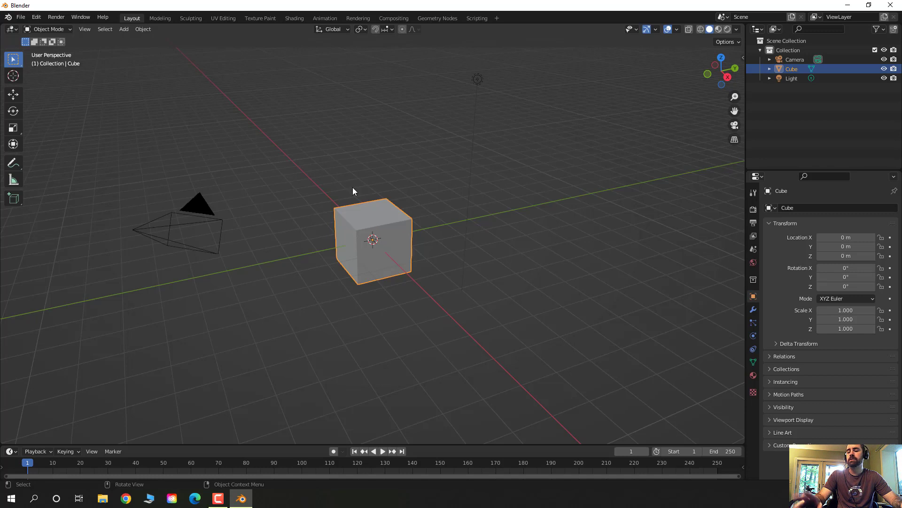
Step: Select the camera, the light and the cube in turn in the 3D viewport to inspect each default object
mouse_move(361, 184)
middle_down()
mouse_move(514, 167)
mouse_move(606, 177)
mouse_move(367, 178)
middle_up()
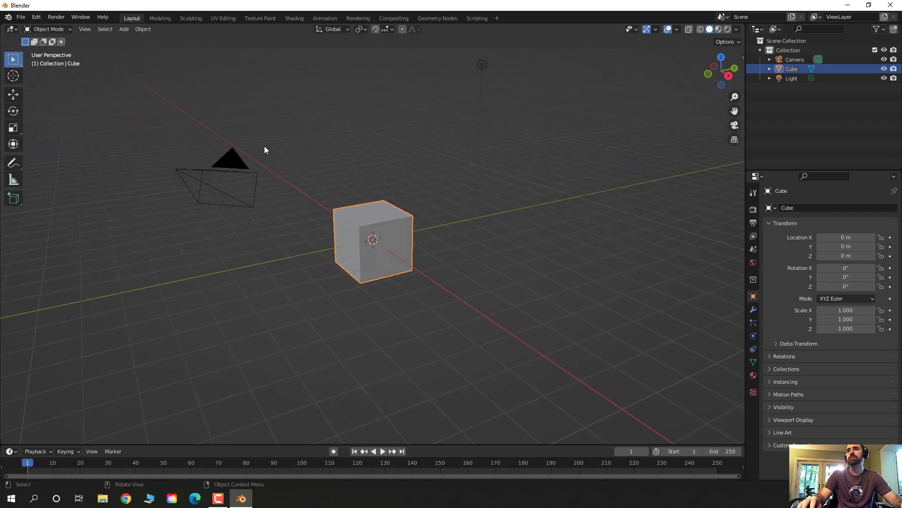
click(230, 163)
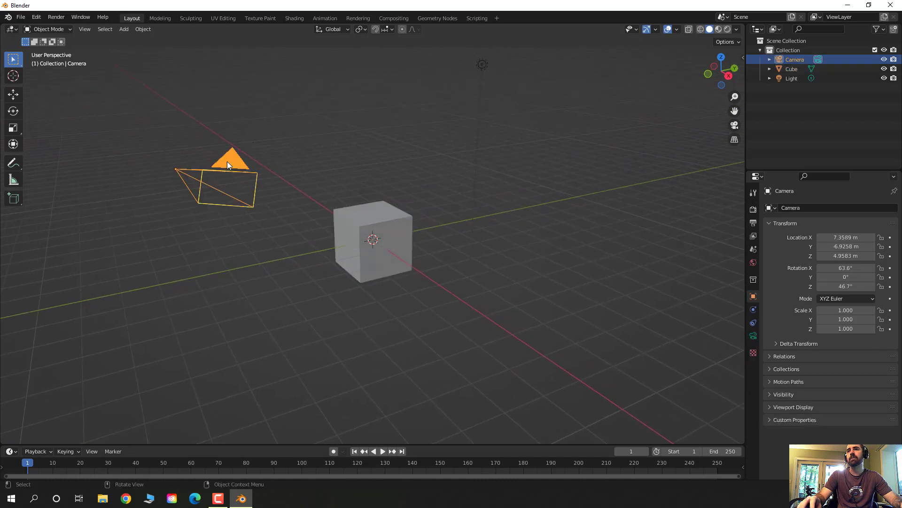
click(483, 66)
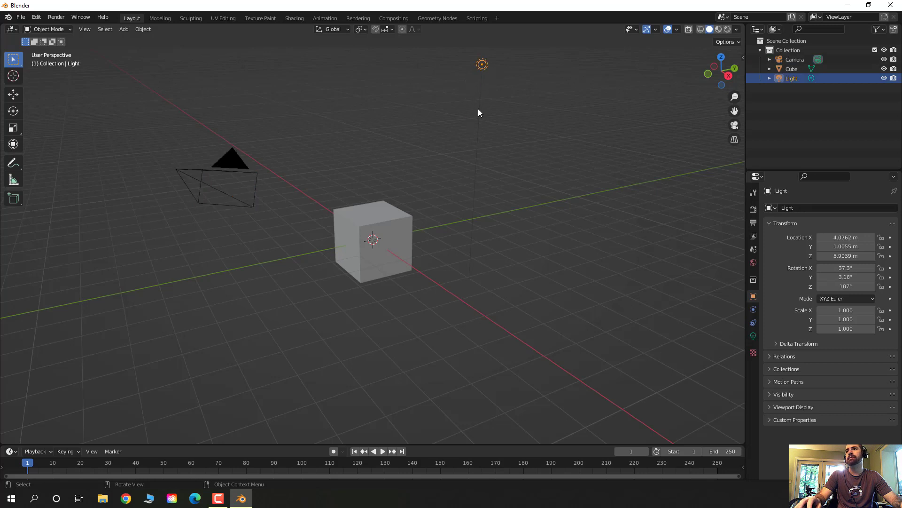
click(393, 232)
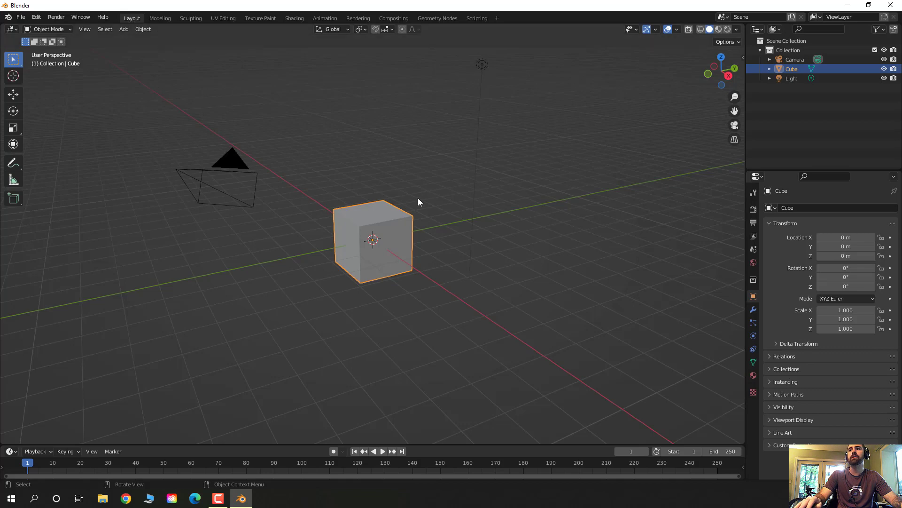
mouse_move(419, 209)
middle_down()
mouse_move(382, 193)
mouse_move(478, 211)
mouse_move(396, 205)
mouse_move(419, 207)
middle_up()
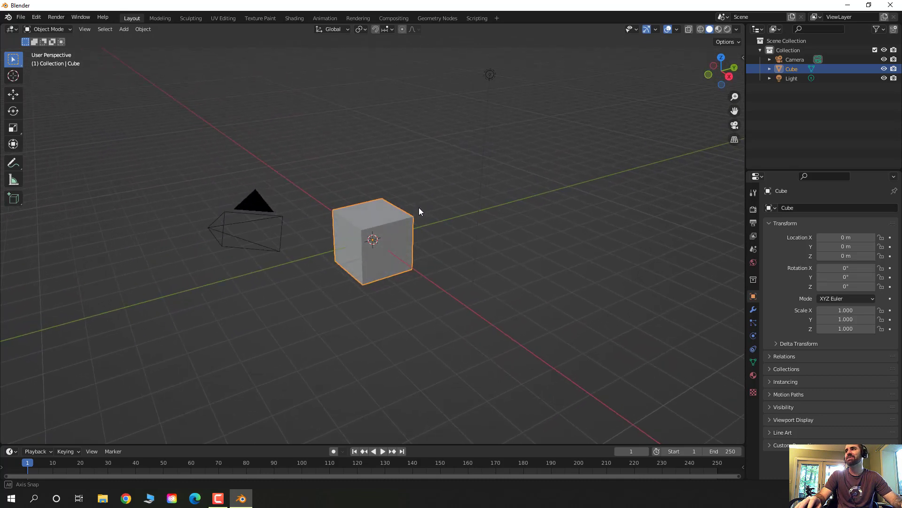
Step: Select the camera and the light from the scene's object list, and view the available editor types
click(799, 60)
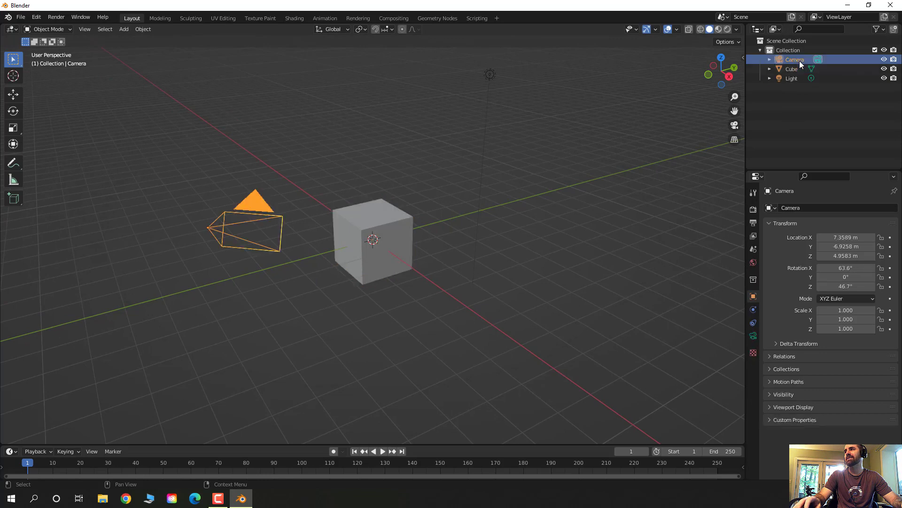
click(801, 77)
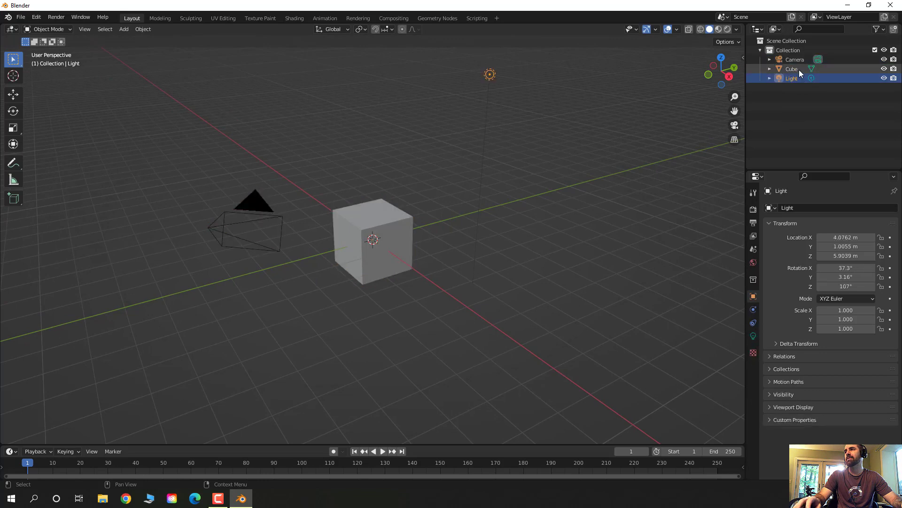
click(796, 61)
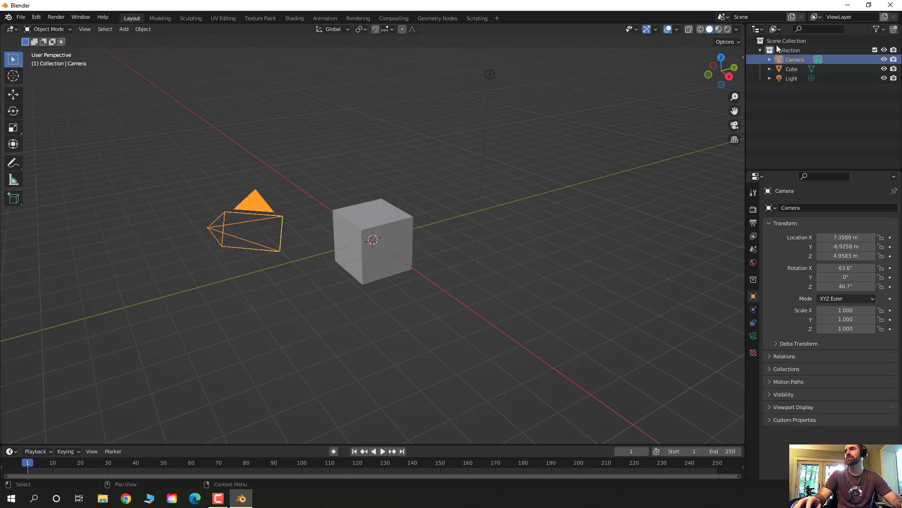
click(757, 30)
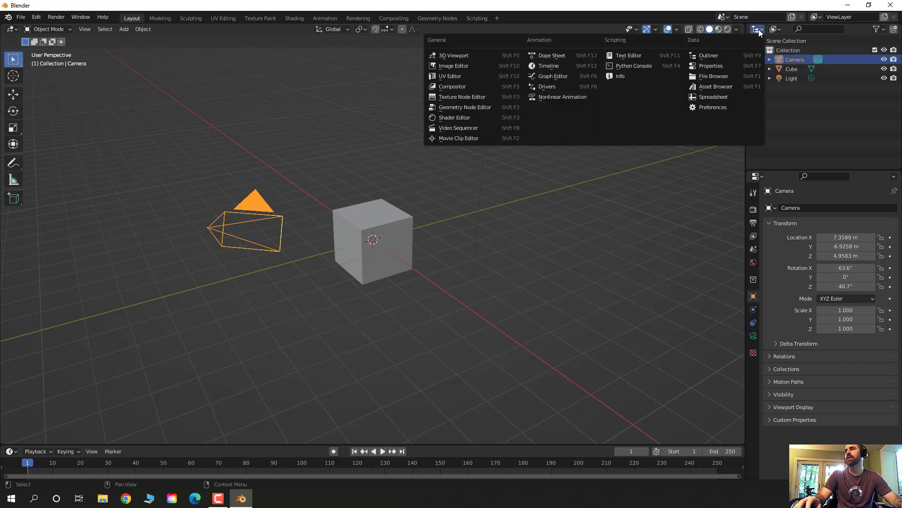
click(841, 108)
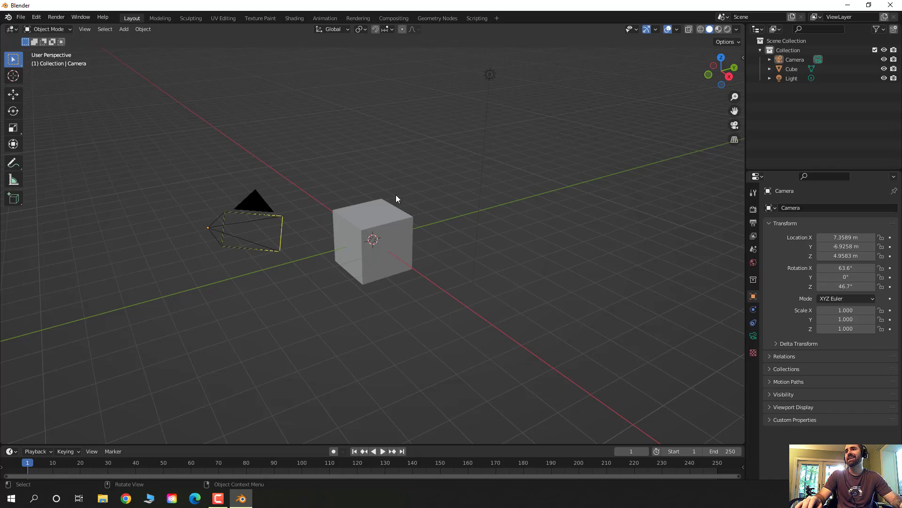
Step: Raise the cube about 0.76 m along the global Z axis
mouse_move(451, 194)
middle_down()
mouse_move(412, 190)
mouse_move(452, 192)
middle_up()
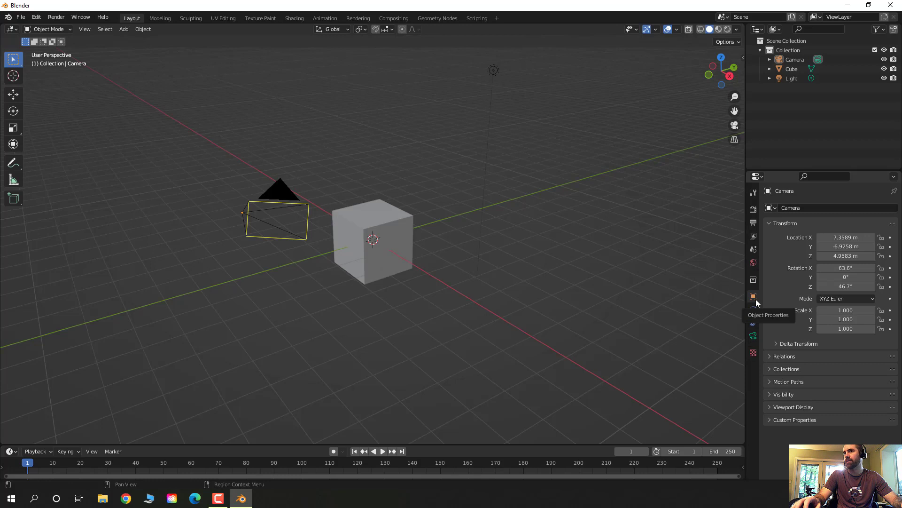
click(380, 221)
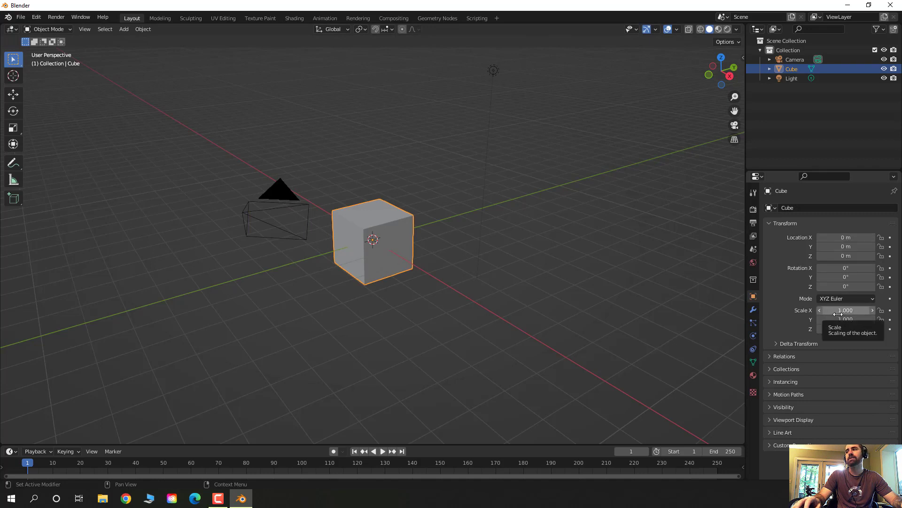
middle_drag(510, 267, 323, 194)
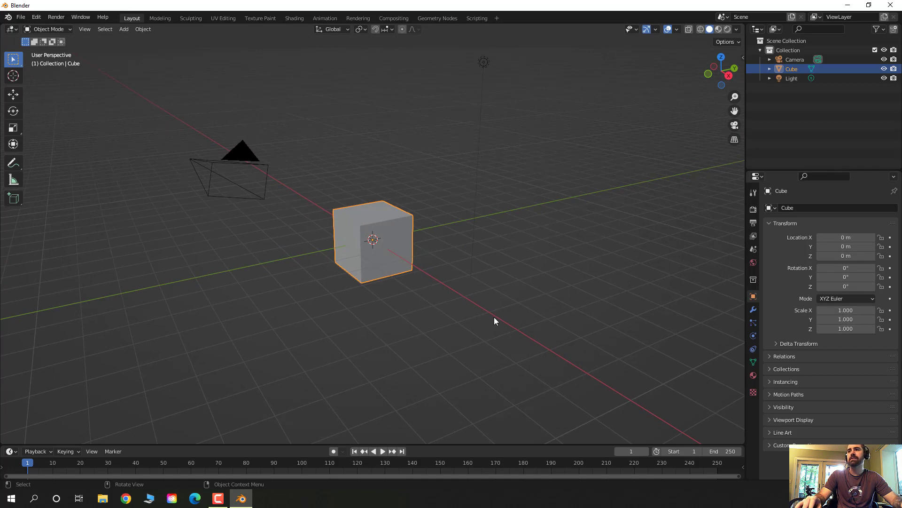
middle_drag(503, 284, 455, 285)
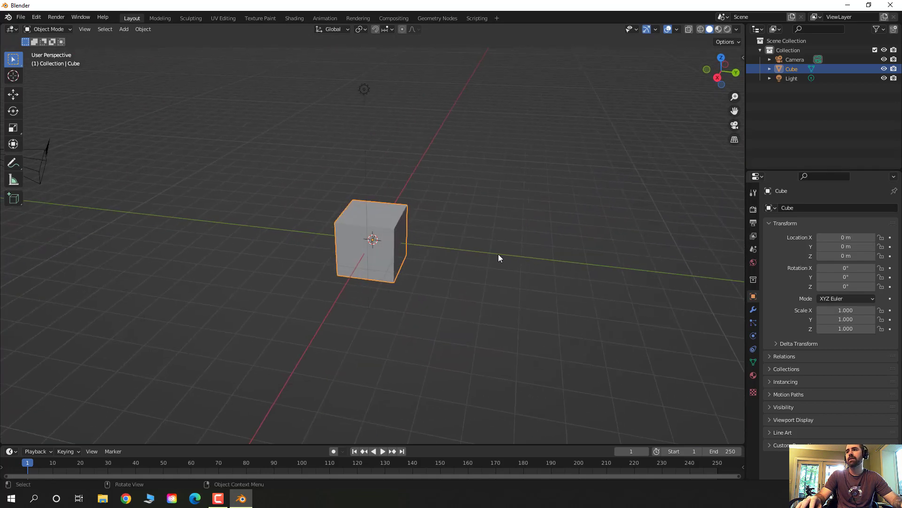
middle_drag(475, 253, 424, 261)
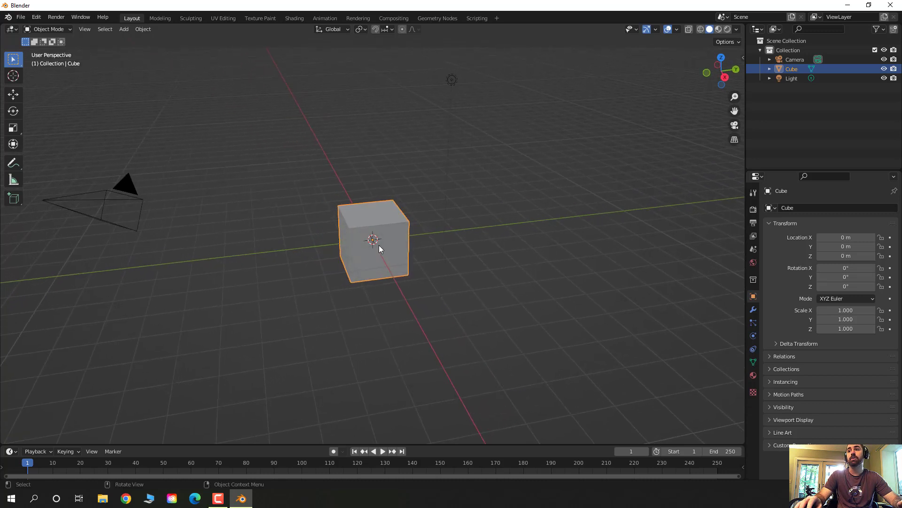
key(g)
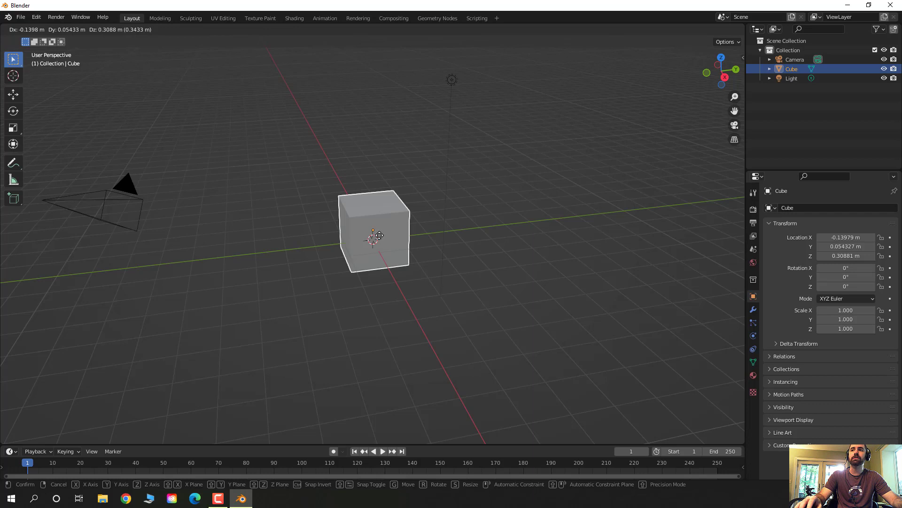
right_click(380, 235)
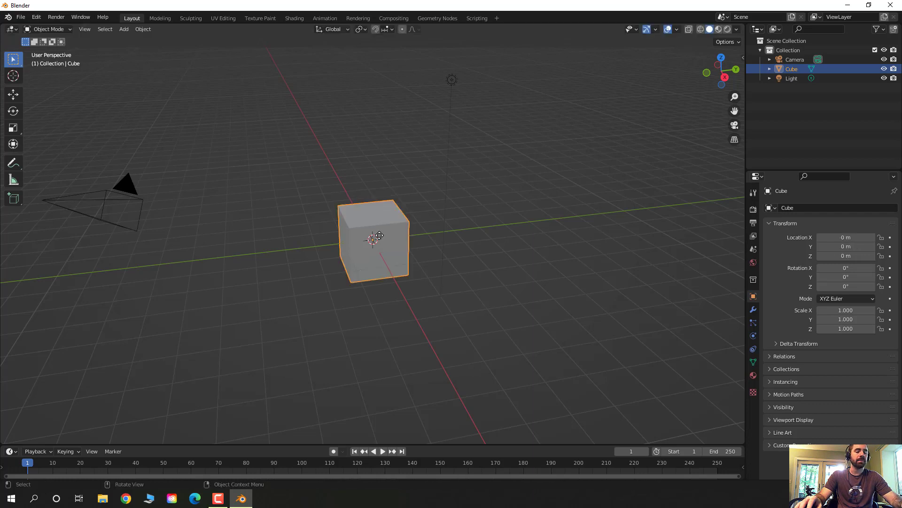
key(g)
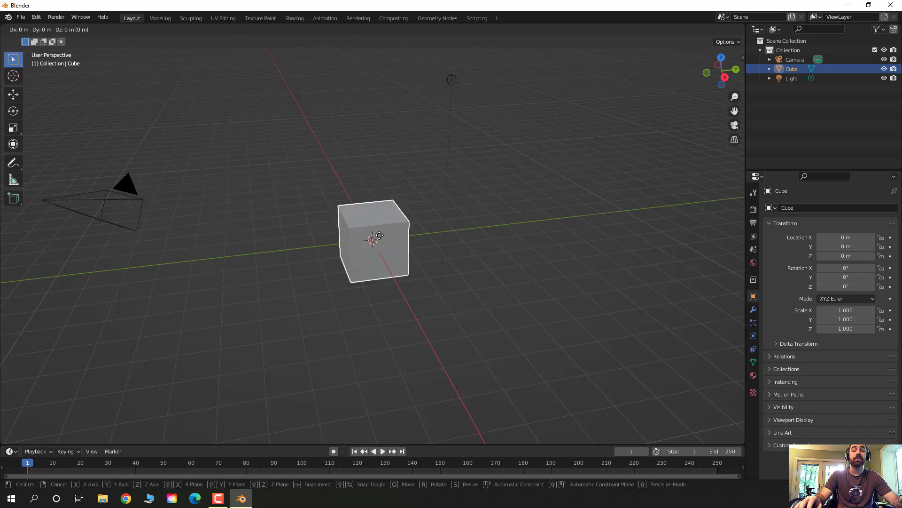
key(z)
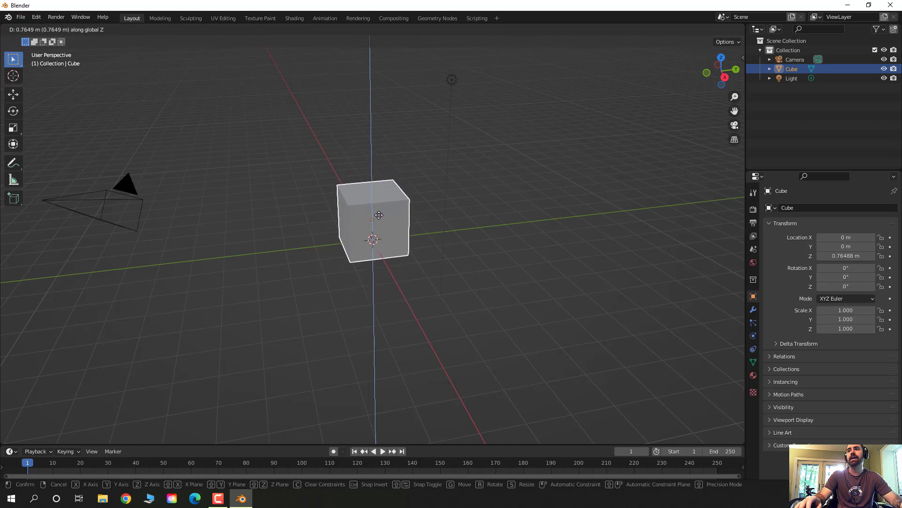
click(378, 216)
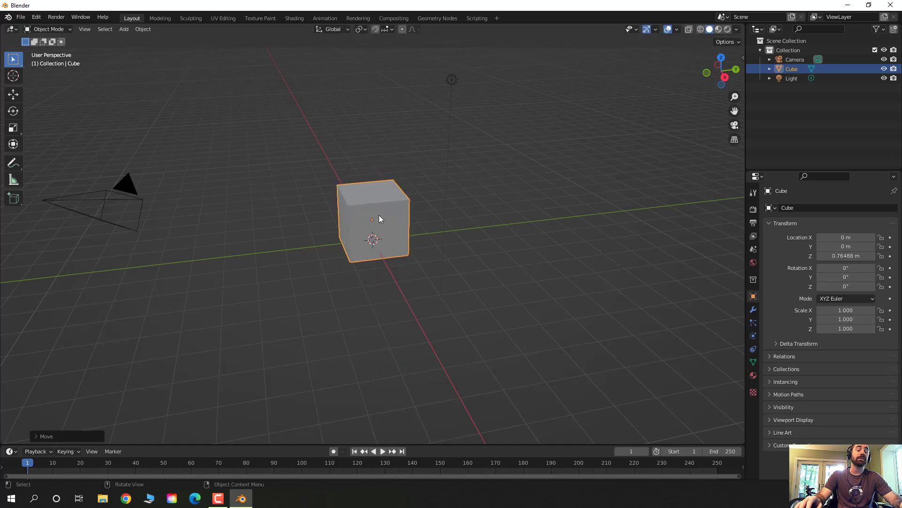
Step: Try rotating the cube about the global Z, X and Y axes
key(r)
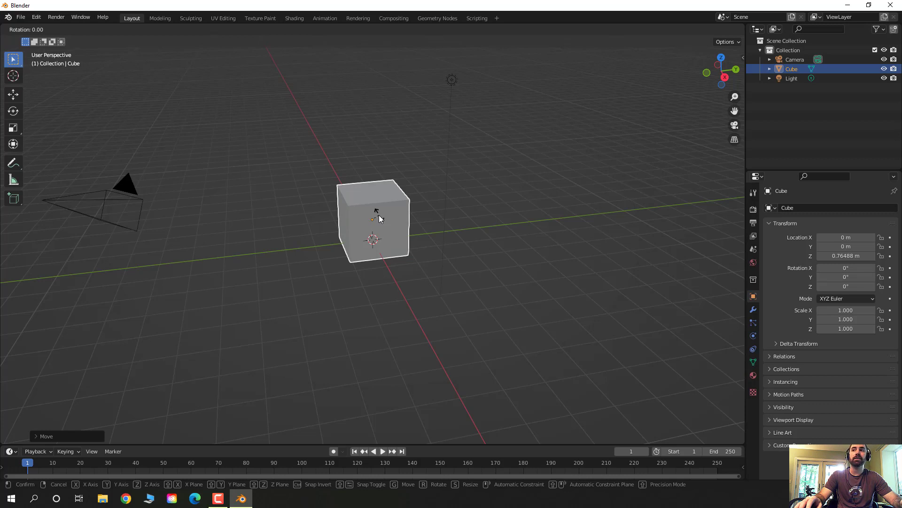
key(z)
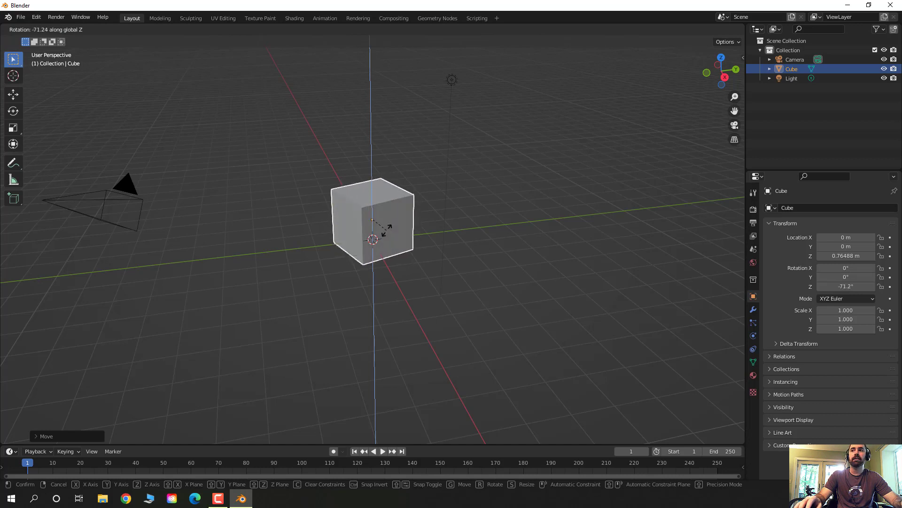
key(x)
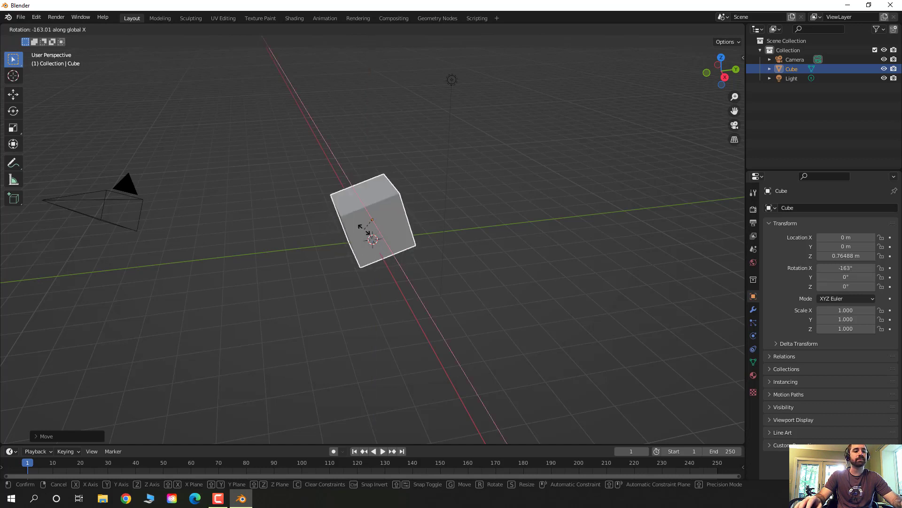
key(y)
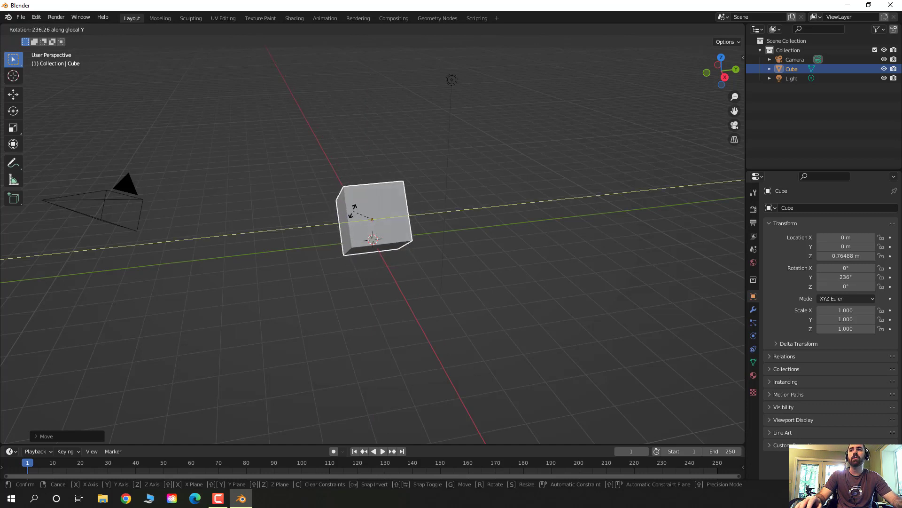
right_click(375, 221)
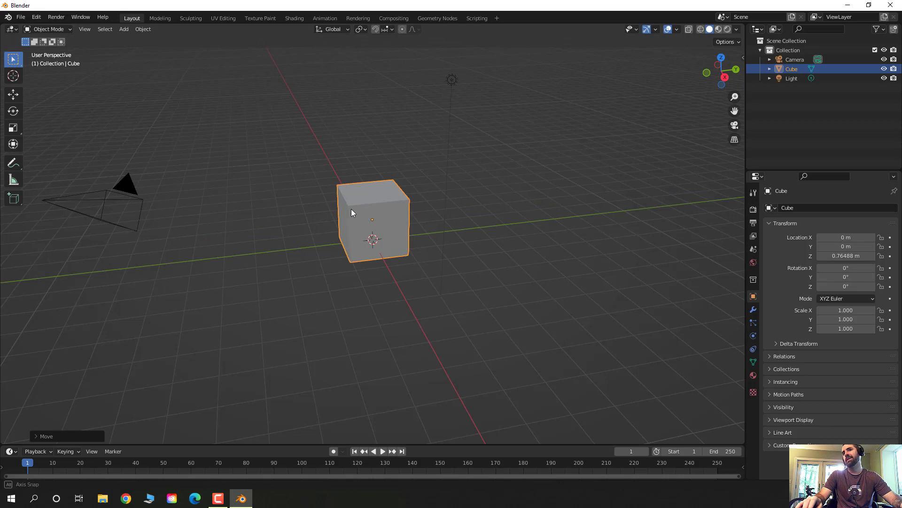
Step: View the cube through the scene camera and return to the user perspective
middle_drag(351, 212, 401, 221)
scroll(387, 212, up, 1)
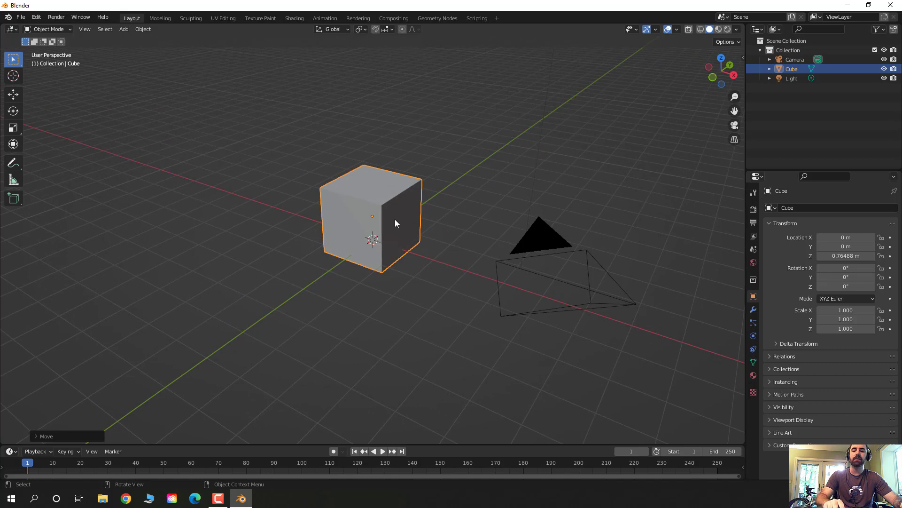
key(KP_0)
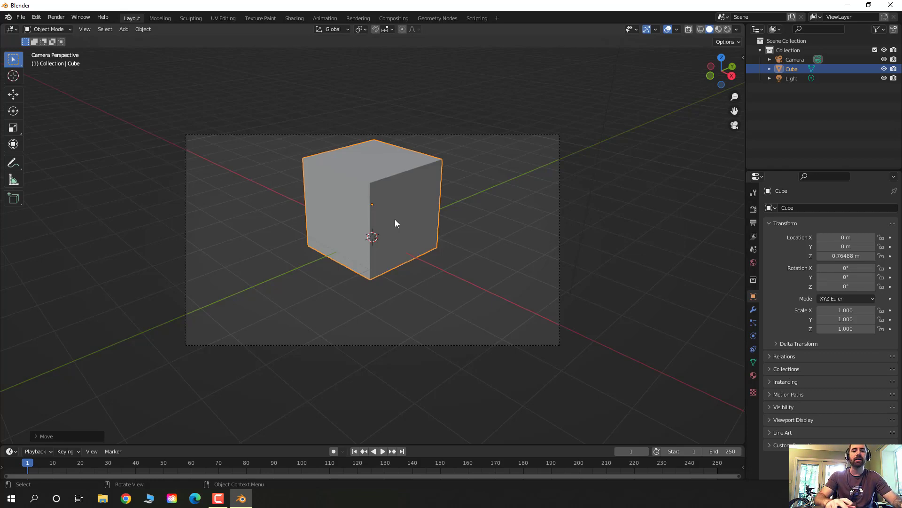
key(KP_0)
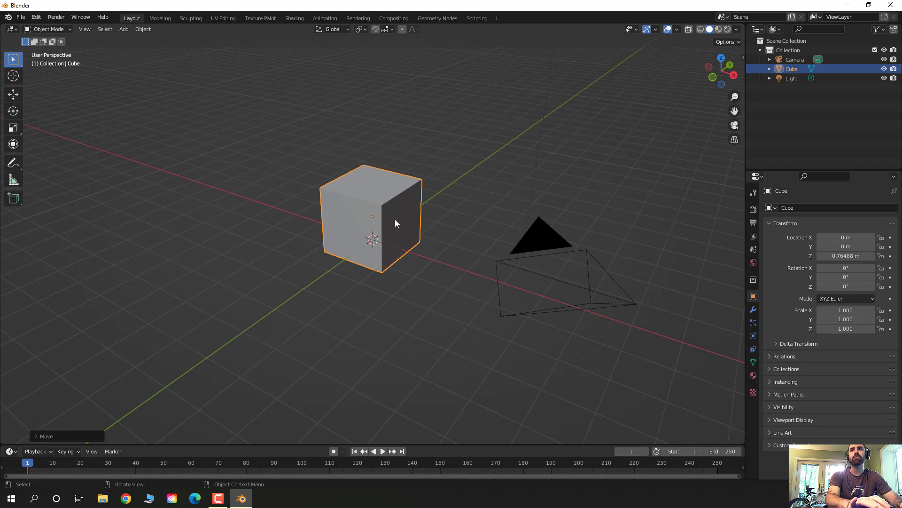
Step: Render the current frame, inspect the whole rendered image and close the render window
key(F12)
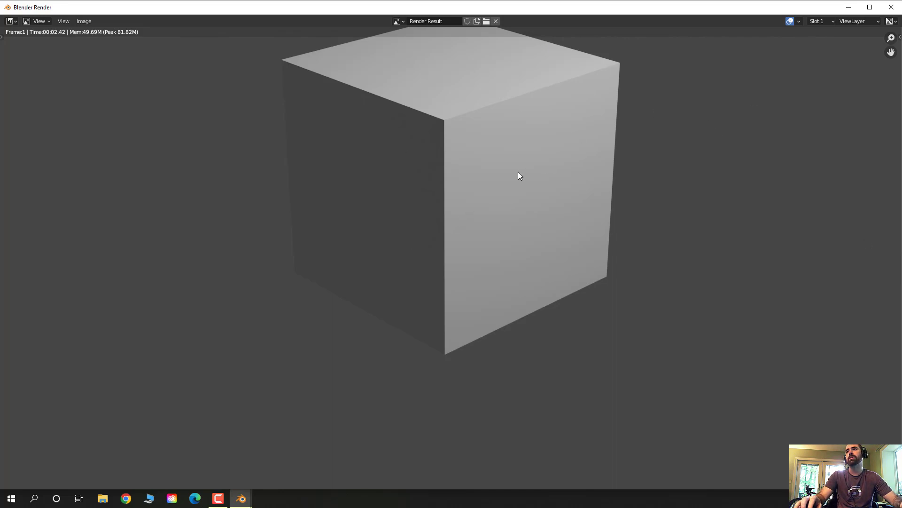
scroll(518, 174, up, 2)
key(Home)
scroll(515, 172, up, 5)
scroll(518, 165, down, 3)
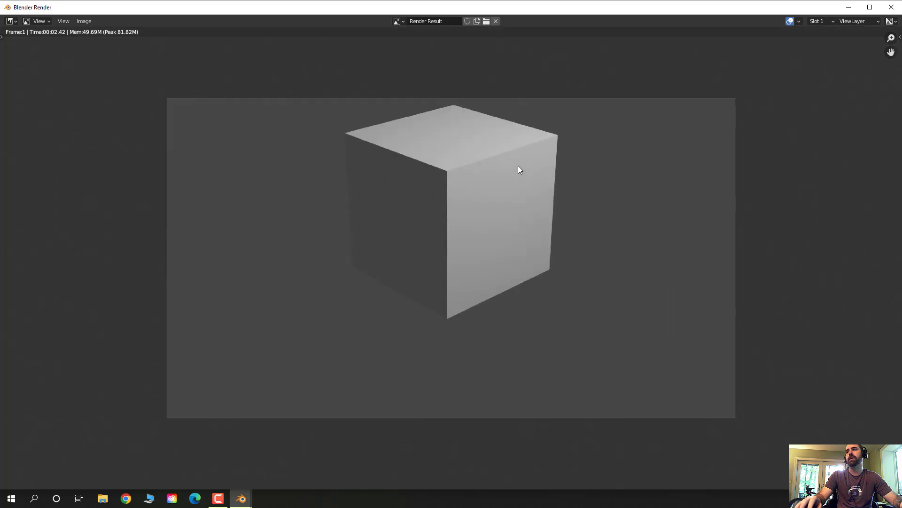
click(892, 7)
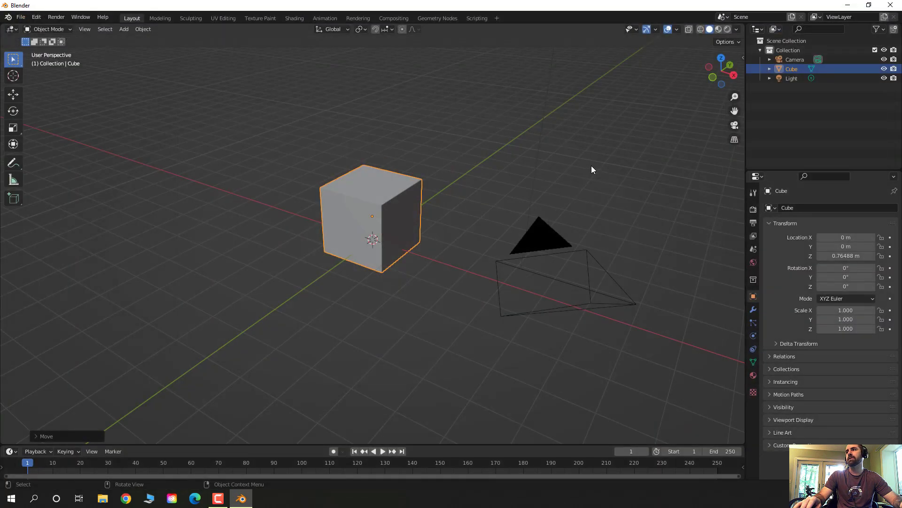
Step: Set the base color of the cube's material to magenta with hue 0.837, saturation 1.000 and value 0.800
middle_drag(585, 158, 531, 160)
middle_drag(548, 162, 549, 159)
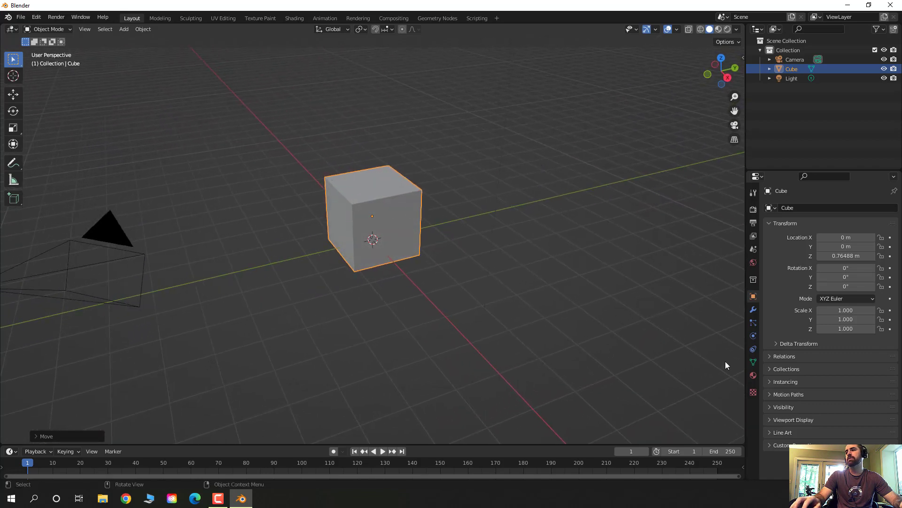
click(754, 375)
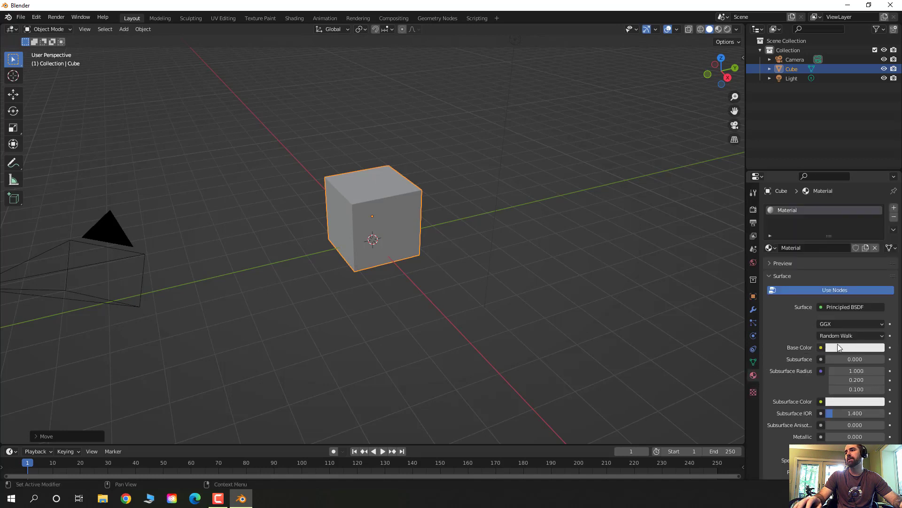
click(867, 348)
click(862, 350)
drag(836, 248, 864, 265)
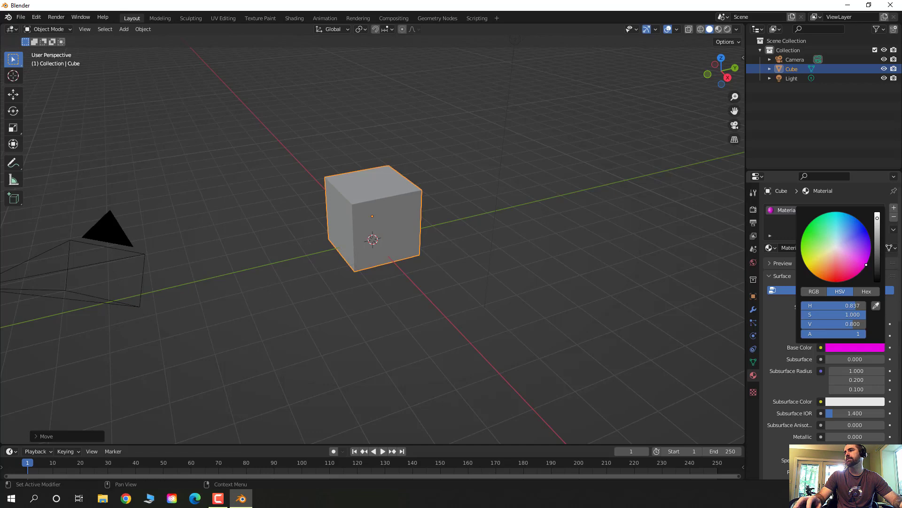
scroll(342, 202, up, 5)
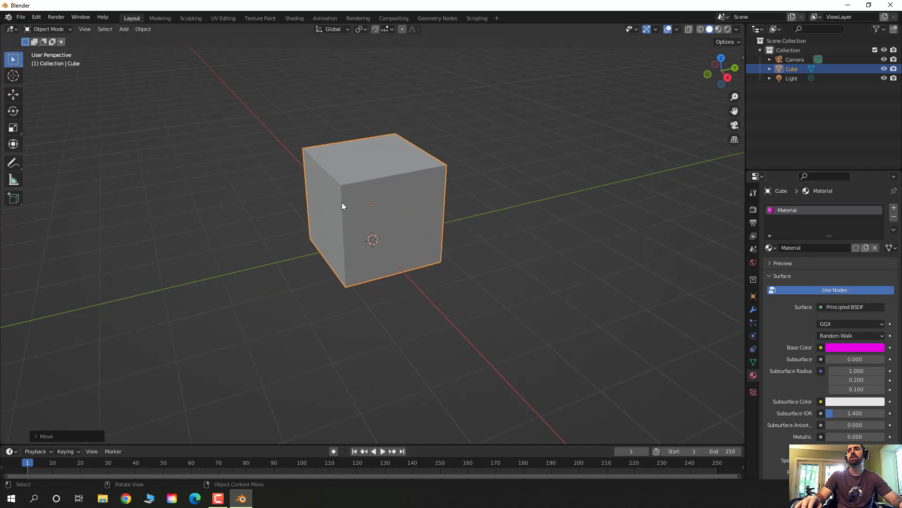
Step: View the cube in Material Preview shading, followed by Wireframe shading
scroll(342, 206, down, 5)
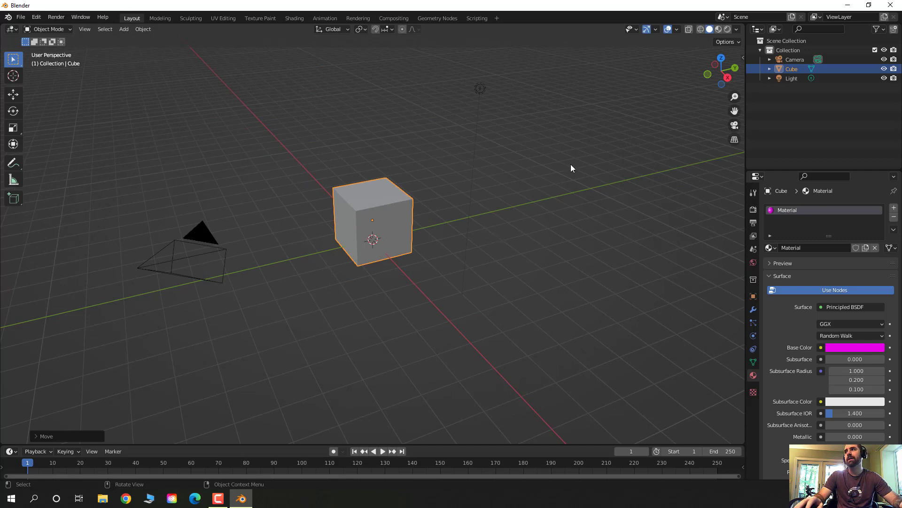
click(719, 29)
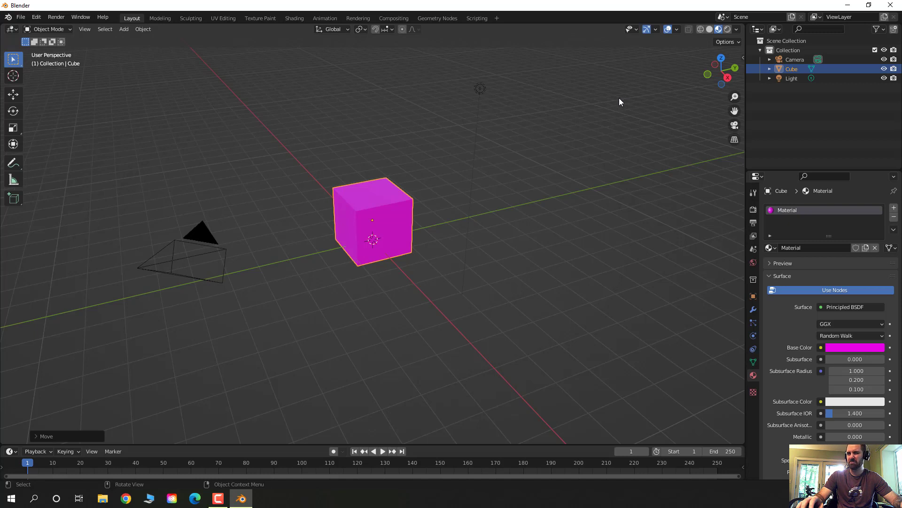
click(701, 29)
scroll(351, 210, up, 2)
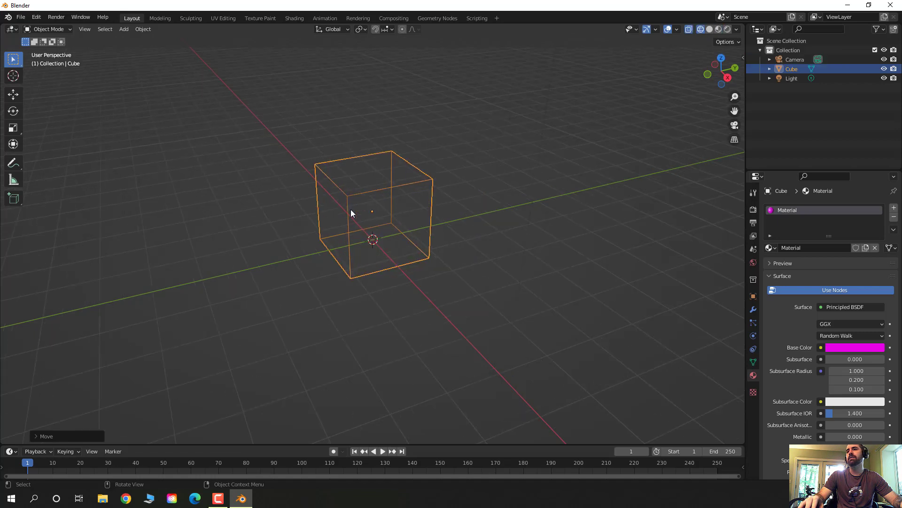
mouse_move(371, 202)
middle_down()
mouse_move(314, 190)
mouse_move(376, 207)
middle_up()
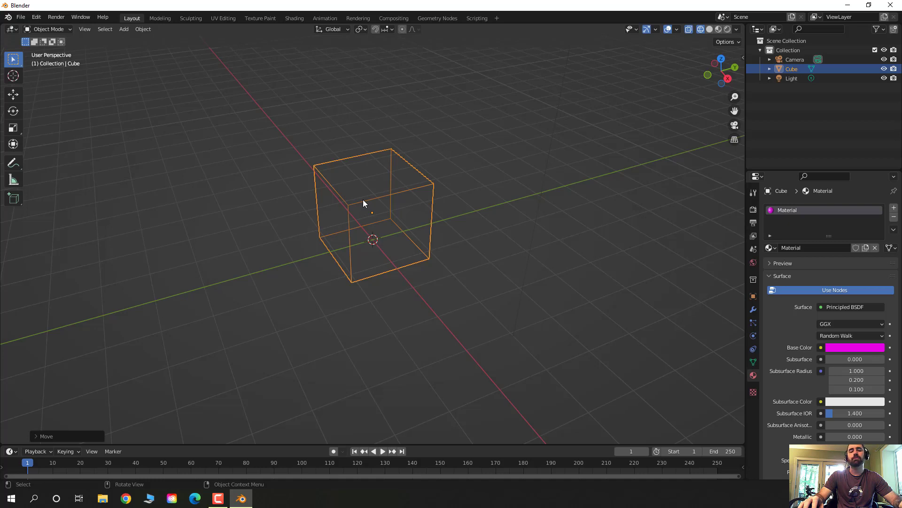
Step: Rotate the wireframe cube freehand about the global Z axis
key(r)
key(z)
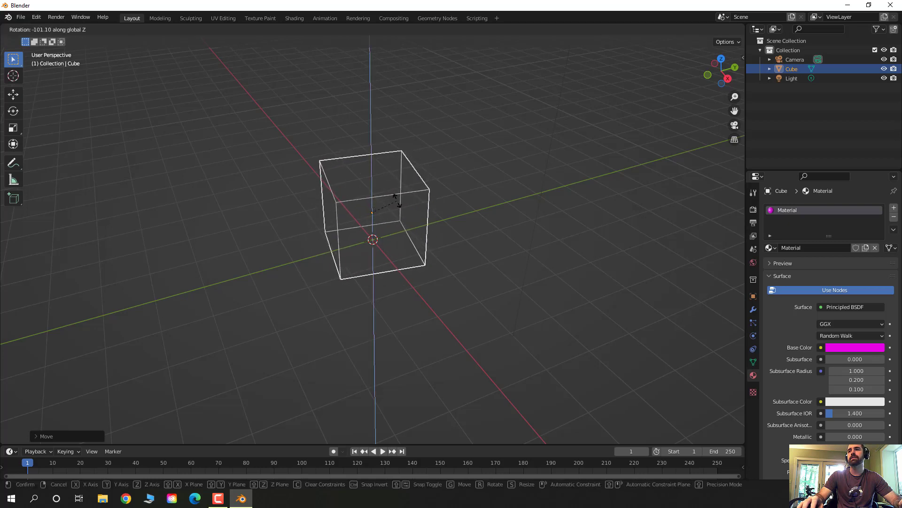
click(296, 181)
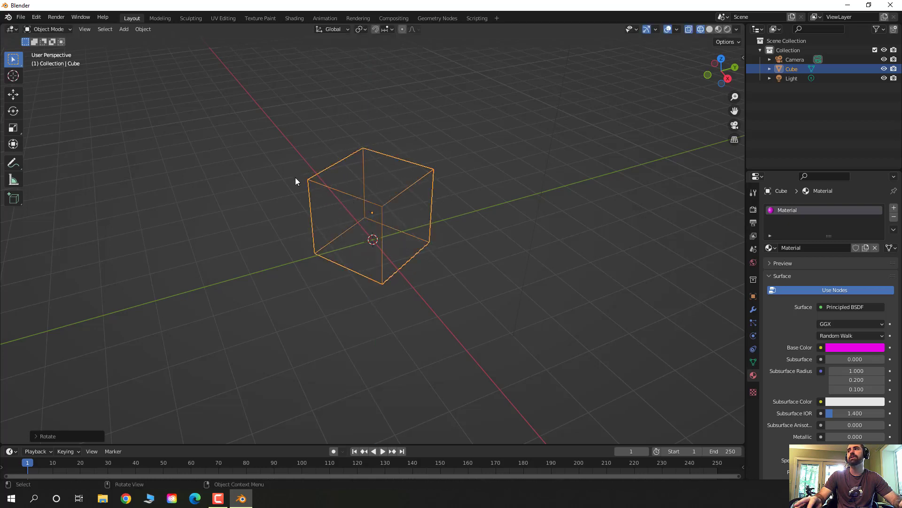
Step: Switch the viewport to Solid shading and on to Rendered shading, and examine the lit cube
click(709, 29)
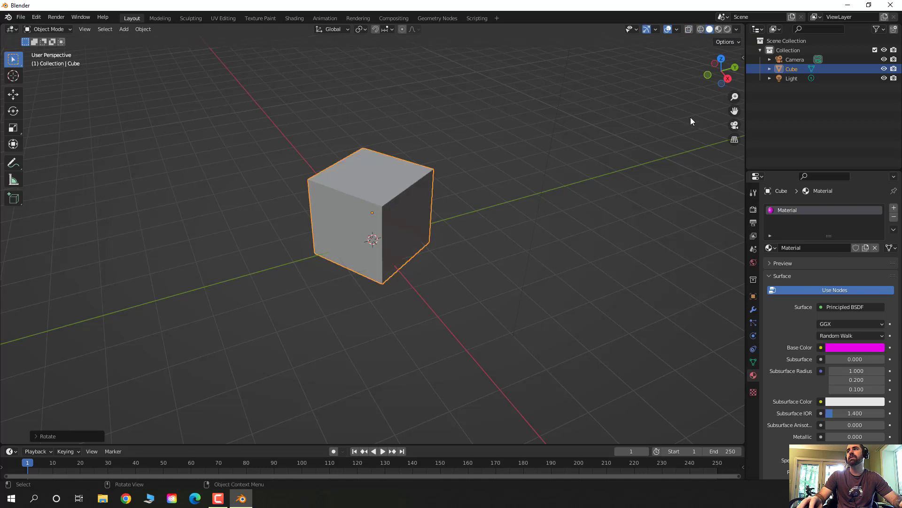
click(728, 29)
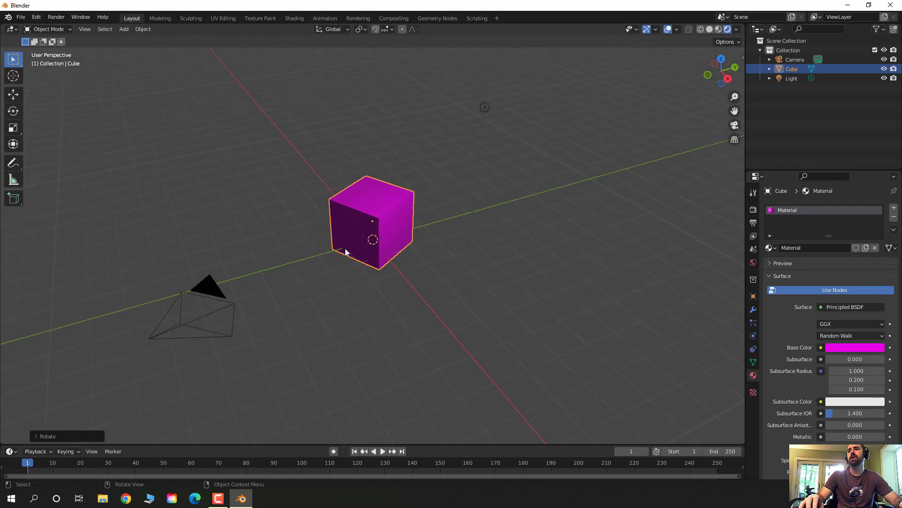
middle_drag(345, 248, 401, 215)
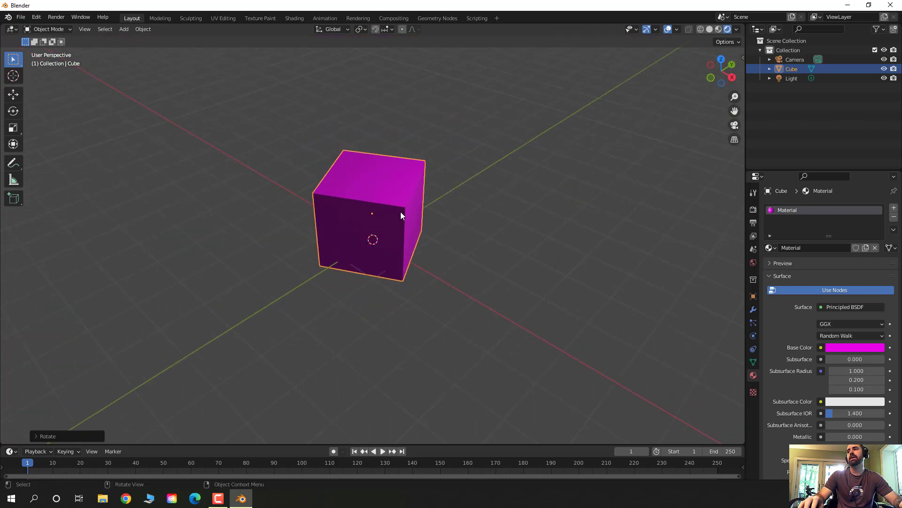
scroll(399, 213, up, 1)
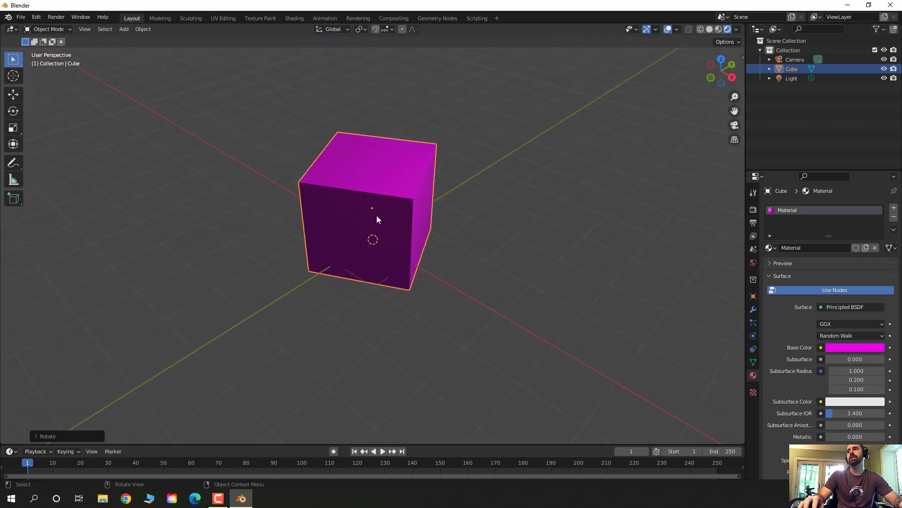
Step: Change the scene's render engine from Eevee to Cycles
click(752, 212)
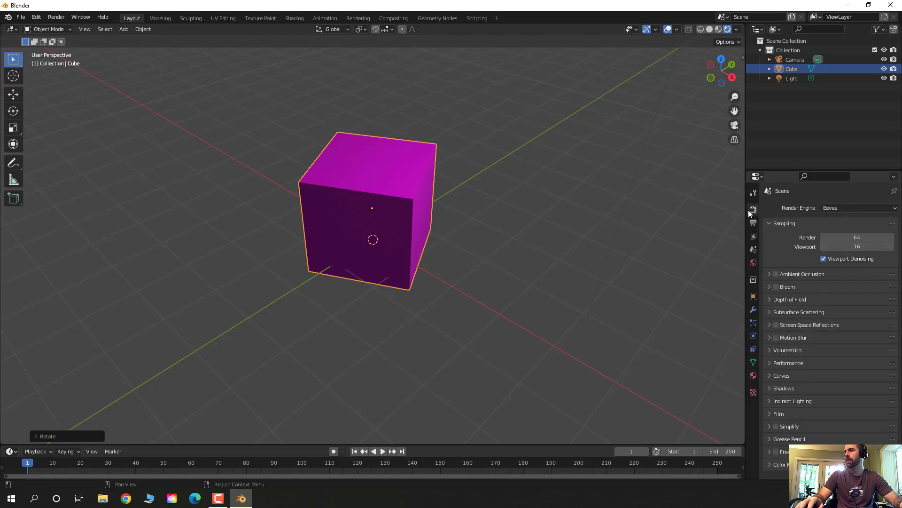
click(845, 207)
click(855, 209)
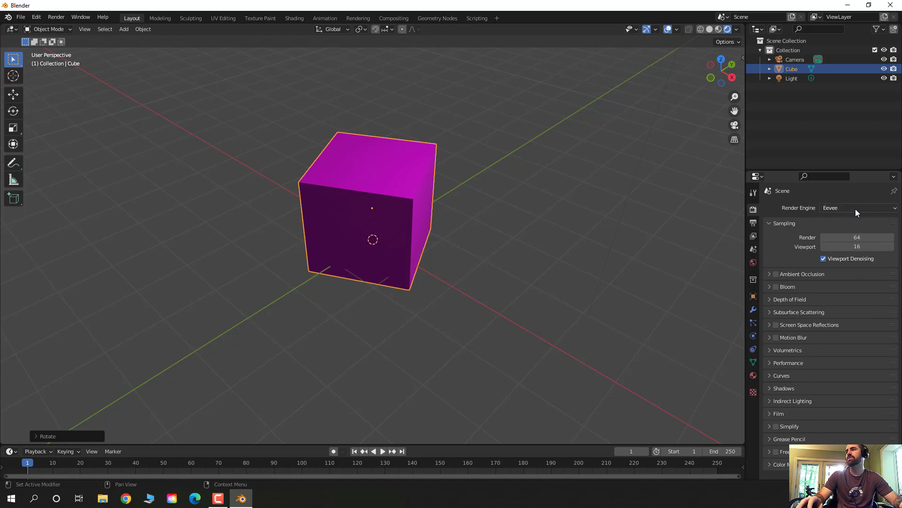
click(856, 209)
click(852, 239)
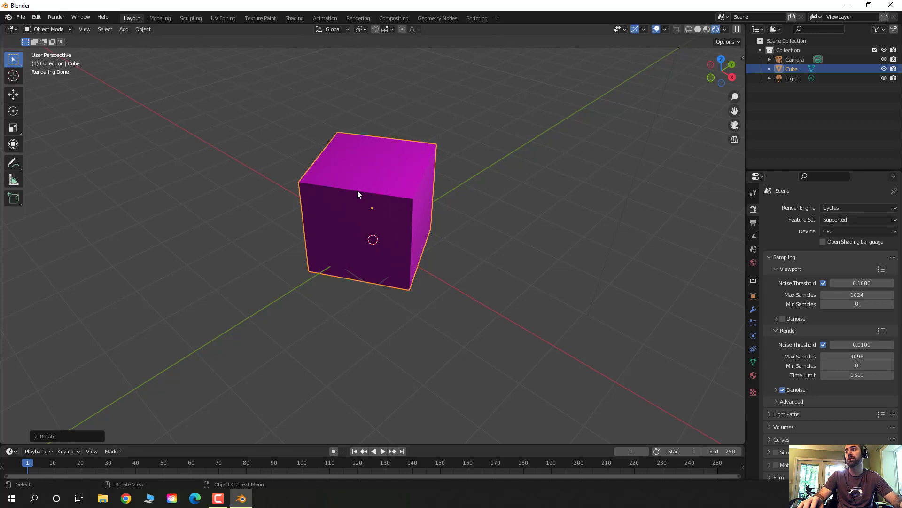
Step: Select the point light and move it freehand down closer to the cube
scroll(357, 190, down, 5)
scroll(413, 258, up, 3)
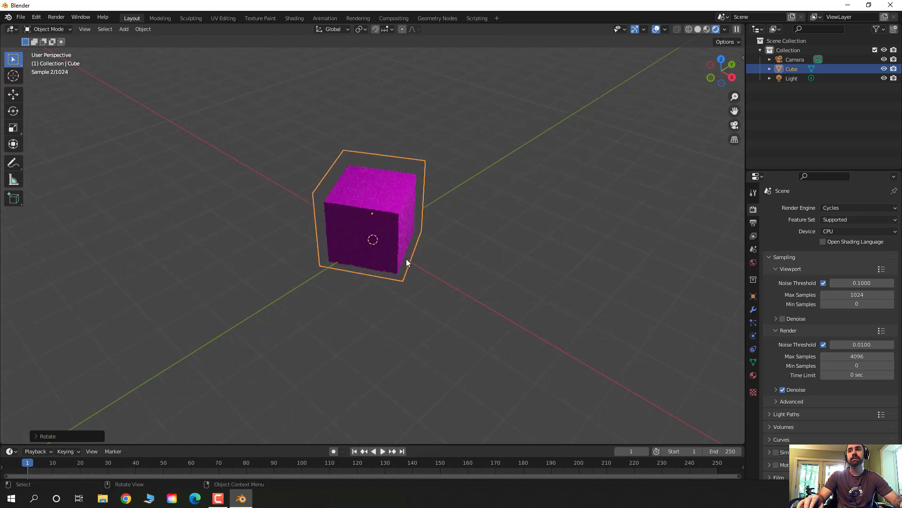
scroll(406, 258, up, 2)
scroll(399, 252, down, 4)
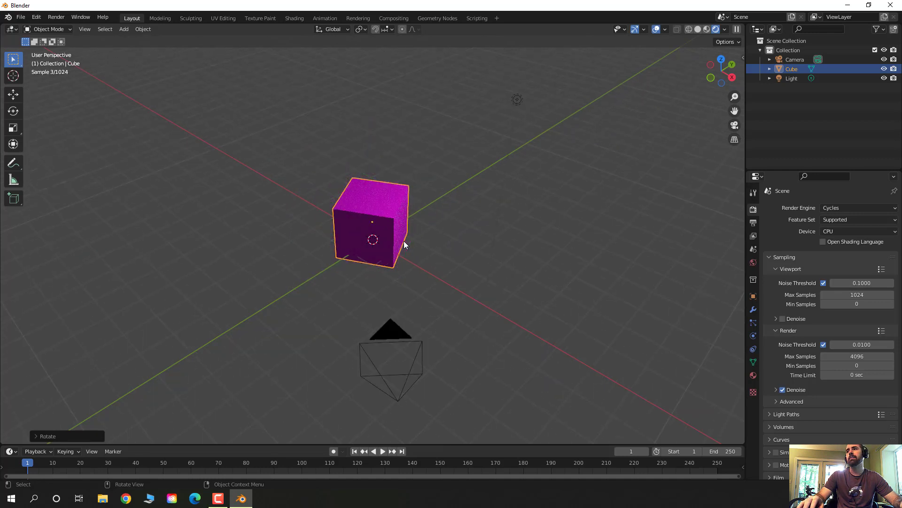
middle_drag(404, 232, 393, 214)
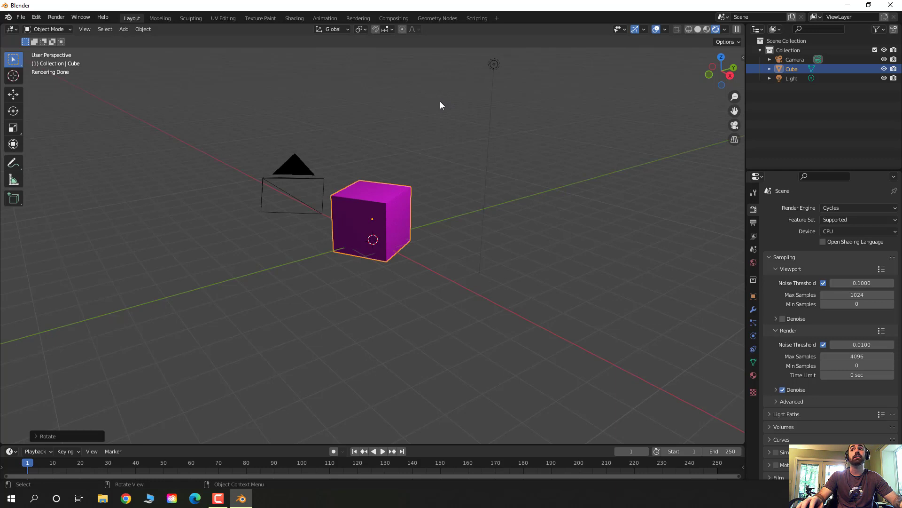
middle_drag(409, 185, 428, 192)
click(516, 76)
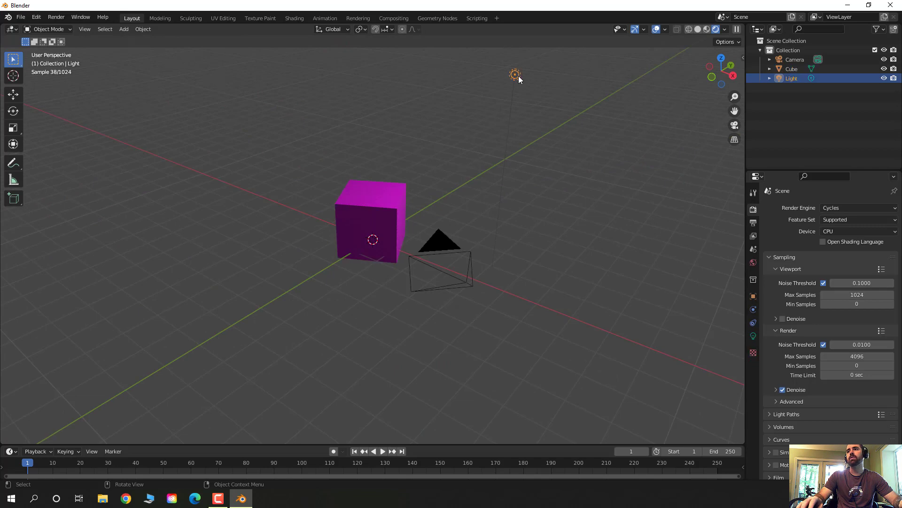
key(g)
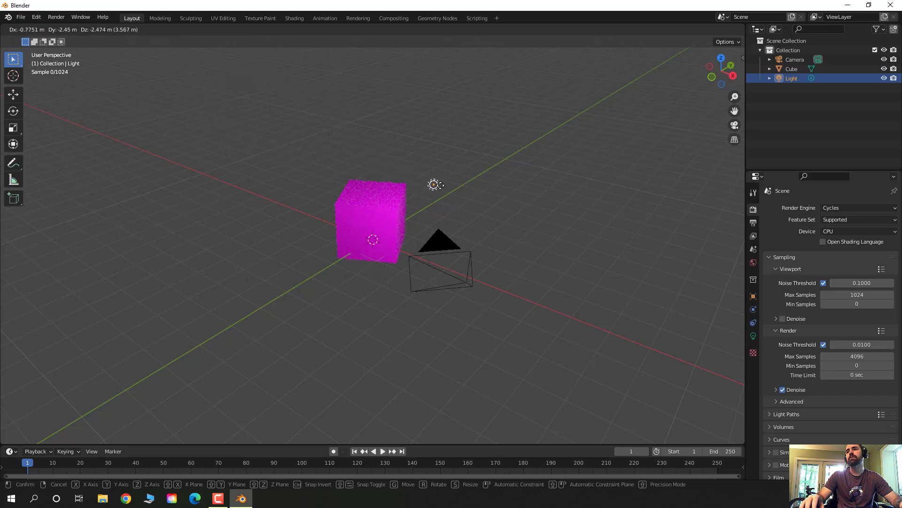
click(457, 164)
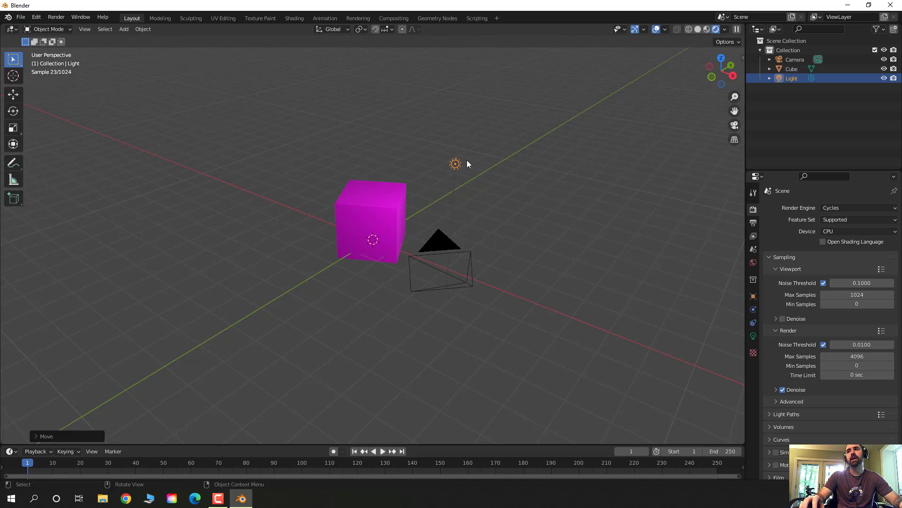
Step: Set the point light's power to 20 W
click(753, 337)
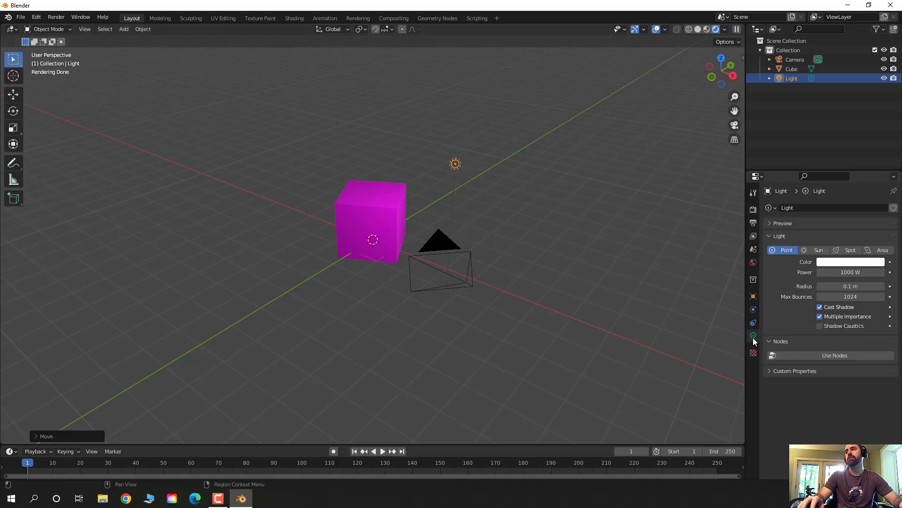
drag(855, 271, 857, 271)
click(856, 271)
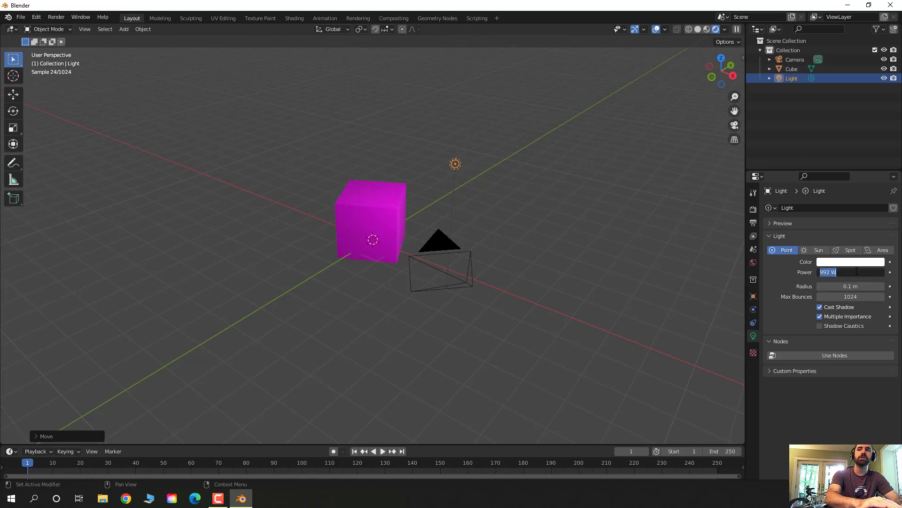
text(20)
key(Return)
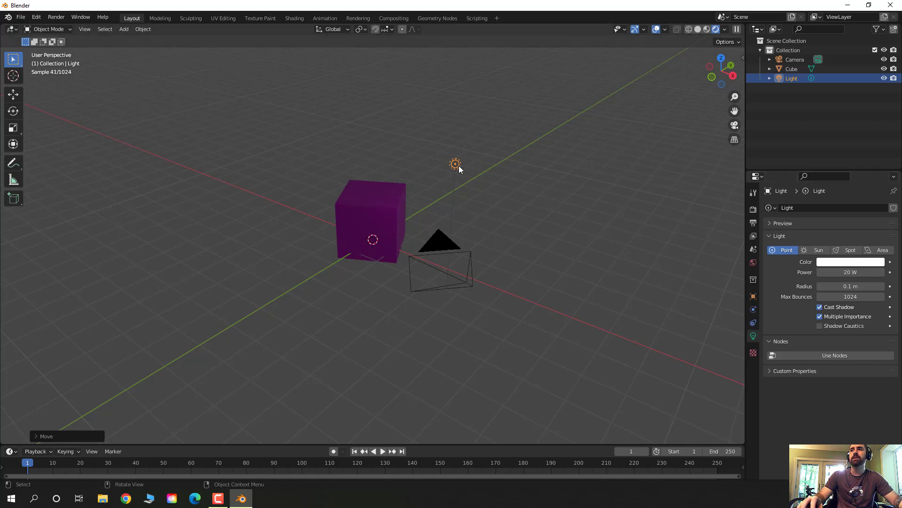
Step: Move the light freehand towards the cube and set its power to 100 W
key(g)
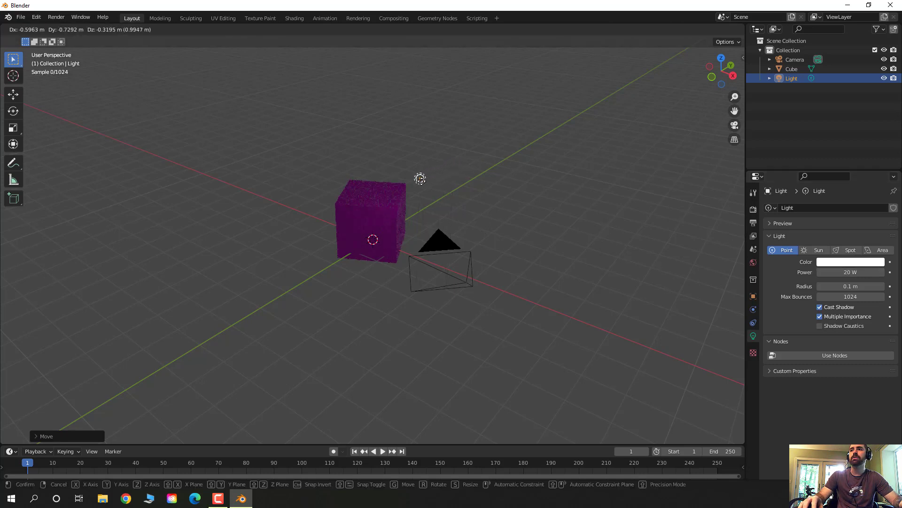
click(371, 190)
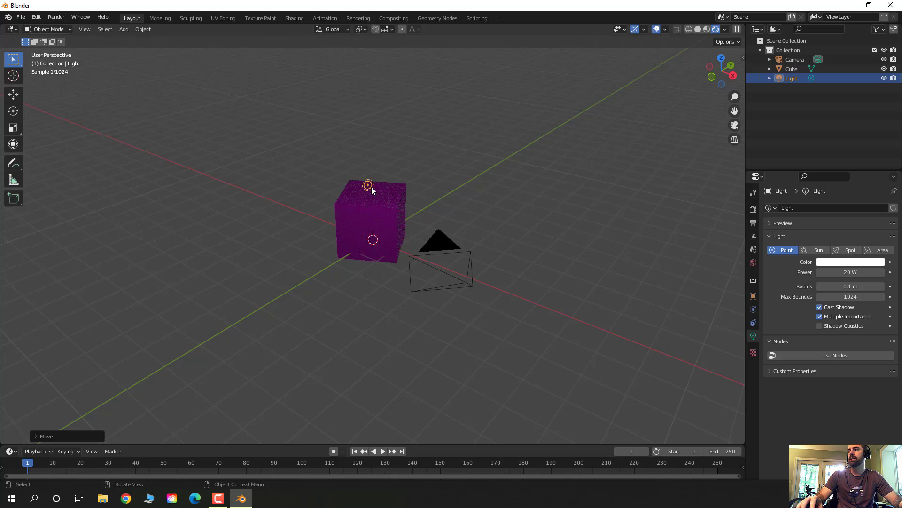
click(844, 273)
text(100)
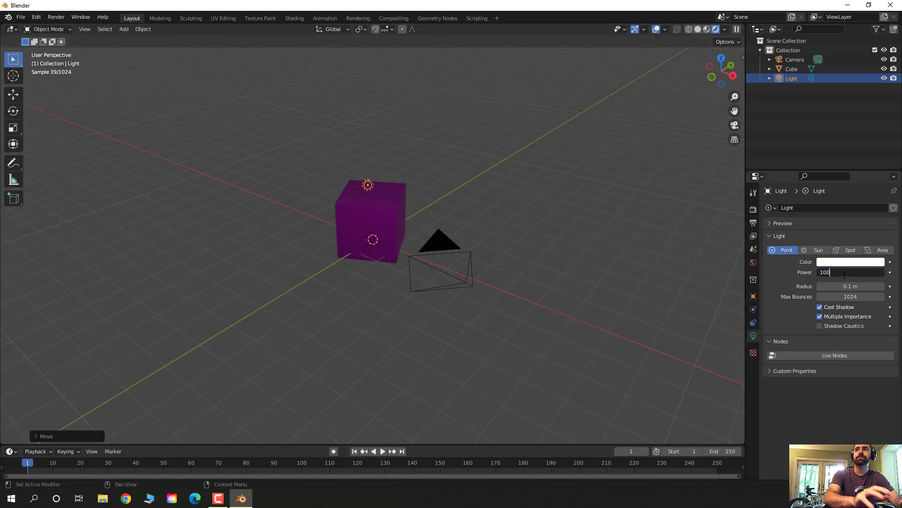
key(Return)
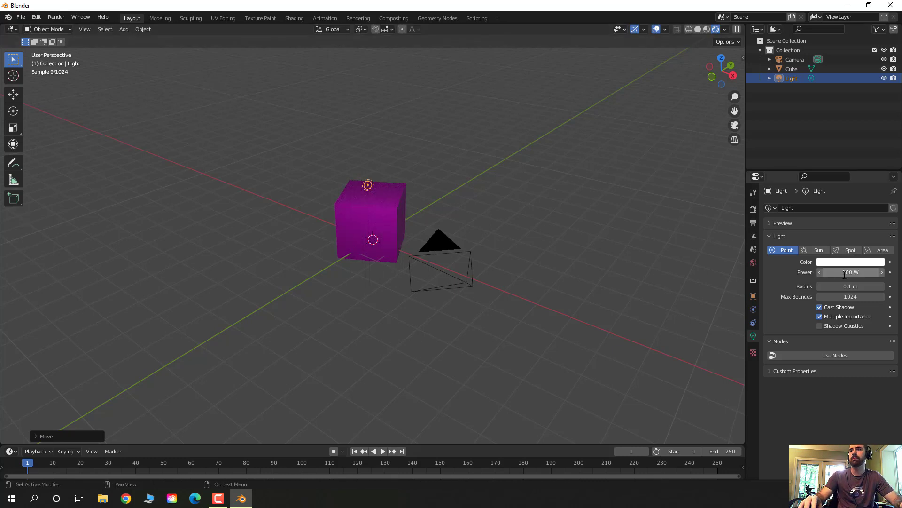
Step: Lower the light along the global Z axis to slightly above the cube's top
middle_drag(463, 125, 356, 186)
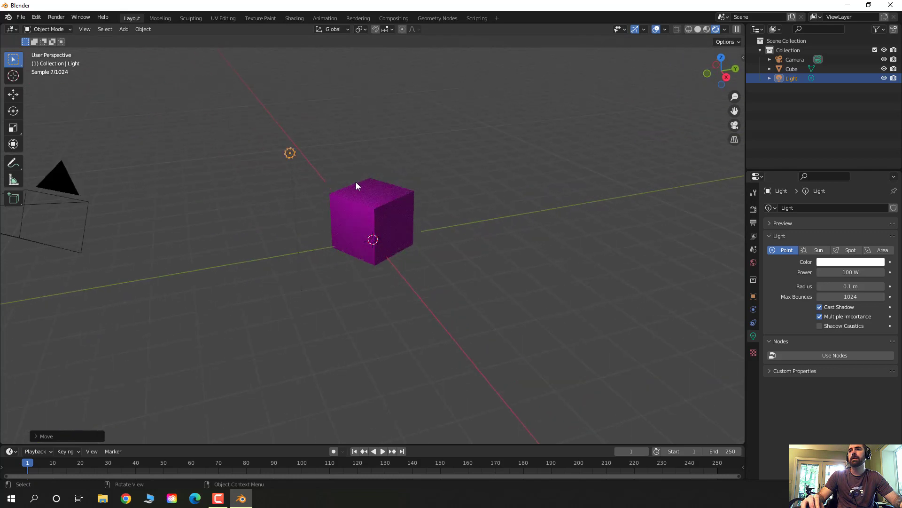
scroll(355, 184, up, 2)
key(g)
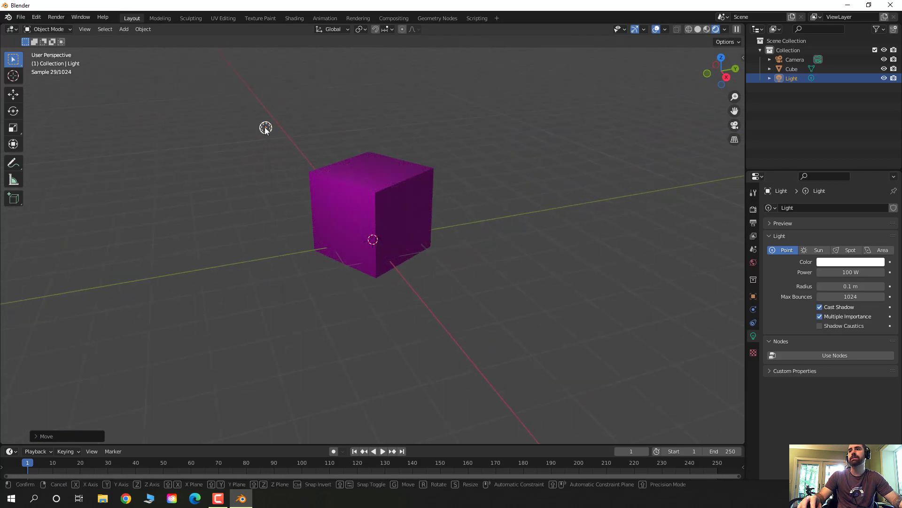
key(Escape)
mouse_move(282, 134)
middle_down()
mouse_move(310, 141)
mouse_move(278, 129)
middle_up()
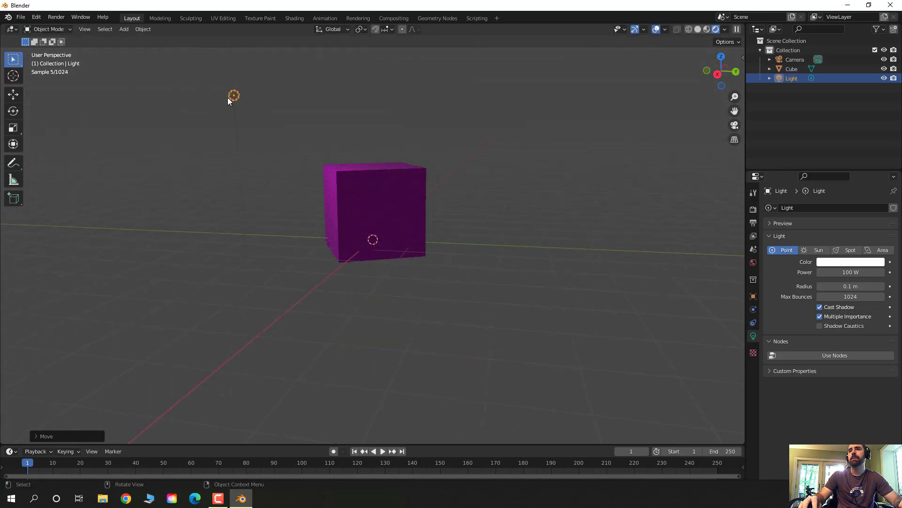
key(g)
key(z)
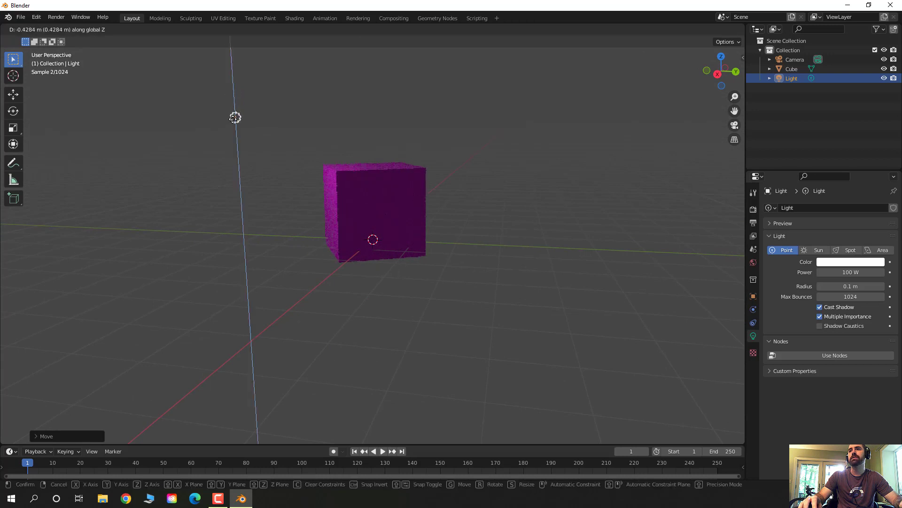
click(233, 136)
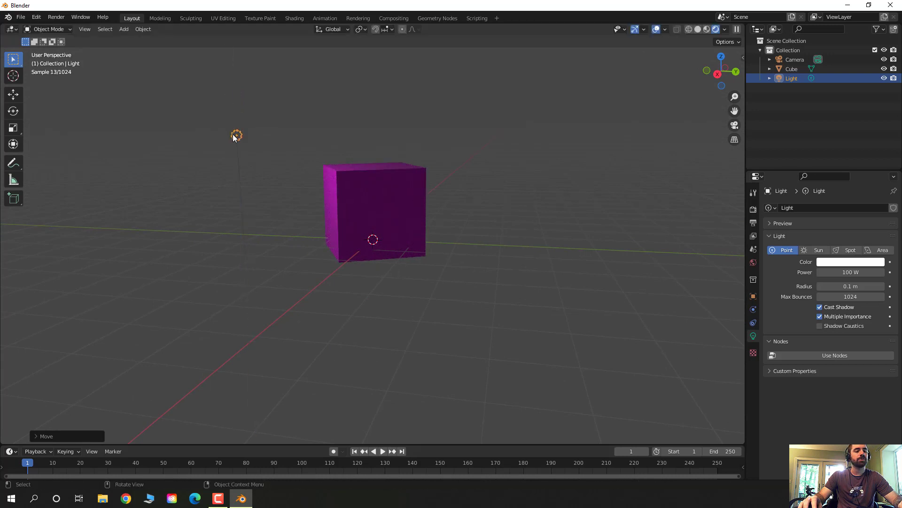
Step: Move the light about 1.36 m in the negative direction along the global X axis
key(g)
key(x)
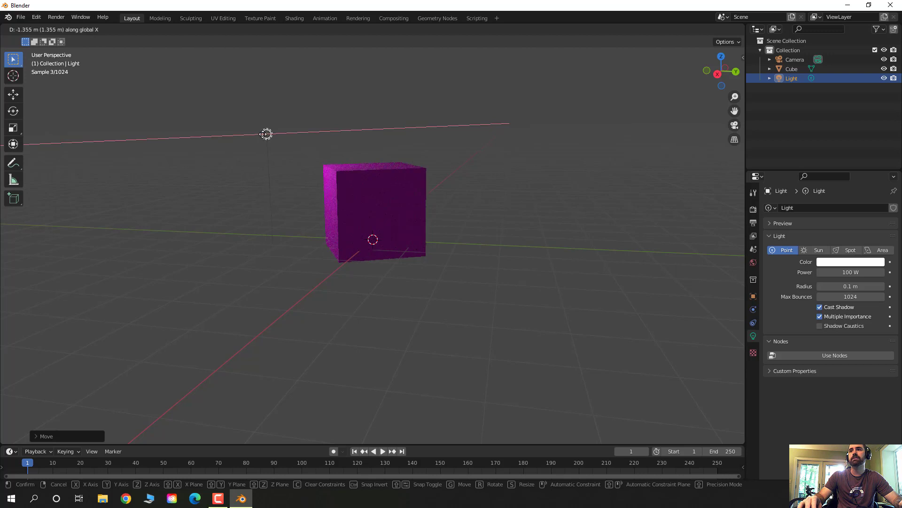
click(266, 135)
Step: Set the light's color to blue with hue 0.599, saturation 1.000 and value 1.000
middle_drag(270, 140, 306, 146)
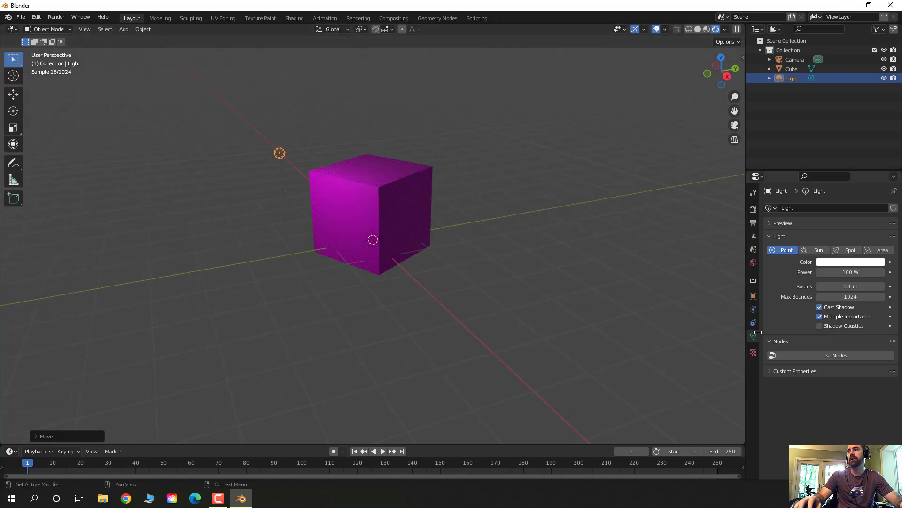
click(826, 262)
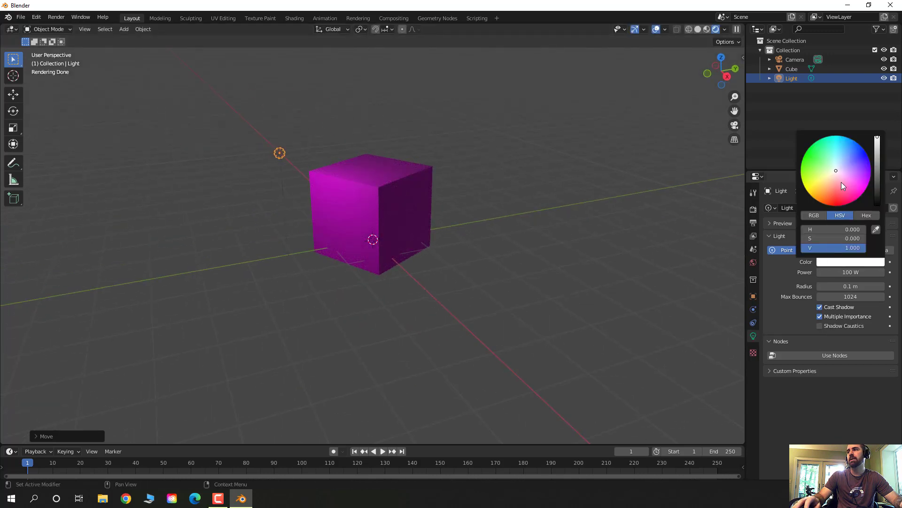
mouse_move(834, 169)
mouse_down()
mouse_move(805, 153)
mouse_move(847, 136)
mouse_up()
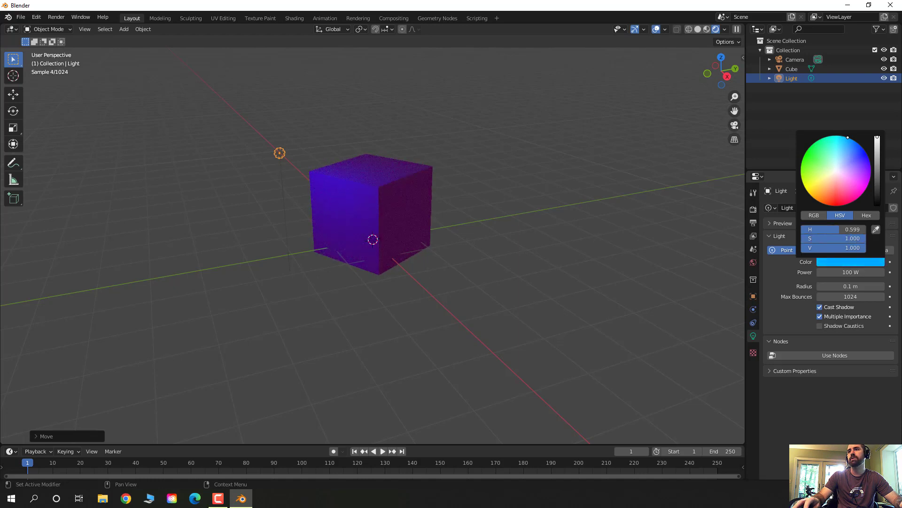
Step: Lower the camera slightly along the global Z axis and check the result in camera view
click(322, 319)
middle_drag(314, 311, 250, 239)
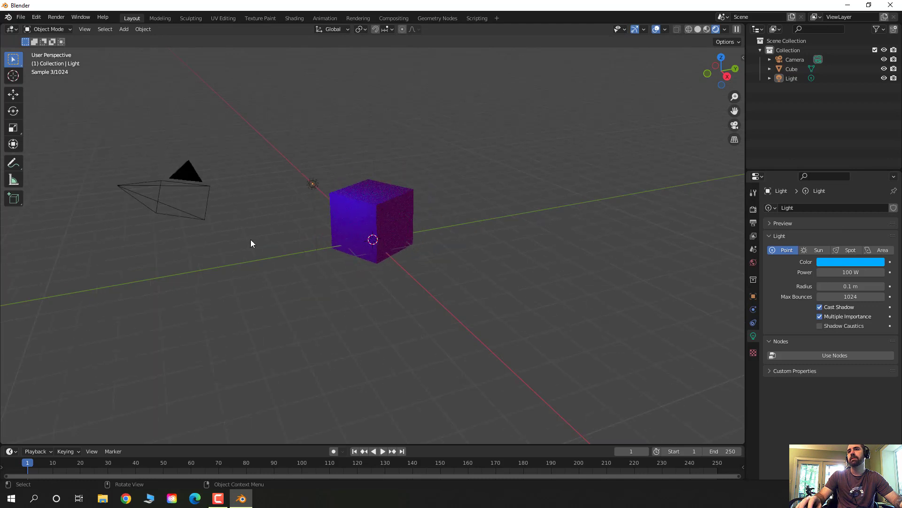
click(184, 175)
middle_drag(183, 175, 229, 185)
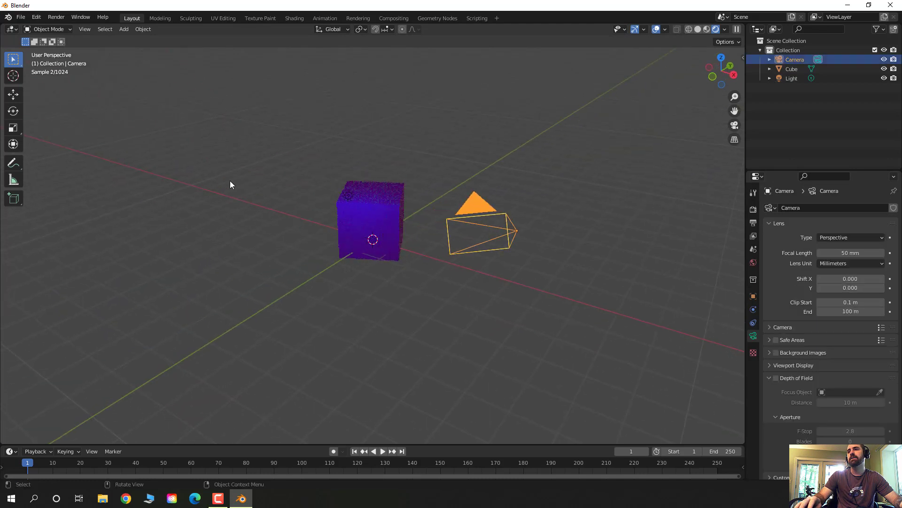
key(g)
key(z)
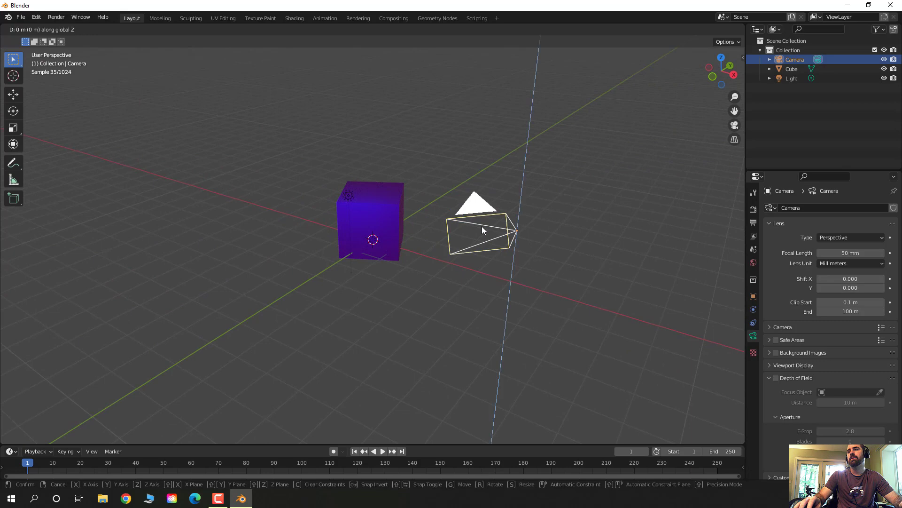
click(482, 236)
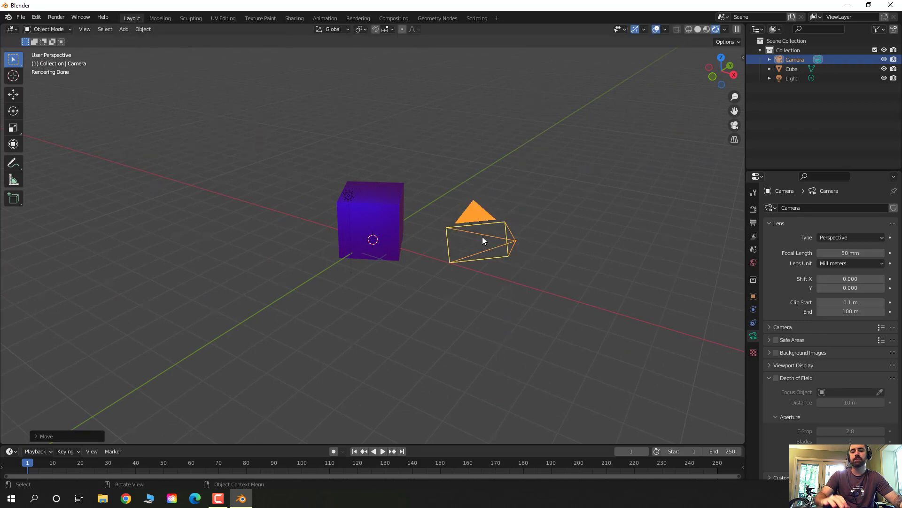
key(KP_0)
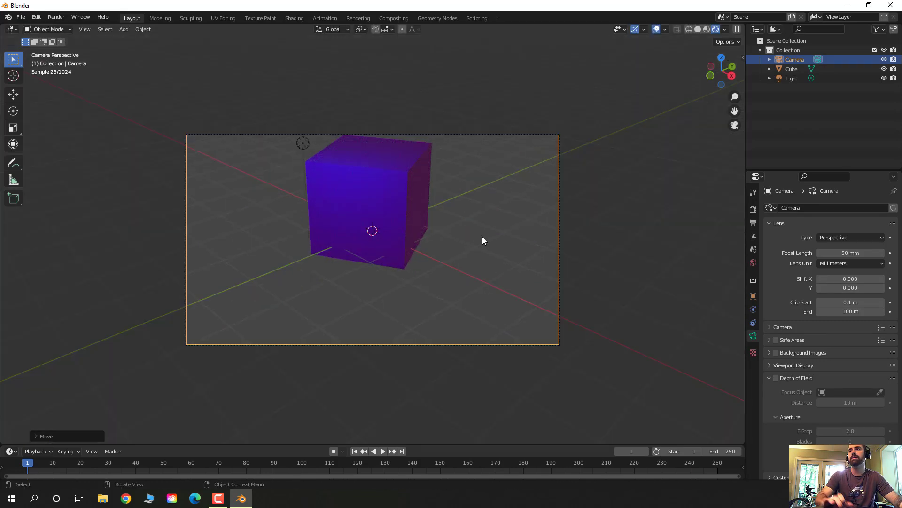
Step: Raise the camera along the global Z axis so the cube's top fits the frame, and check it in camera view
key(KP_0)
key(g)
key(z)
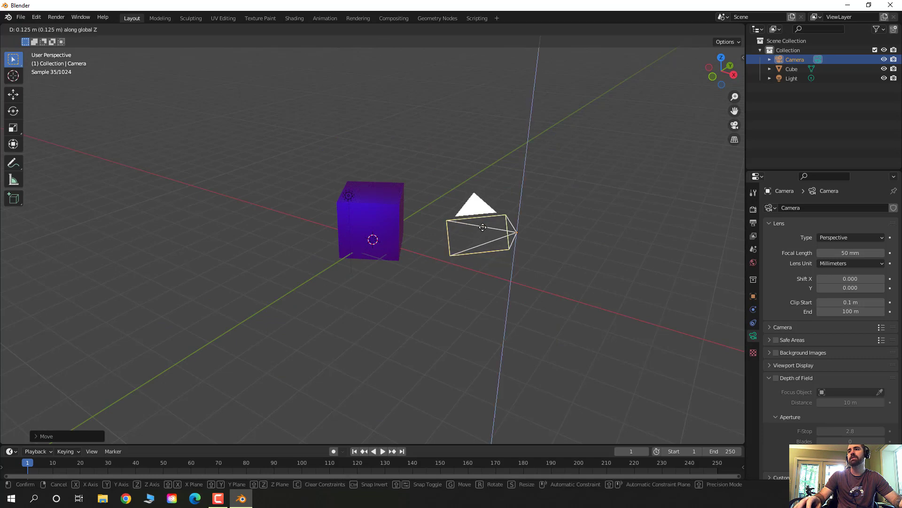
click(487, 214)
key(KP_0)
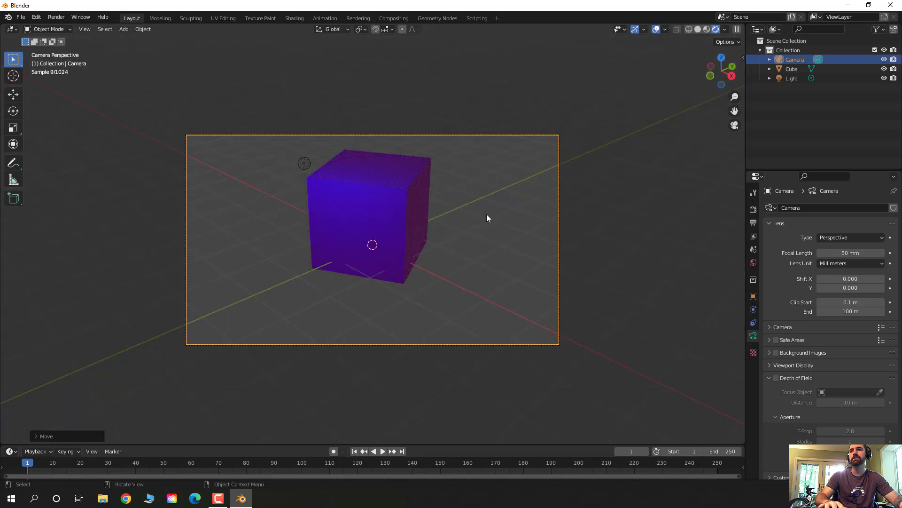
key(KP_0)
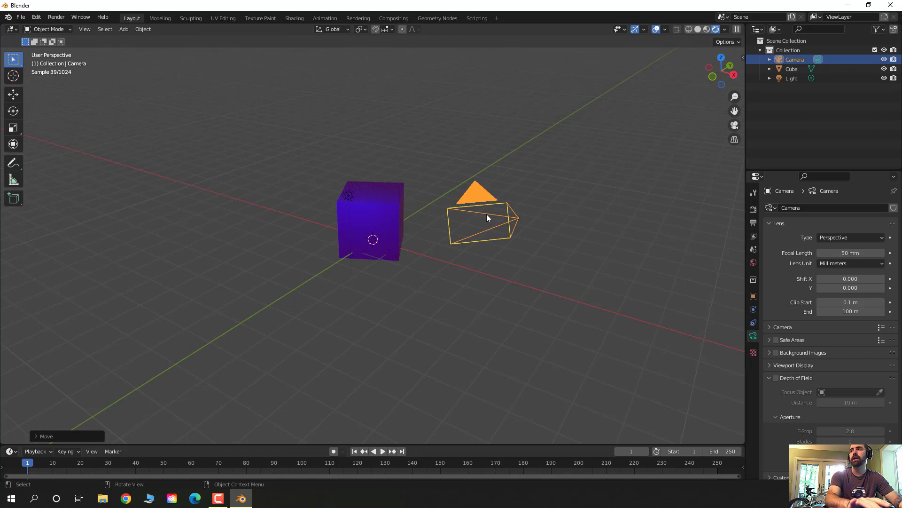
Step: Set the maximum samples for the final Cycles render to 100
click(754, 209)
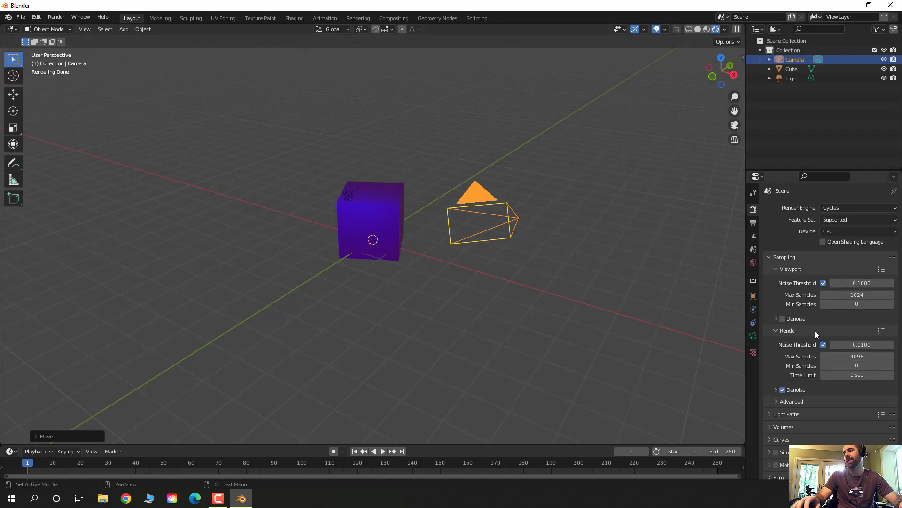
click(864, 356)
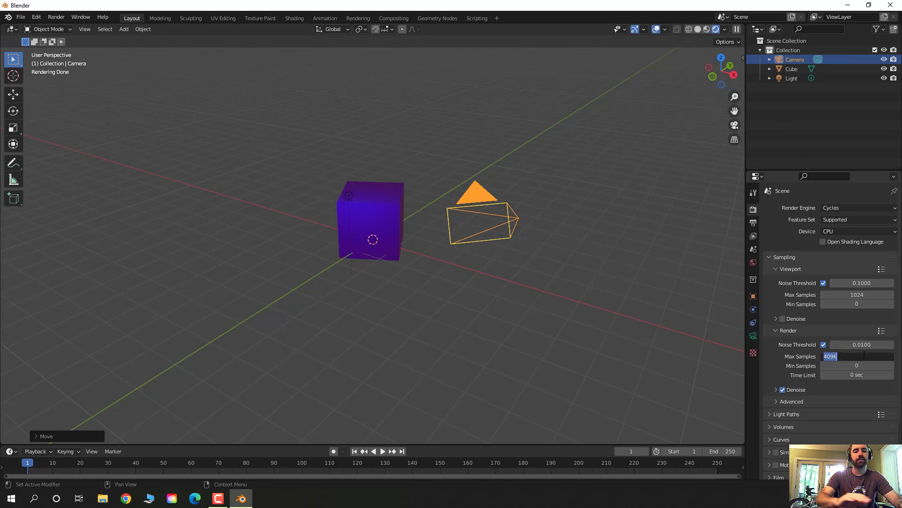
text(100)
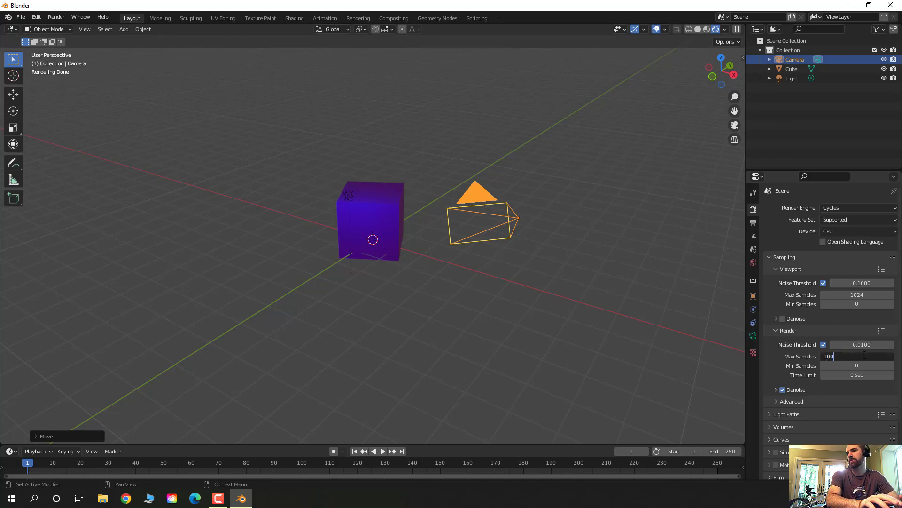
key(Return)
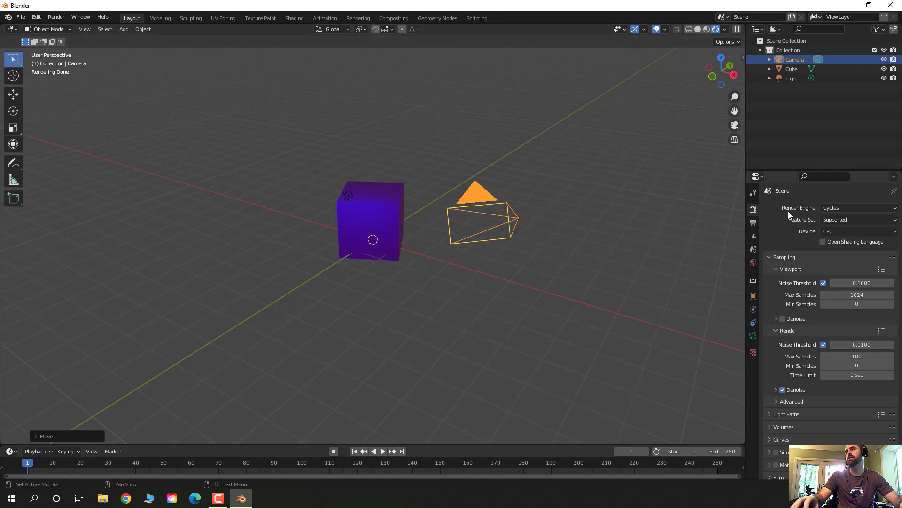
Step: Render the scene as a still image, view the image saving options, and close the render window
click(753, 223)
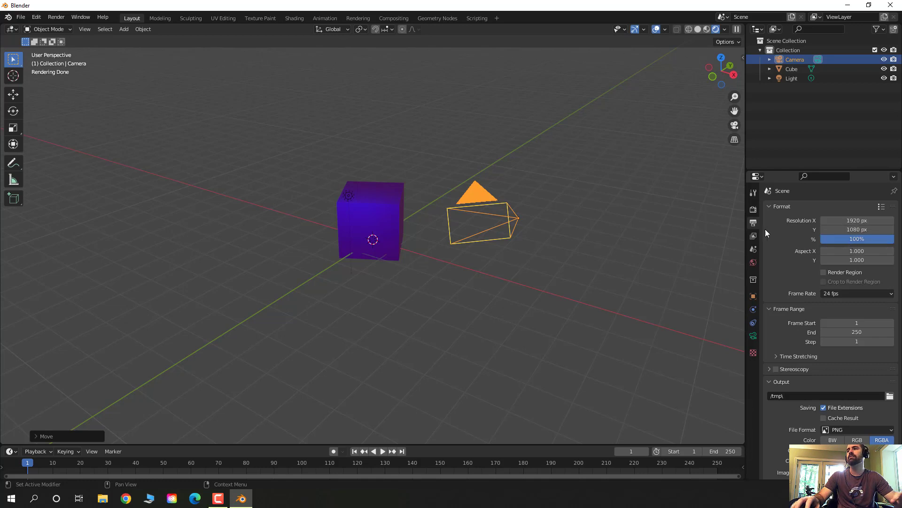
click(754, 208)
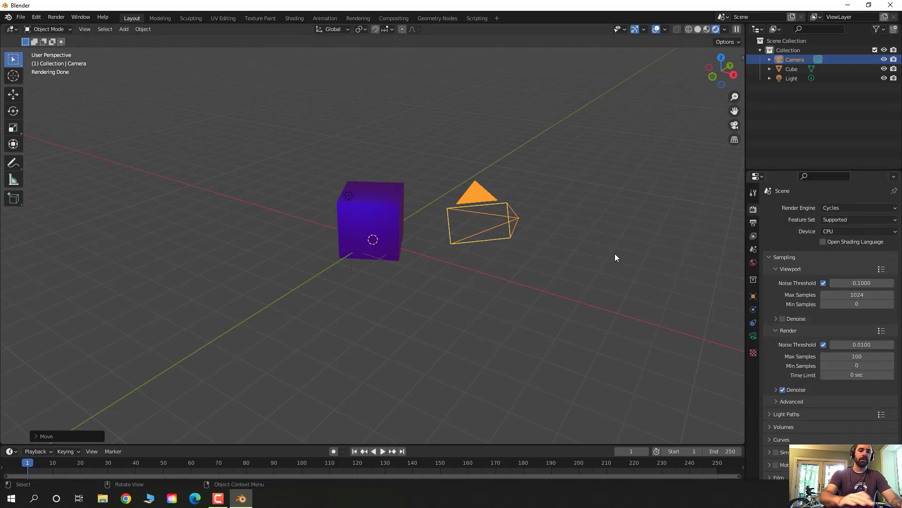
key(F12)
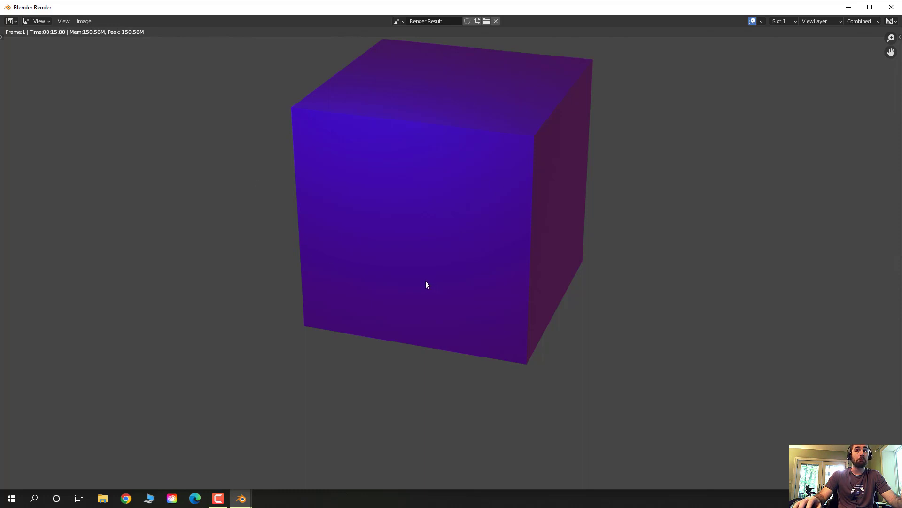
click(84, 21)
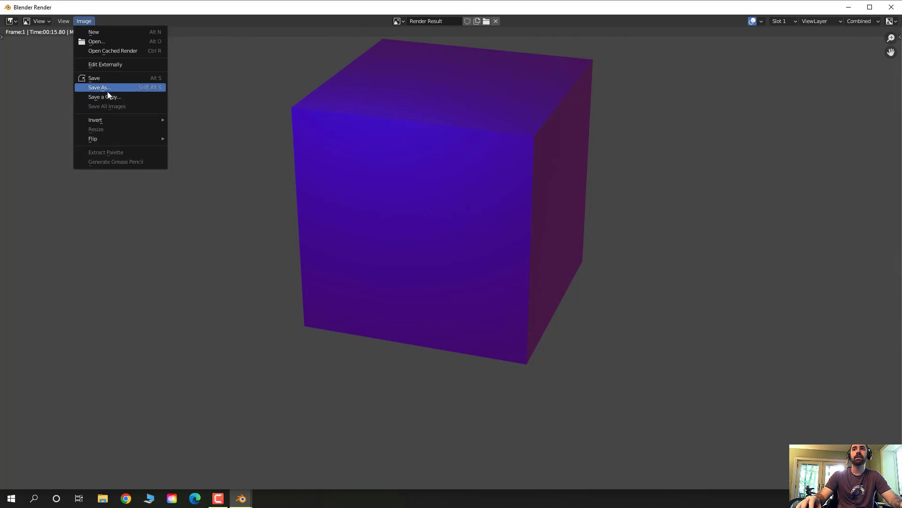
click(892, 7)
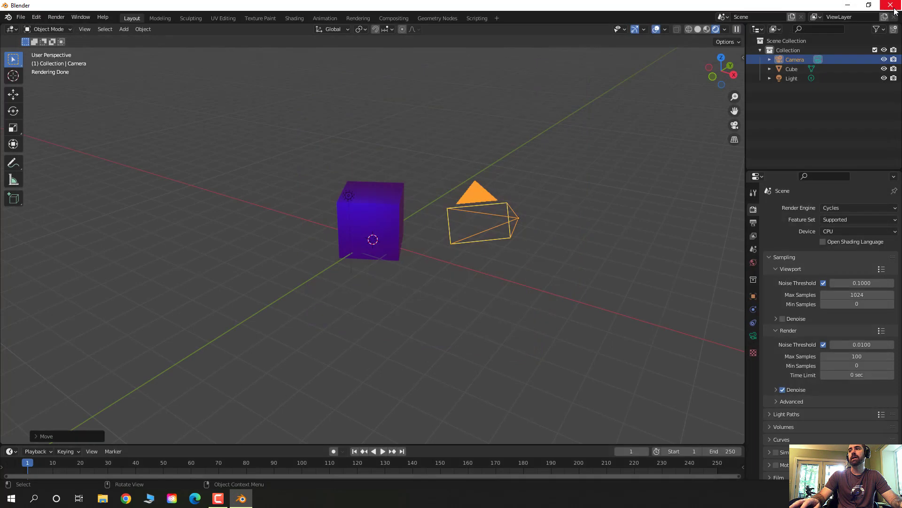
Step: Examine the output settings for resolution, frame range and file format, and return to the render settings
click(752, 224)
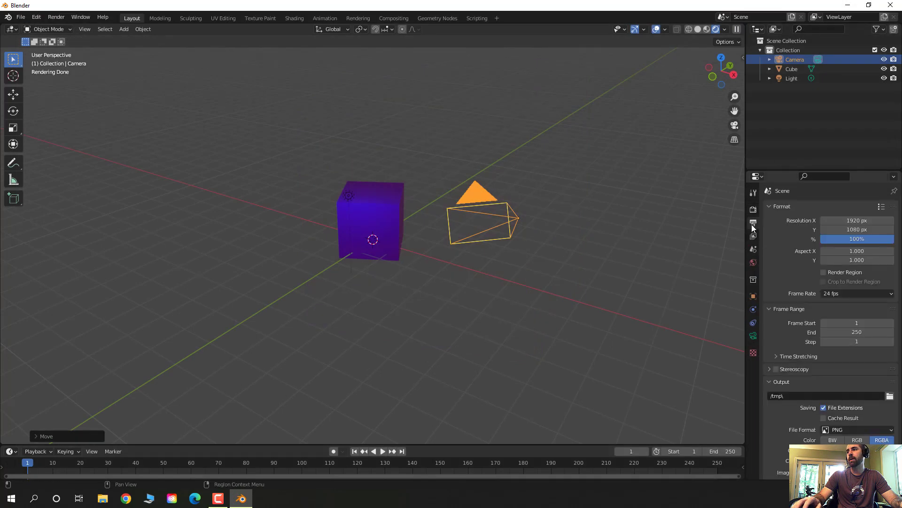
scroll(785, 235, down, 3)
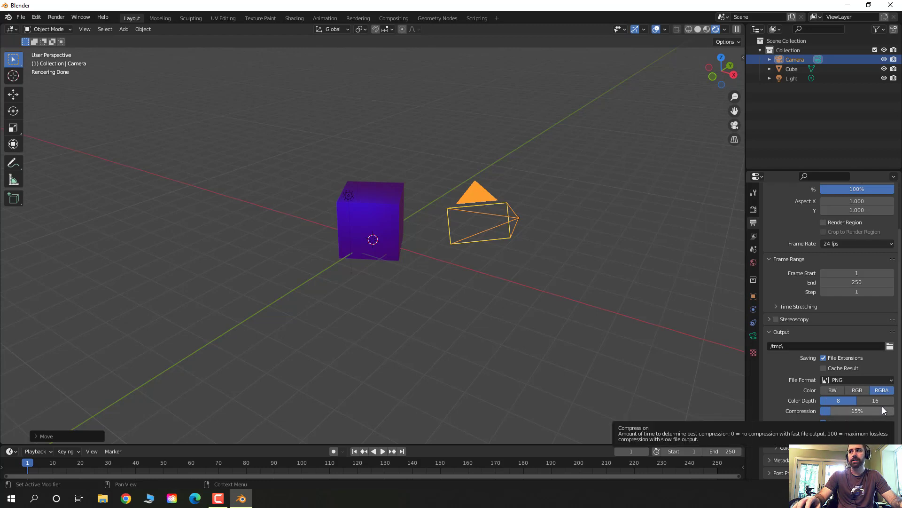
scroll(875, 409, up, 3)
scroll(875, 408, down, 3)
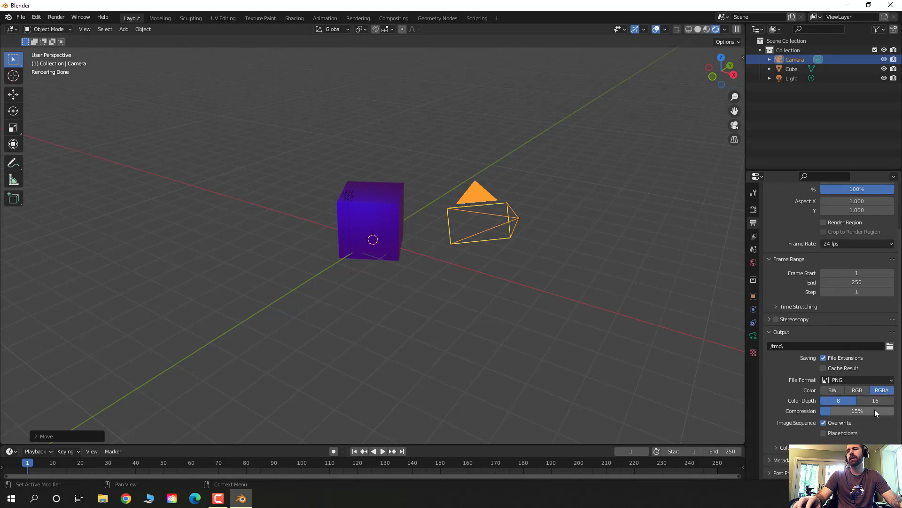
scroll(839, 420, up, 3)
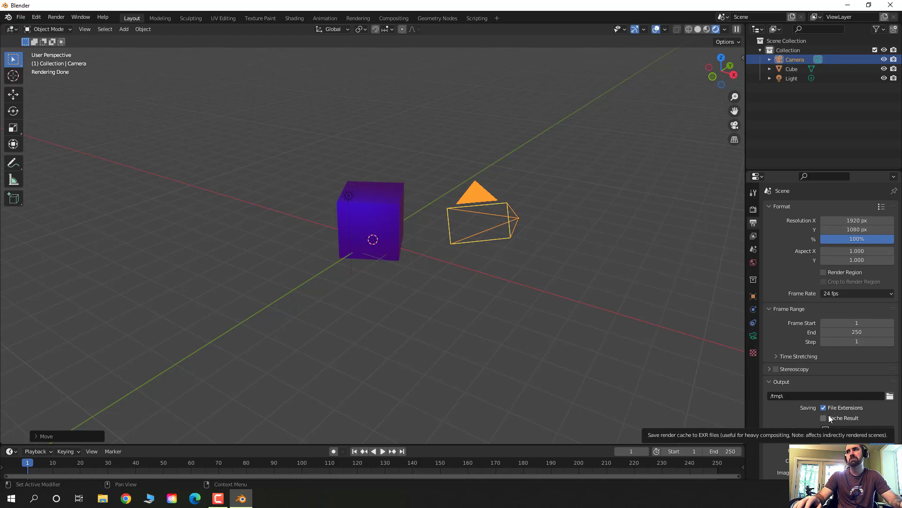
click(751, 214)
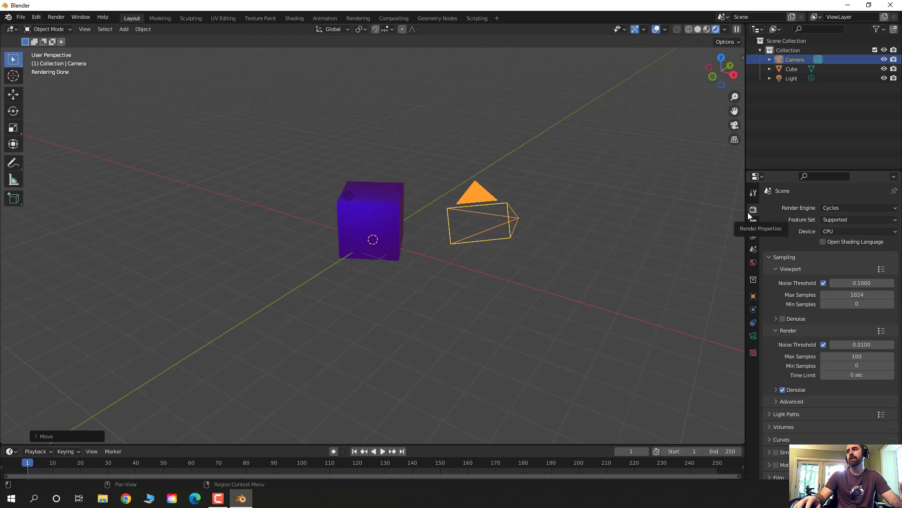
Step: Select the cube and try moving it freehand in the scene
middle_drag(486, 183, 364, 185)
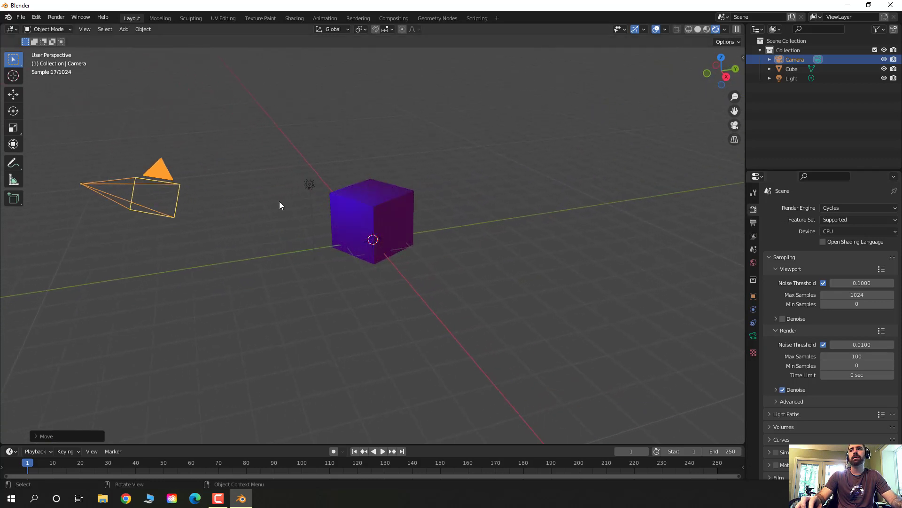
scroll(296, 204, up, 5)
scroll(395, 176, down, 4)
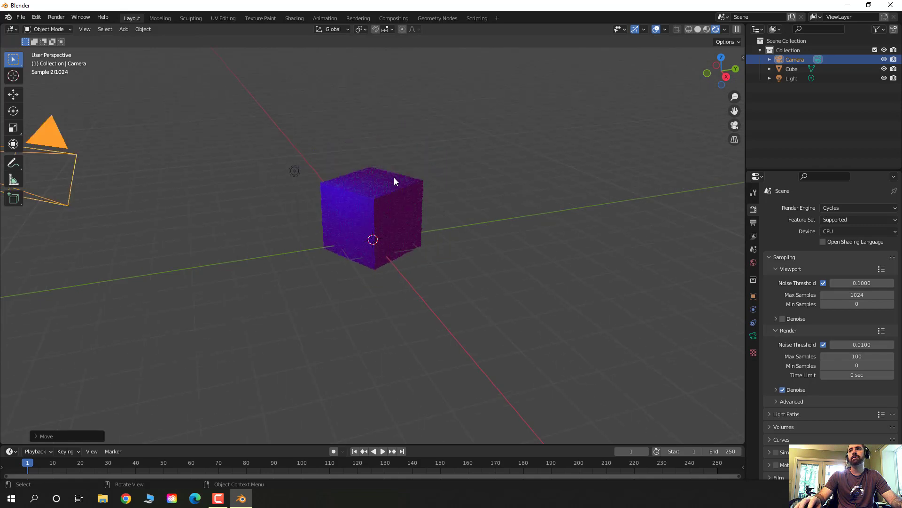
click(386, 198)
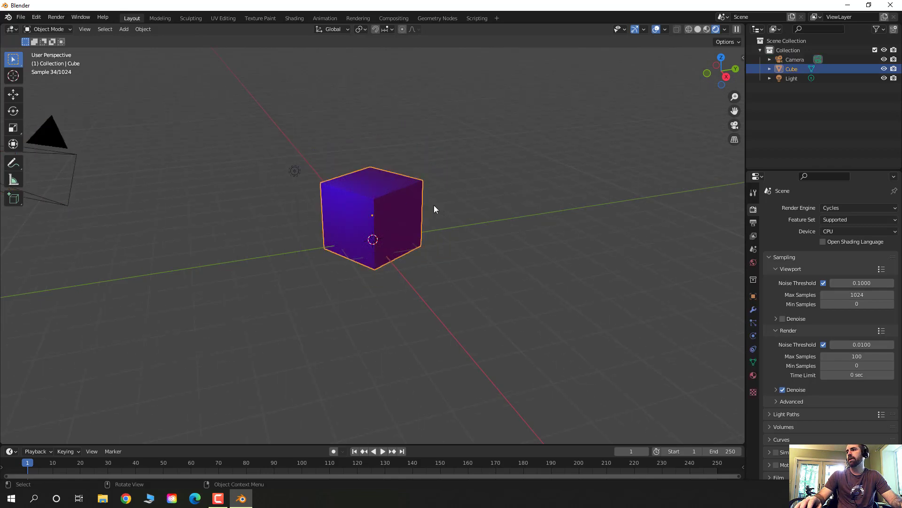
middle_drag(414, 235, 384, 212)
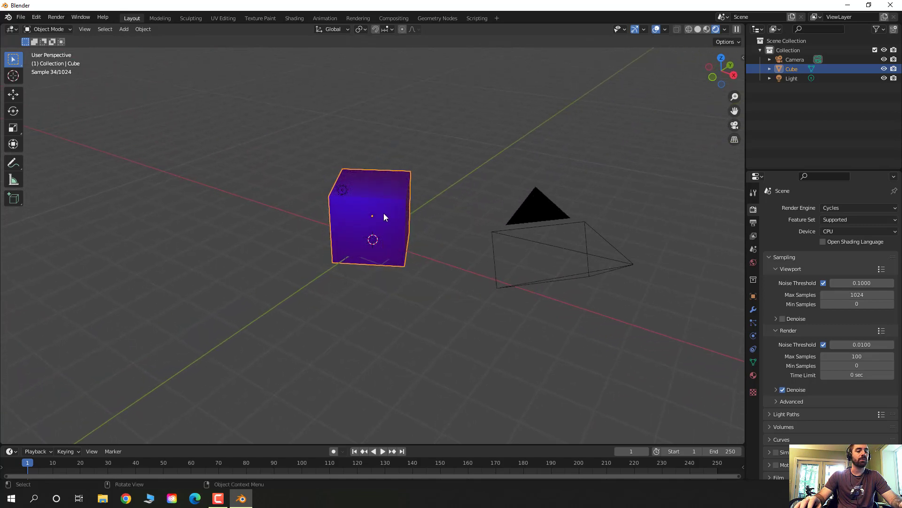
key(r)
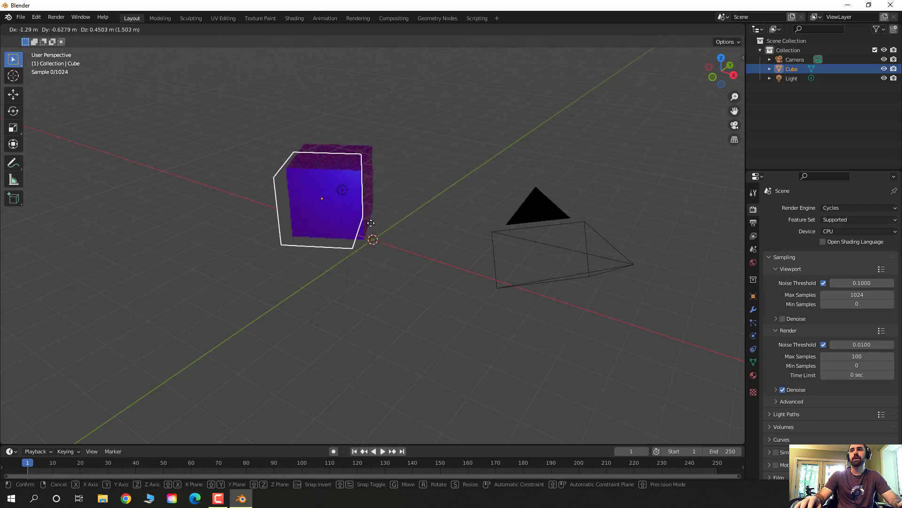
key(Escape)
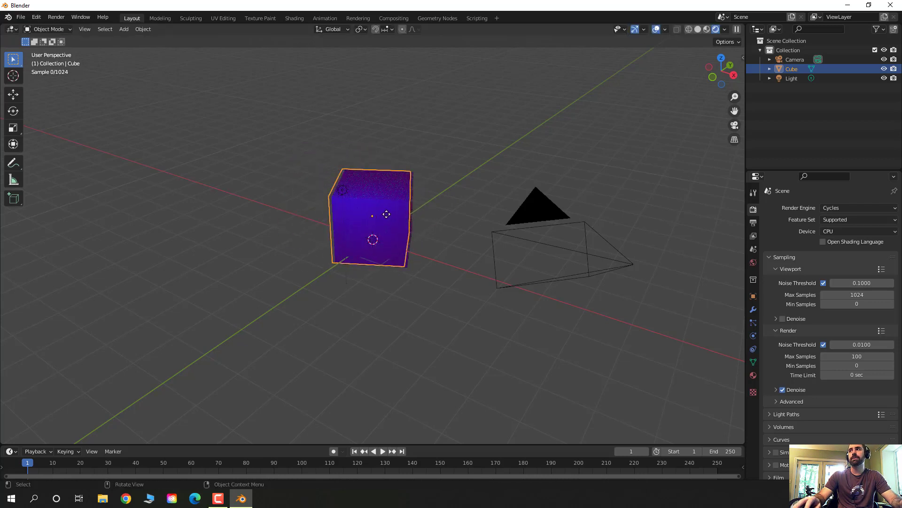
Step: Switch the viewport to Material Preview shading and scale the cube uniformly by about -1.09
click(706, 30)
mouse_move(406, 229)
middle_down()
mouse_move(215, 207)
mouse_move(389, 228)
middle_up()
scroll(370, 231, up, 2)
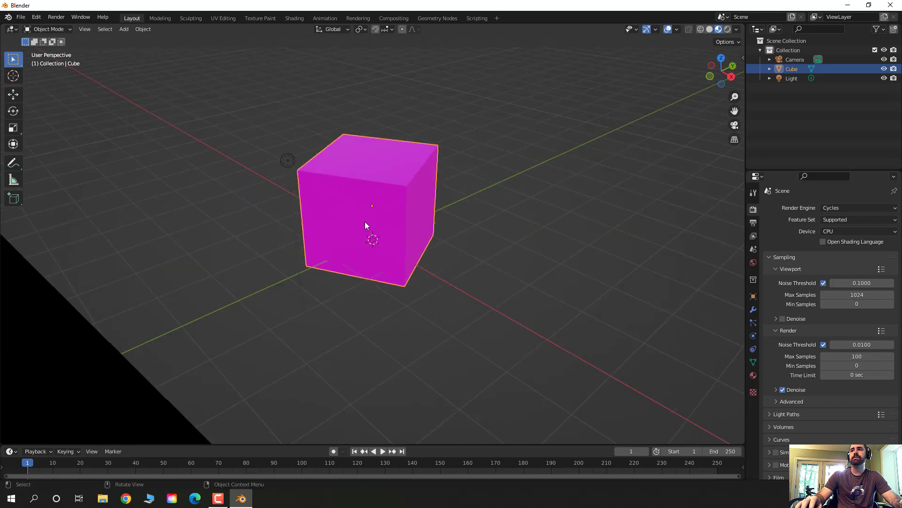
key(s)
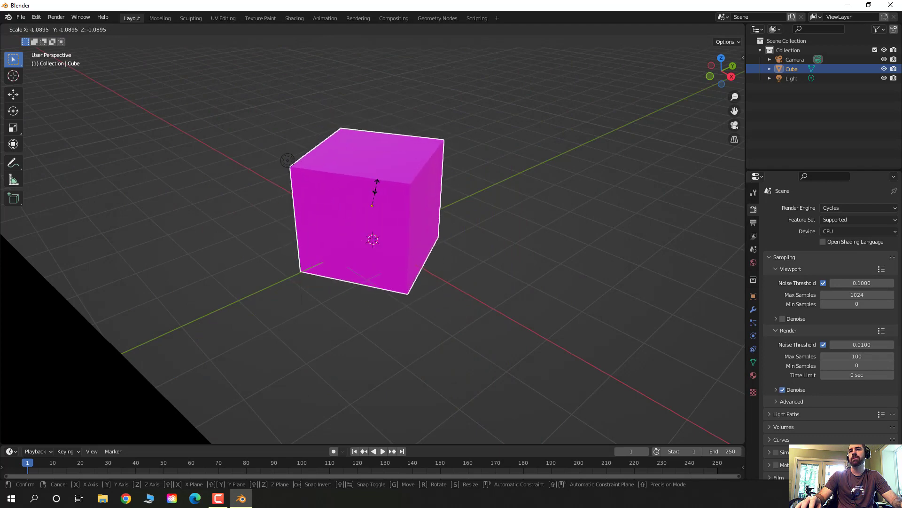
click(376, 187)
Step: Try scaling the cube along the X, Y and Z axes in turn, and cancel the scaling
scroll(377, 201, down, 3)
middle_drag(376, 201, 386, 207)
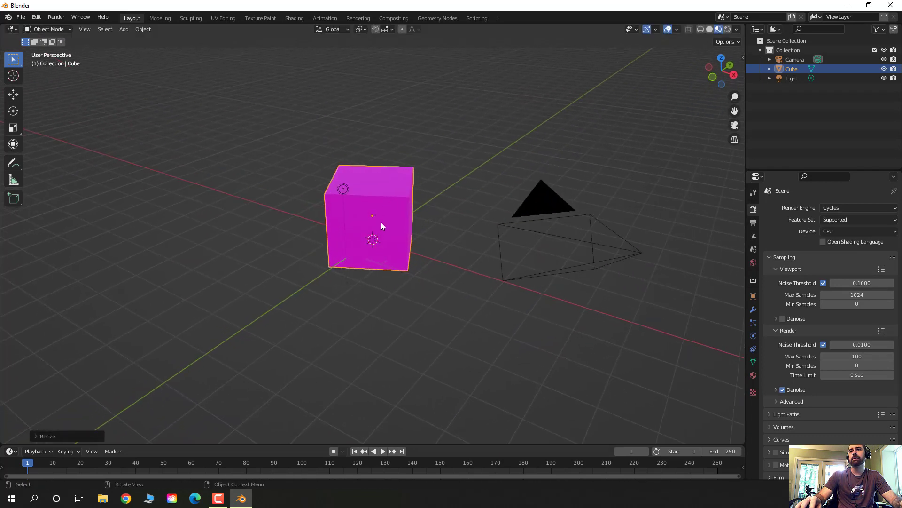
key(s)
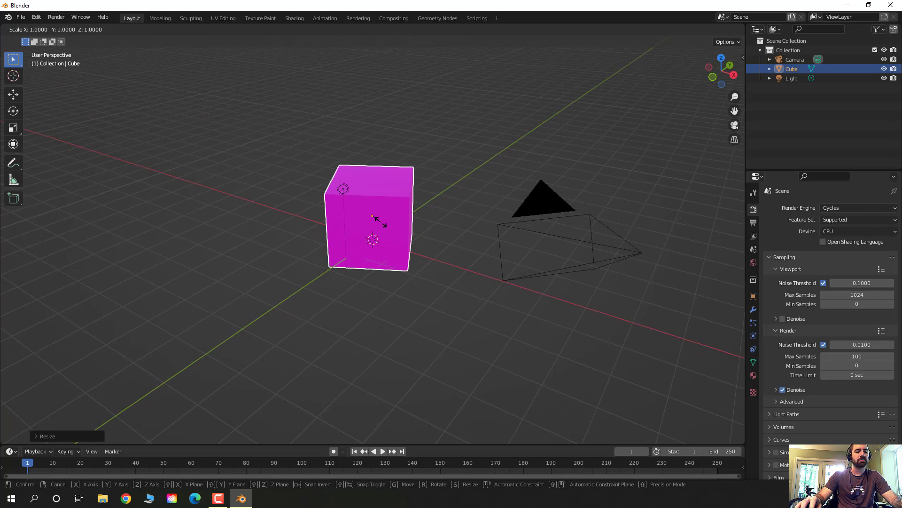
key(x)
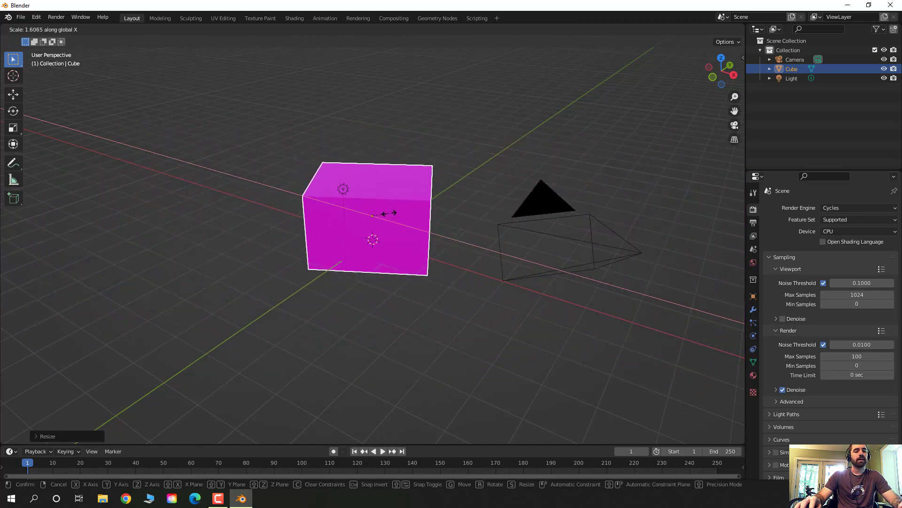
key(y)
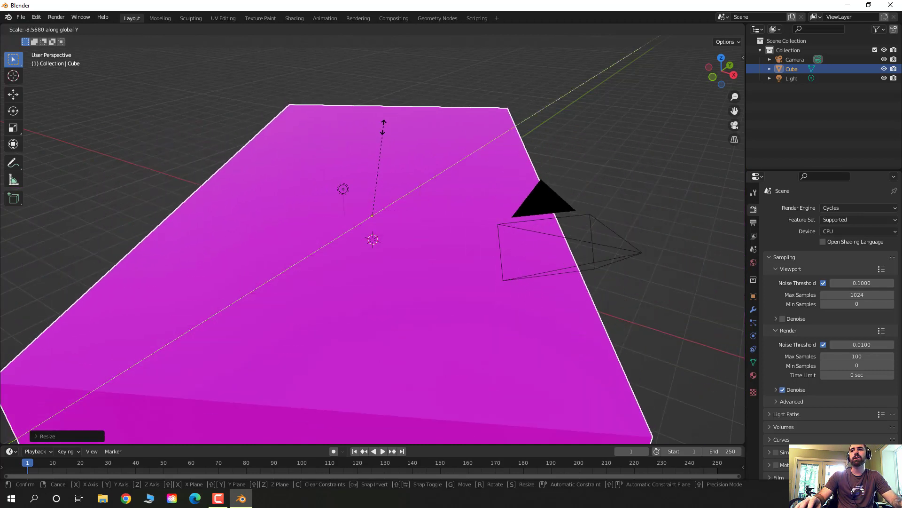
key(z)
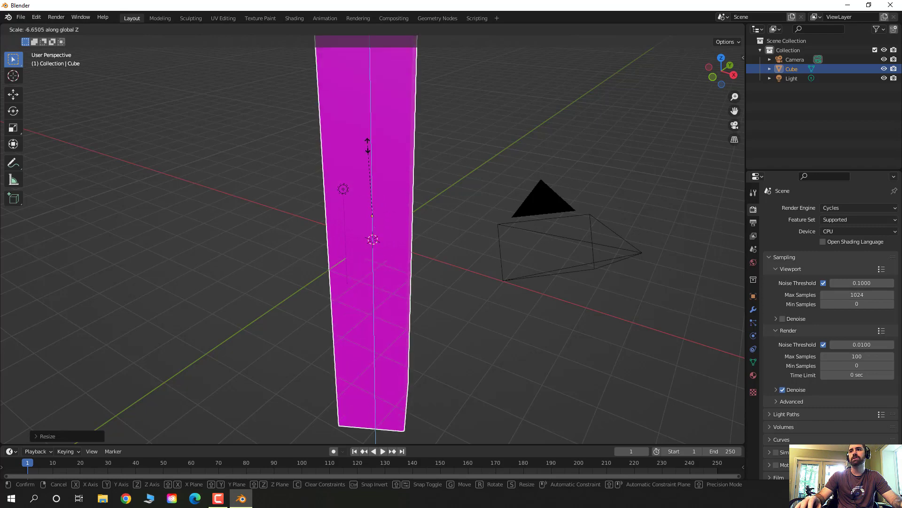
right_click(376, 219)
Step: Stretch the cube into a thin slab by setting its object scale to 4.800 in X and -0.170 in Y
middle_drag(427, 214, 333, 210)
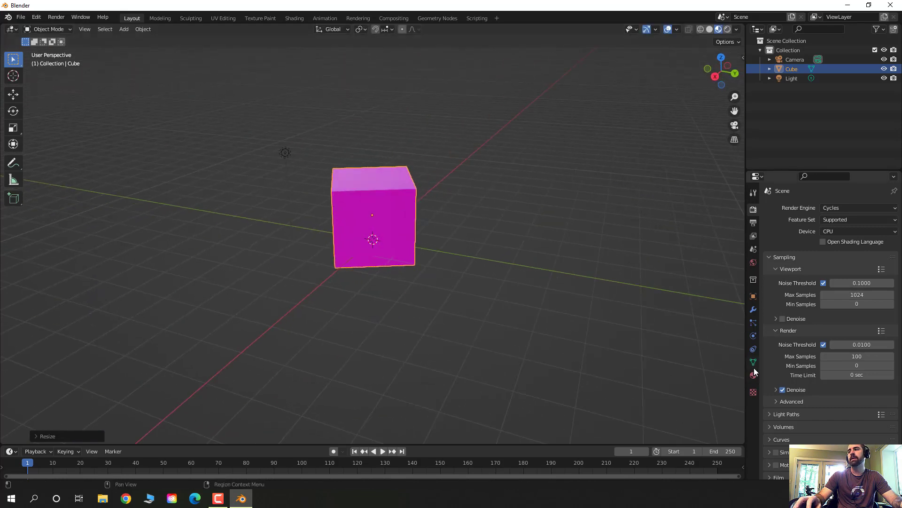
click(752, 297)
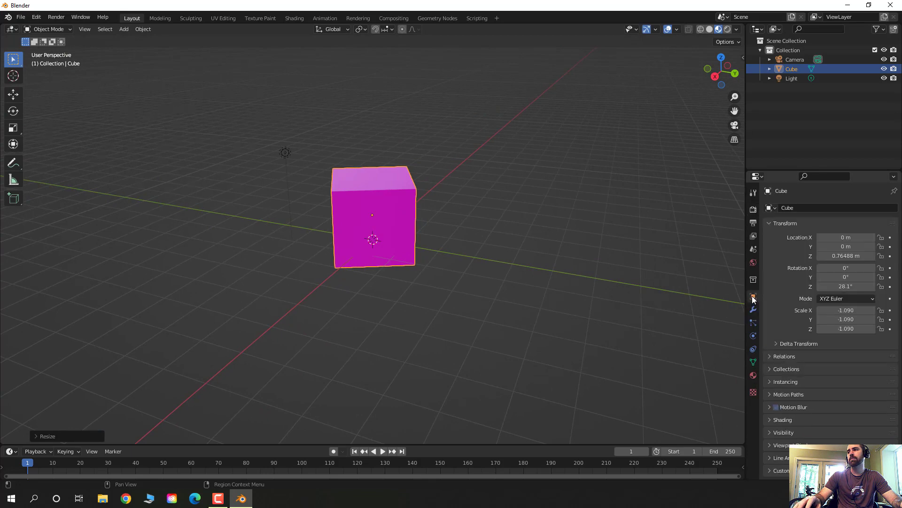
drag(844, 310, 900, 310)
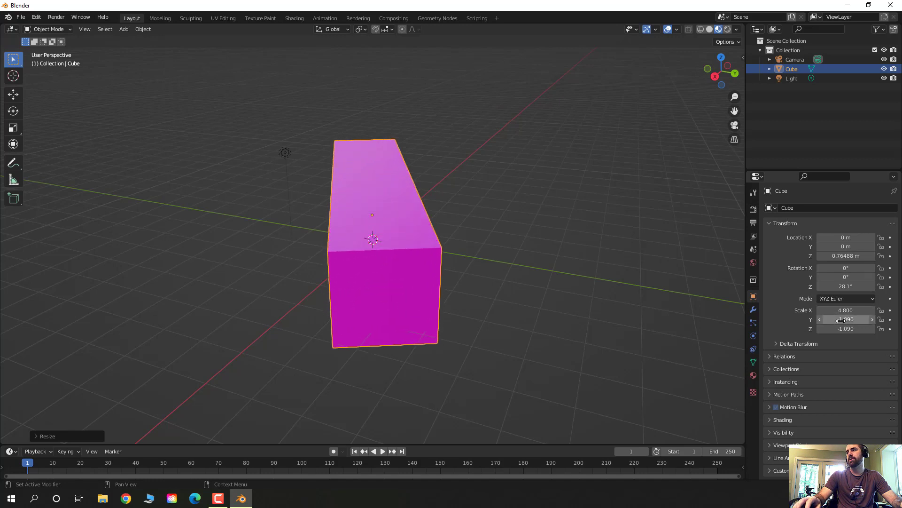
mouse_move(846, 319)
mouse_down()
mouse_move(874, 319)
mouse_move(848, 319)
mouse_up()
middle_drag(363, 202, 424, 203)
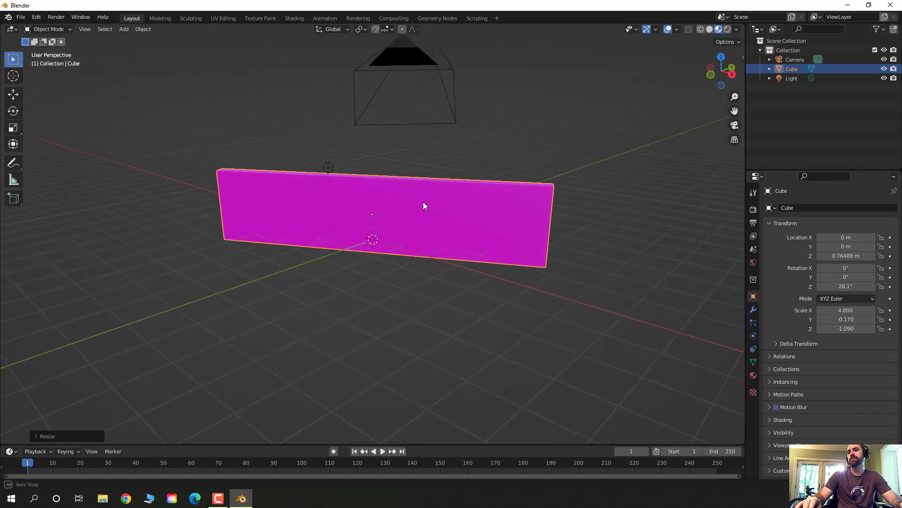
Step: Render the stretched cube as a still image and close the render window
key(KP_0)
key(KP_0)
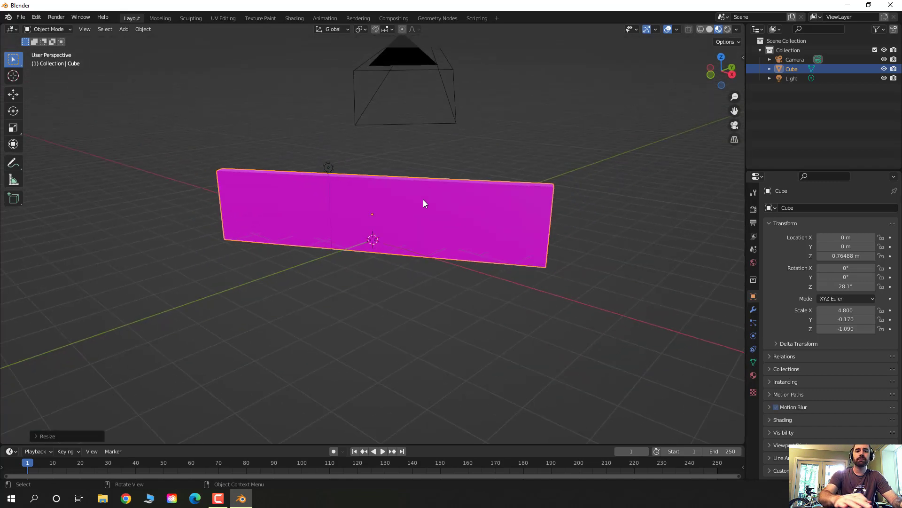
key(F12)
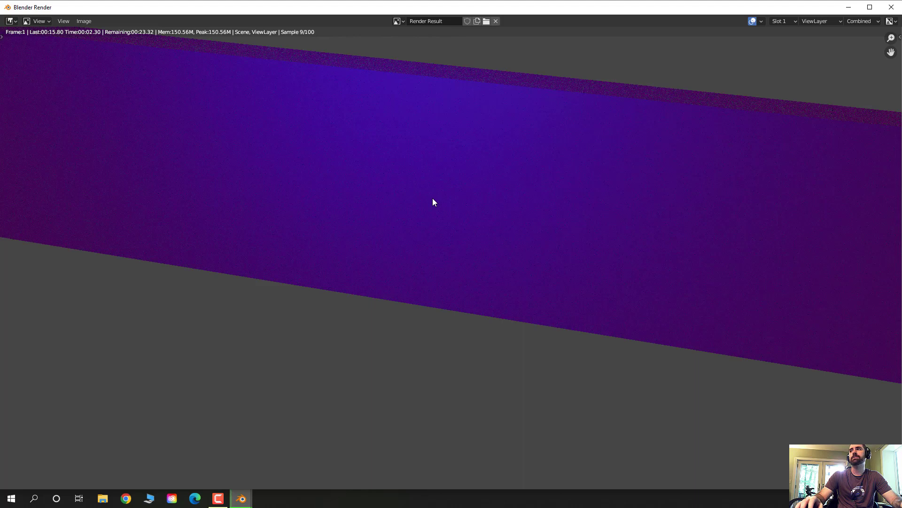
click(896, 8)
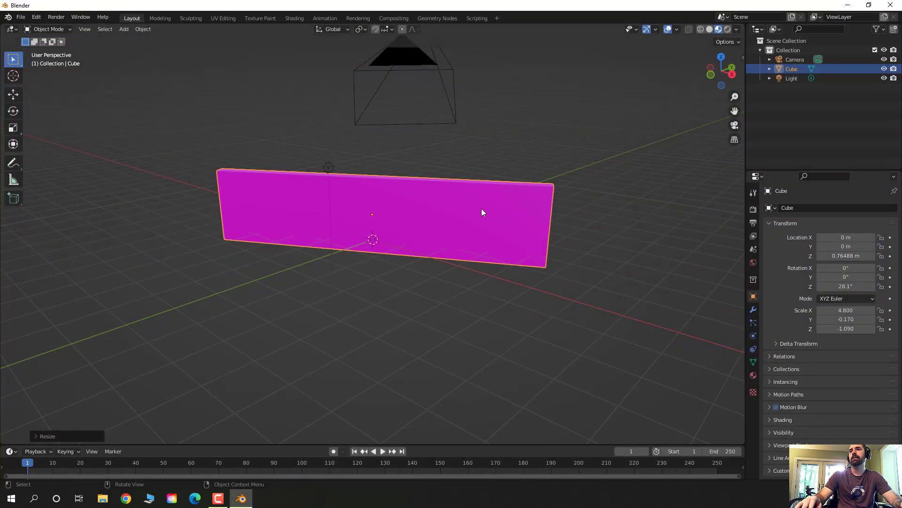
Step: Open the Shading workspace for the stretched cube and look closely at its surface
middle_drag(482, 208, 535, 183)
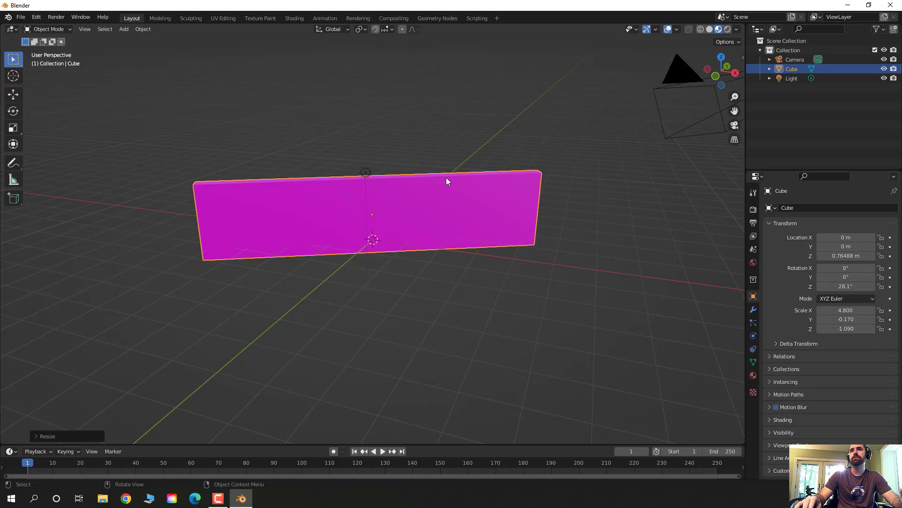
middle_drag(406, 160, 364, 127)
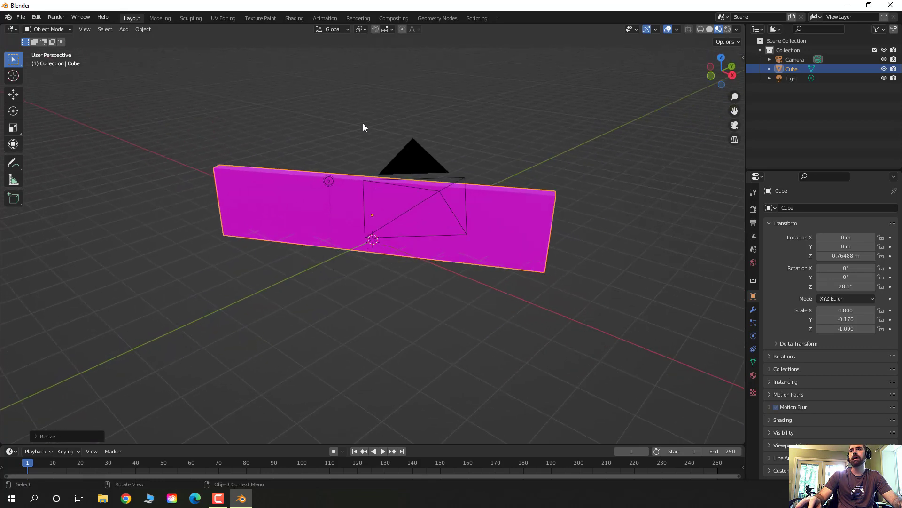
click(294, 19)
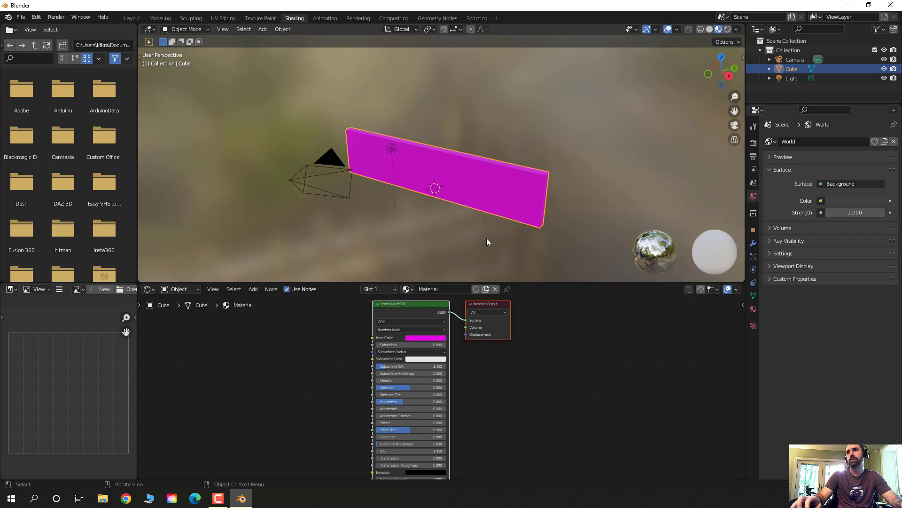
scroll(488, 225, up, 8)
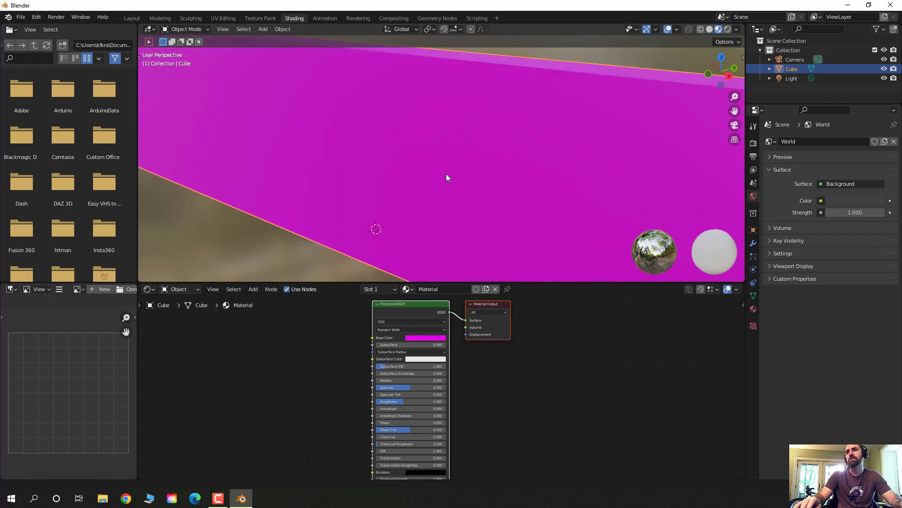
scroll(442, 183, up, 2)
Step: Examine the Principled BSDF and Material Output nodes of the cube's material and compare them with the preview
scroll(416, 408, down, 3)
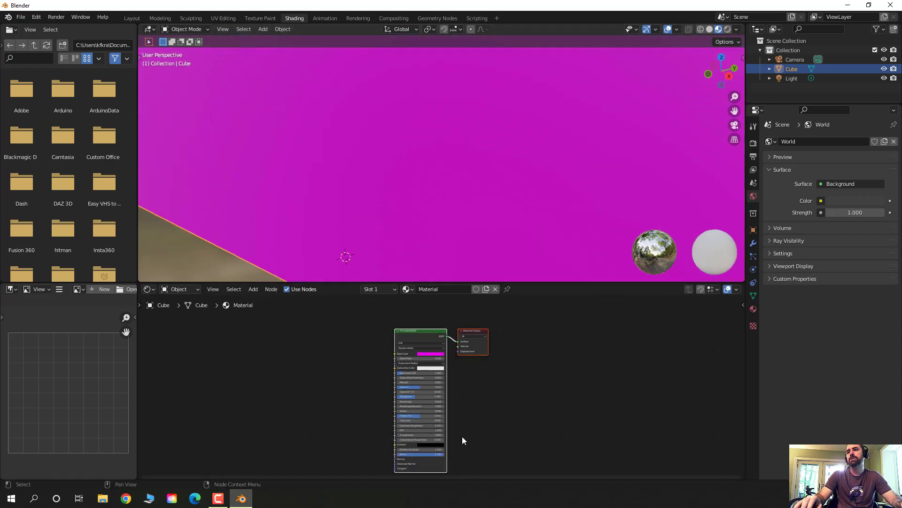
mouse_move(466, 413)
middle_down()
mouse_move(468, 376)
mouse_move(460, 423)
middle_up()
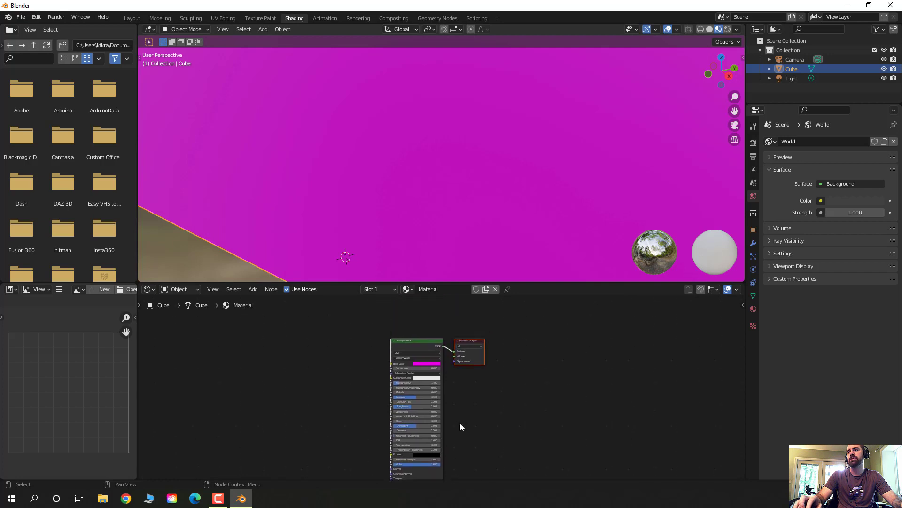
scroll(453, 421, up, 4)
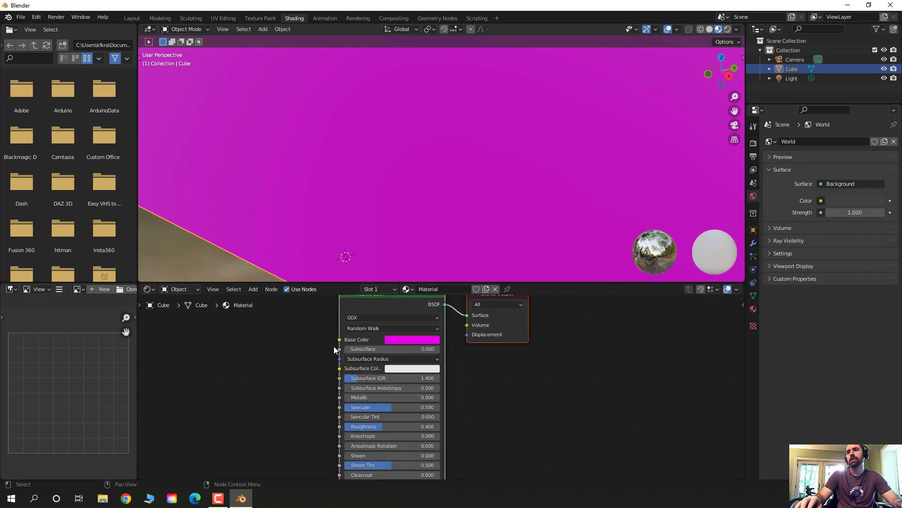
scroll(333, 348, down, 1)
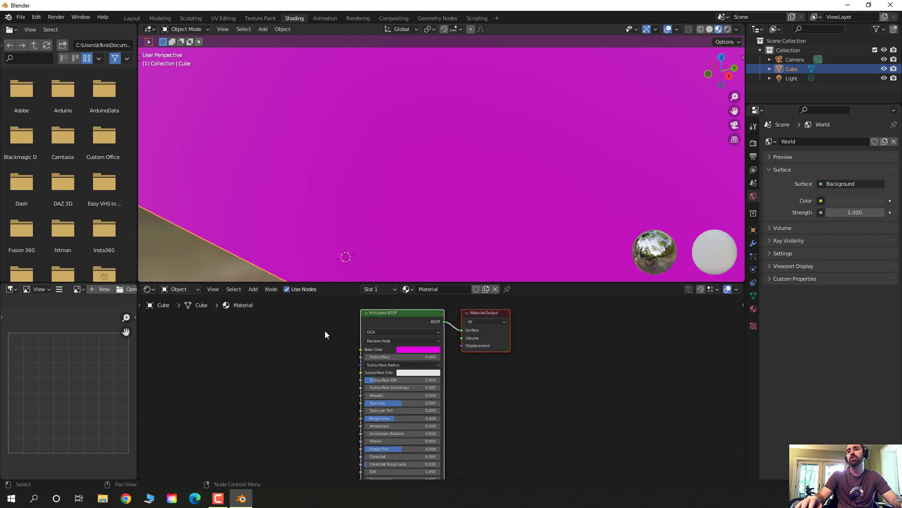
mouse_move(407, 313)
mouse_down()
mouse_move(387, 314)
mouse_move(471, 361)
mouse_move(438, 319)
mouse_move(401, 305)
mouse_up()
scroll(455, 371, down, 3)
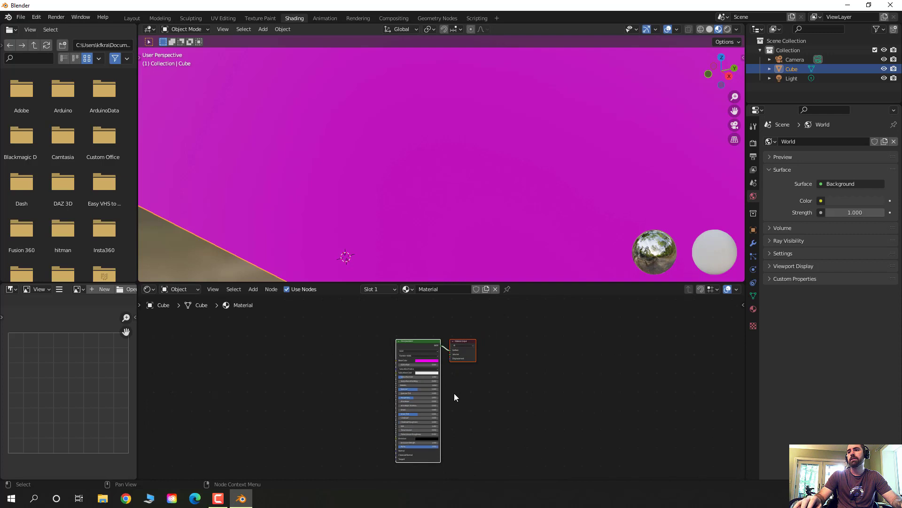
scroll(449, 389, up, 2)
scroll(451, 379, down, 2)
scroll(434, 393, up, 5)
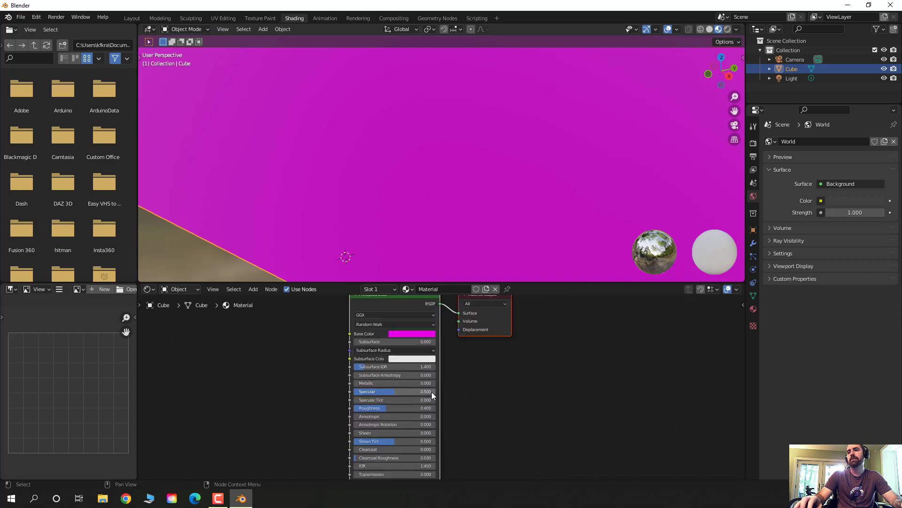
scroll(430, 392, down, 3)
scroll(427, 390, down, 3)
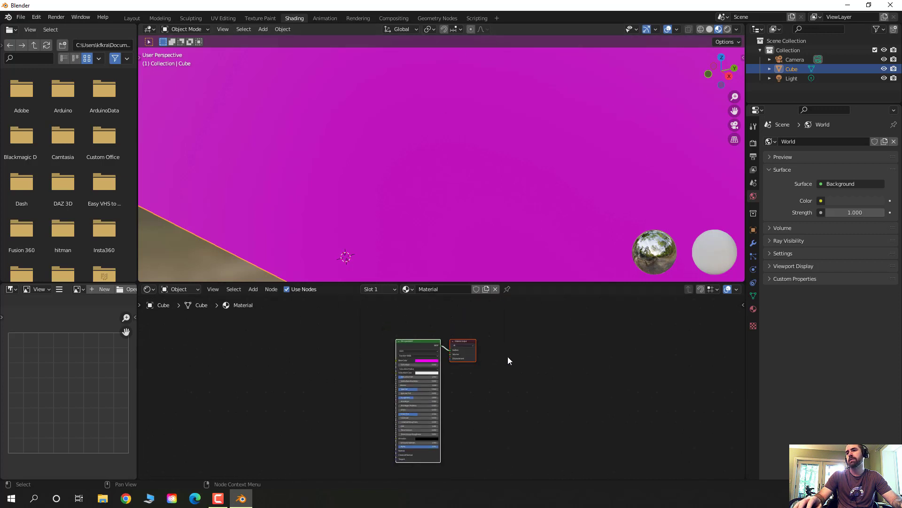
scroll(504, 358, up, 4)
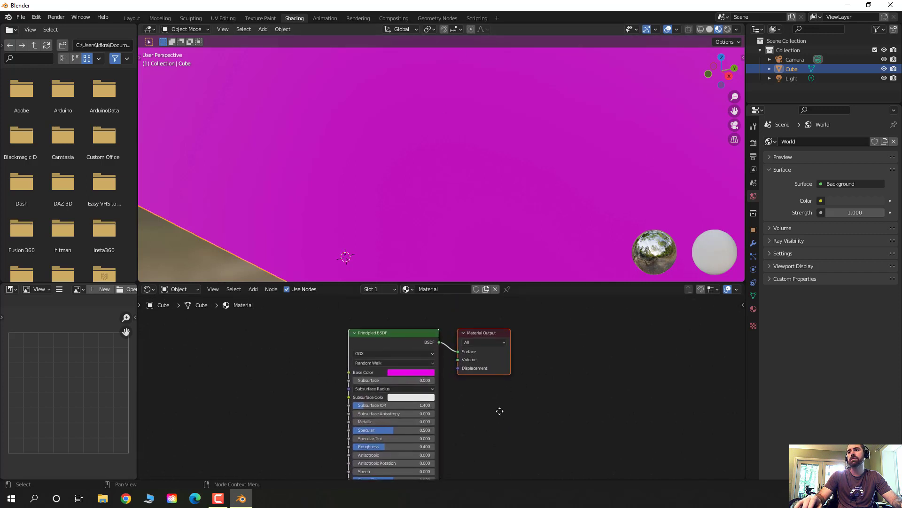
scroll(499, 411, down, 3)
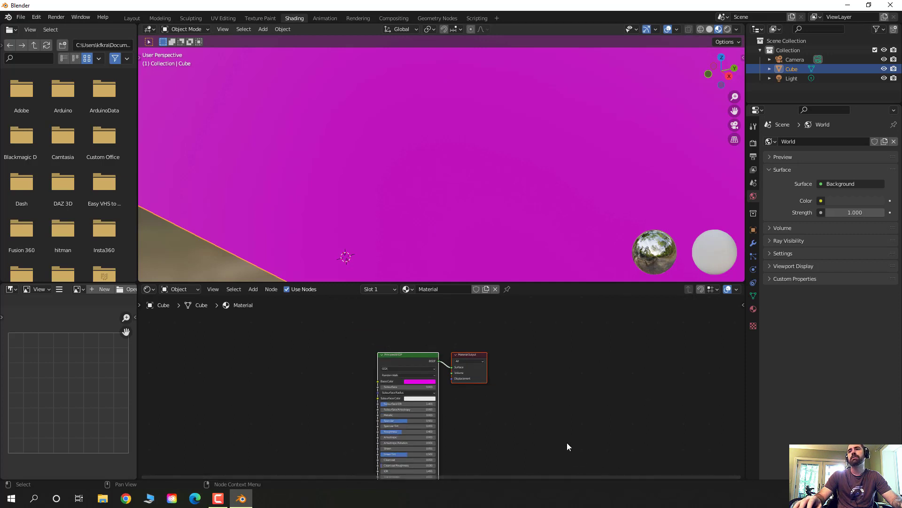
scroll(344, 141, down, 5)
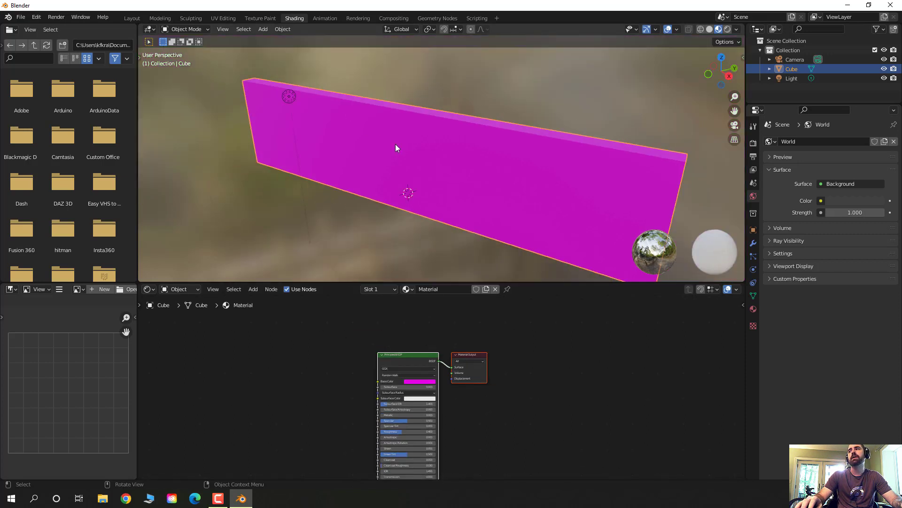
scroll(433, 155, up, 2)
scroll(433, 152, down, 2)
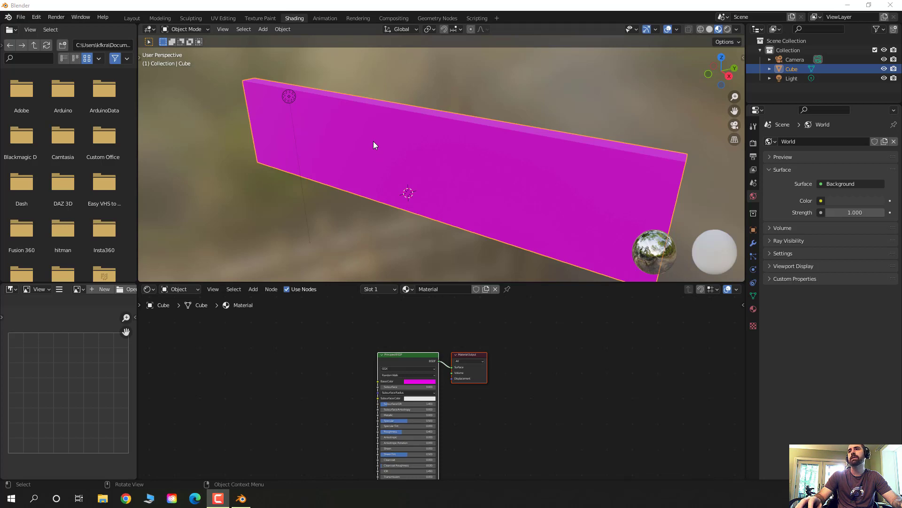
Step: Switch to the web browser and open the 3.0 release notes from the download section of blender.org
key(alt+Tab)
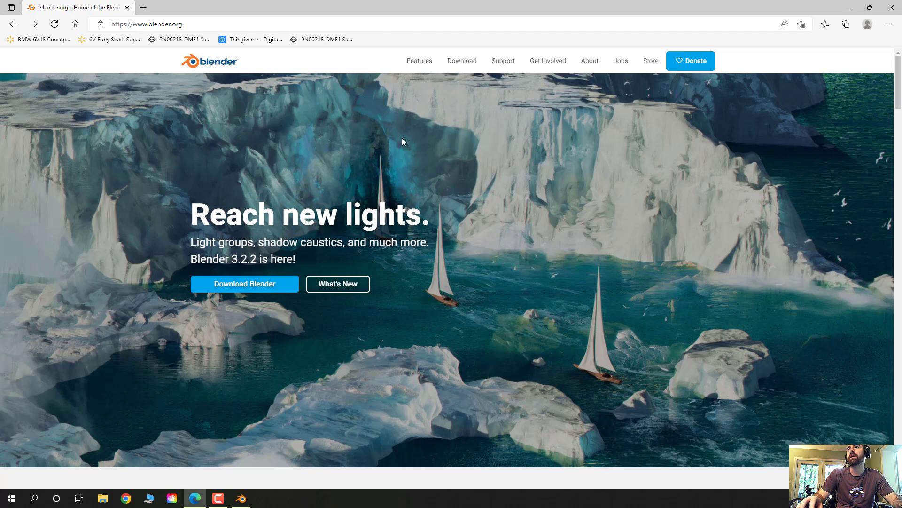
click(471, 65)
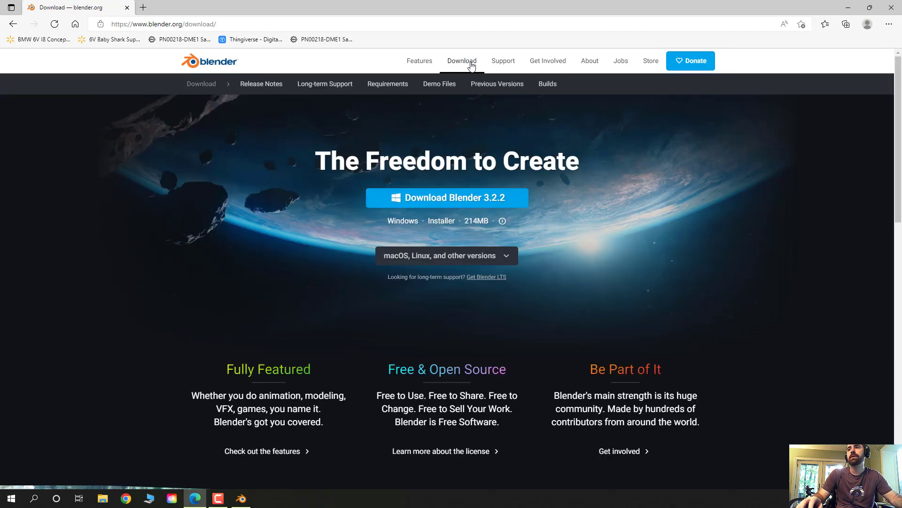
click(262, 84)
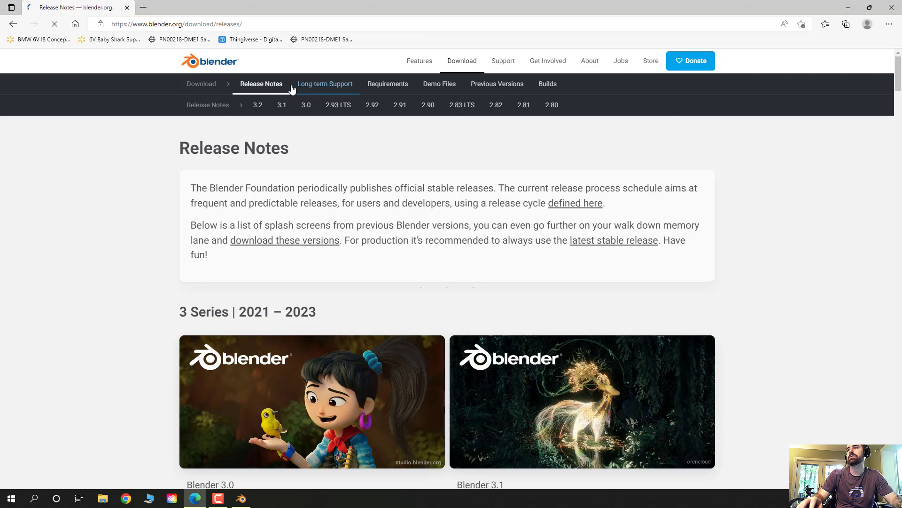
click(305, 105)
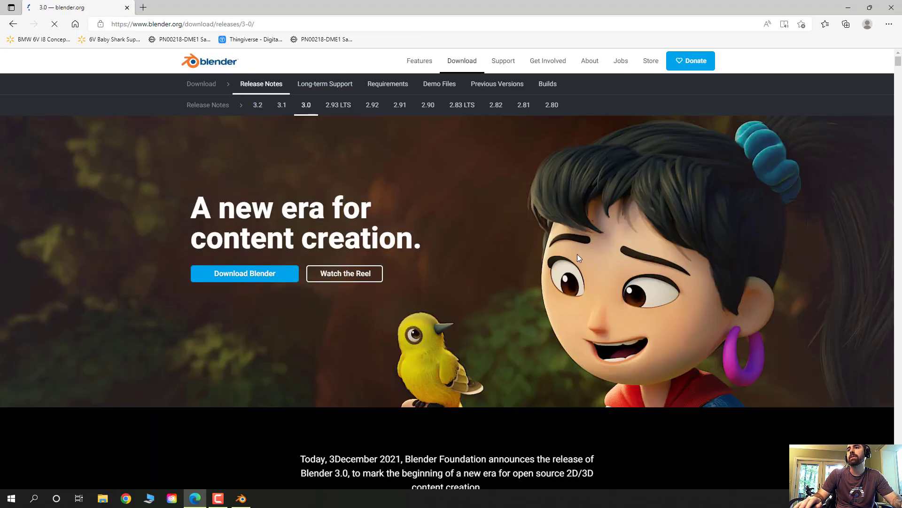
Step: Read through the Blender 3.0 release notes as far as the Asset Browser's drag-and-drop section
scroll(565, 247, down, 20)
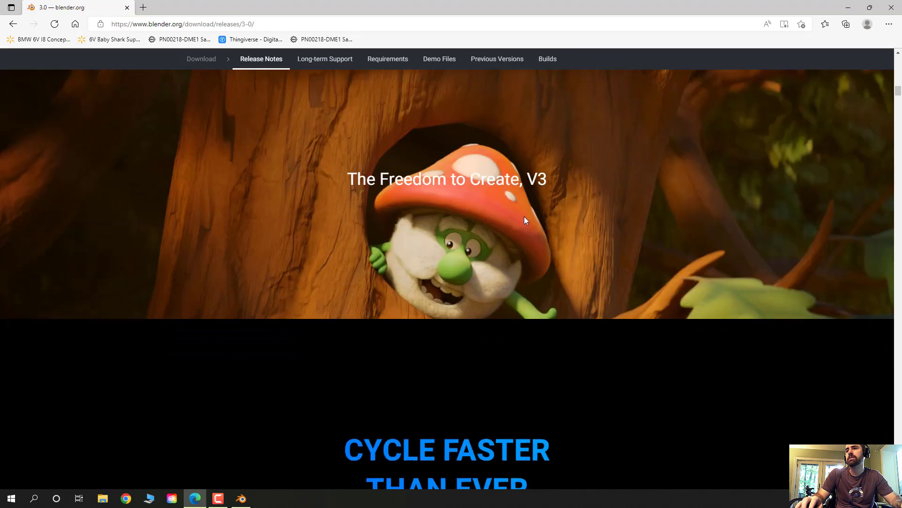
scroll(507, 218, down, 20)
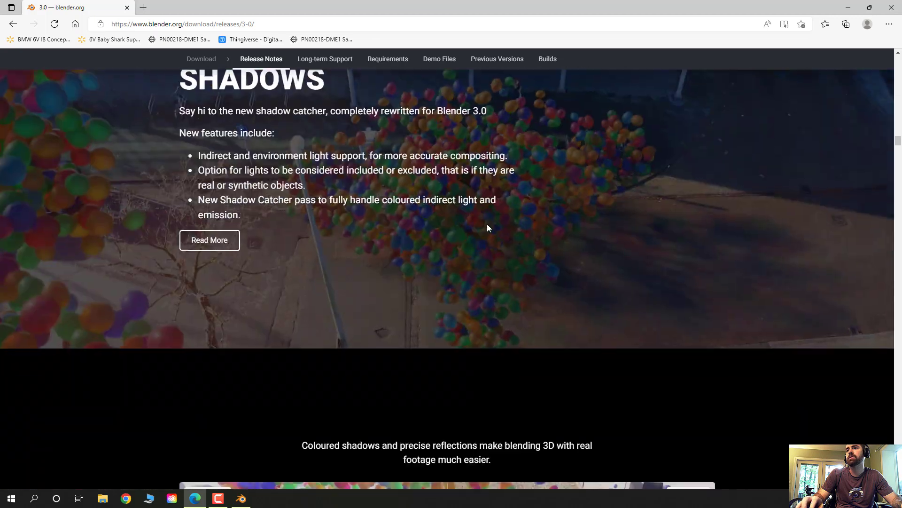
scroll(492, 223, down, 15)
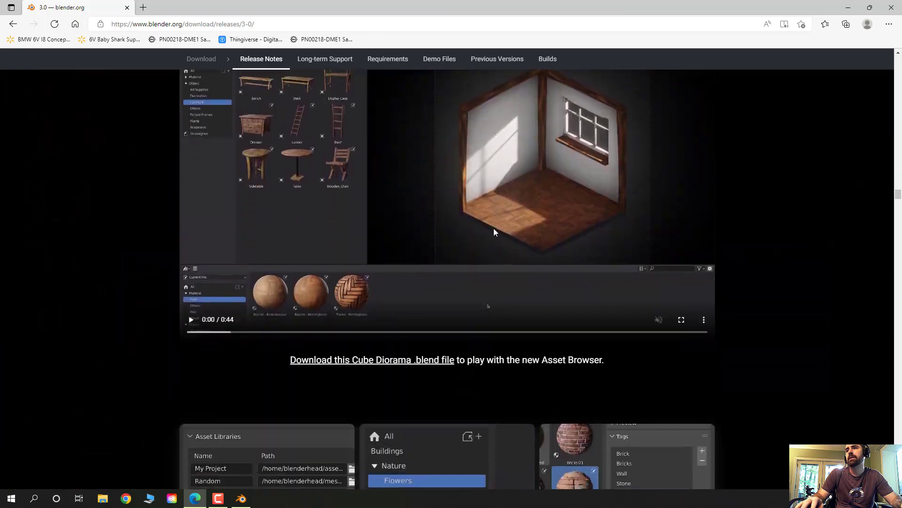
scroll(493, 228, up, 5)
scroll(533, 362, down, 5)
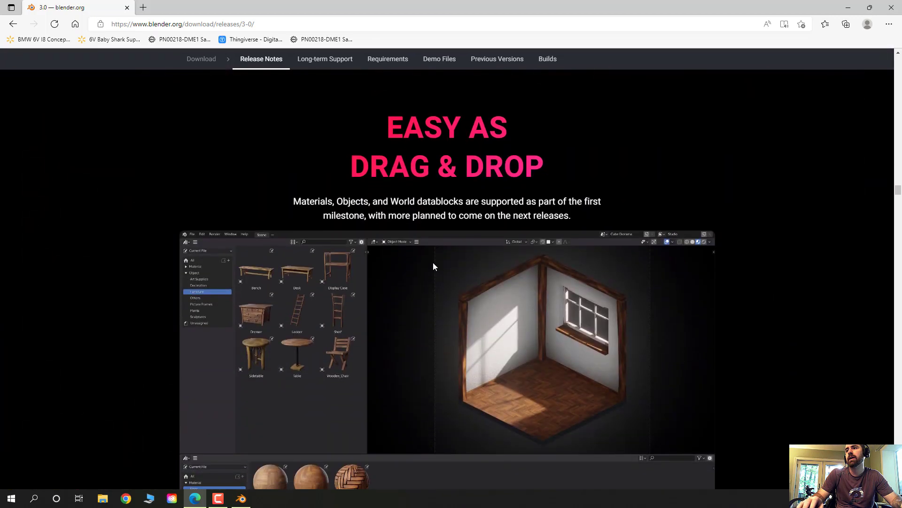
Step: Review the Asset Browser drag-and-drop section of the release notes and follow its link for the Cube Diorama .blend file
scroll(503, 395, down, 3)
scroll(552, 372, down, 4)
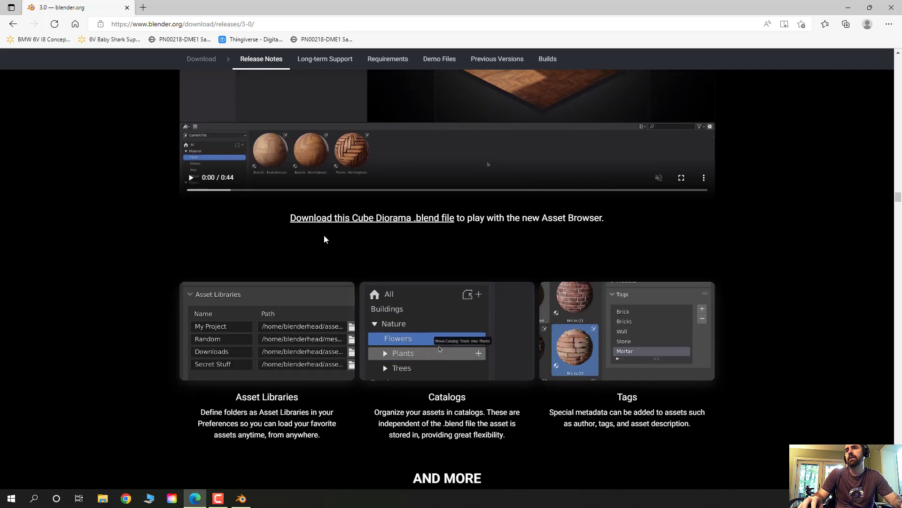
scroll(437, 263, up, 2)
scroll(449, 280, up, 3)
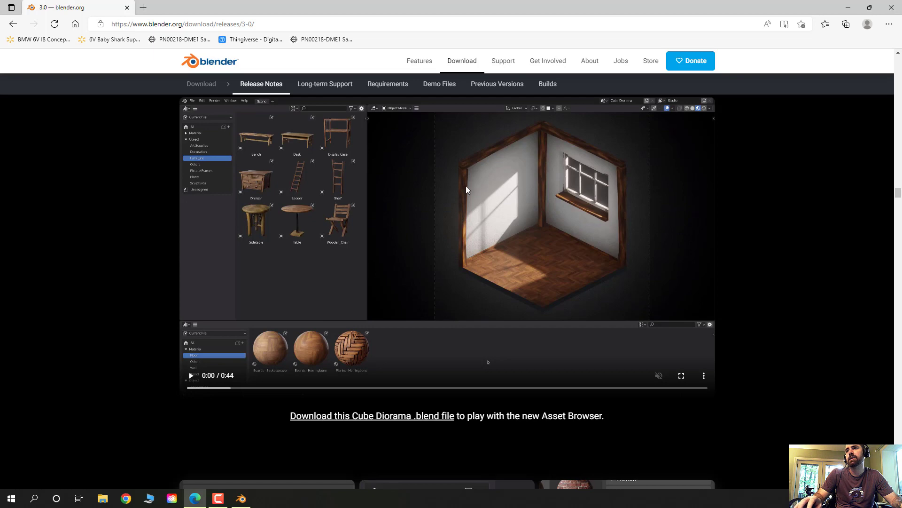
scroll(342, 229, up, 2)
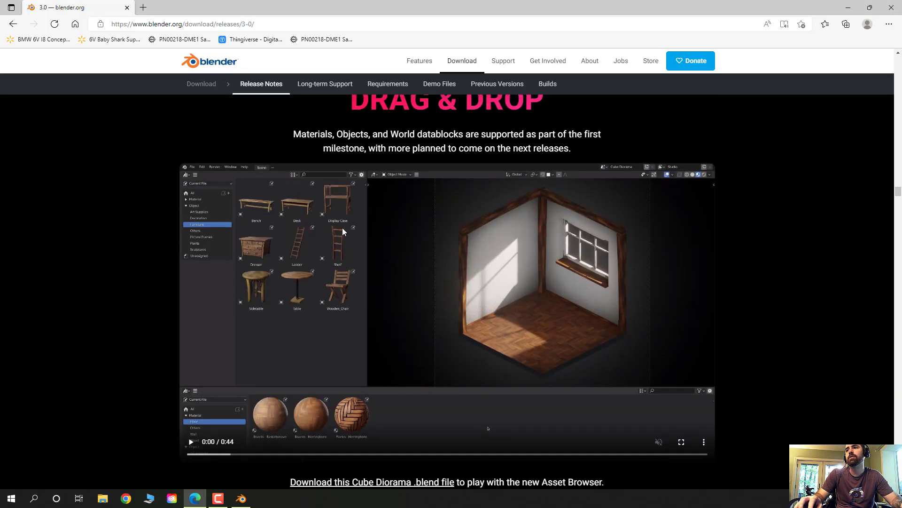
scroll(291, 251, down, 4)
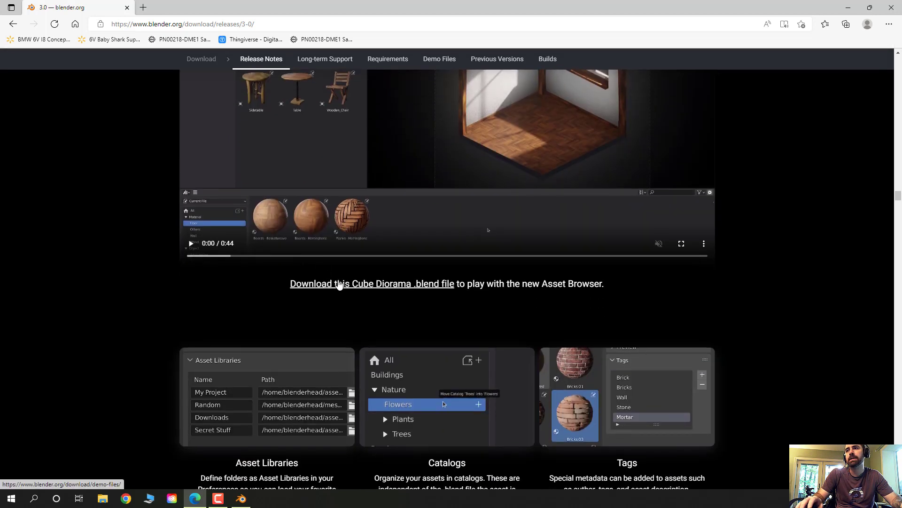
click(339, 283)
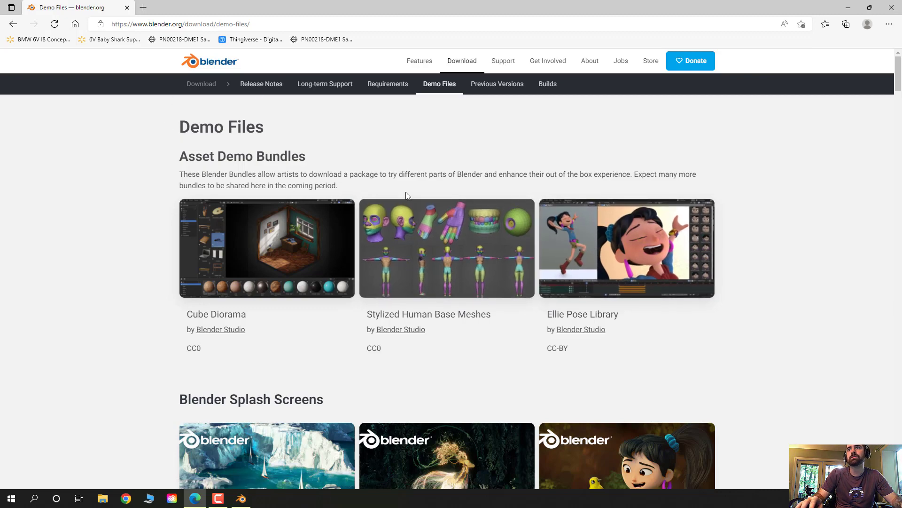
Step: Look over the Demo Files page and download the Cube Diorama asset demo bundle
scroll(427, 327, down, 5)
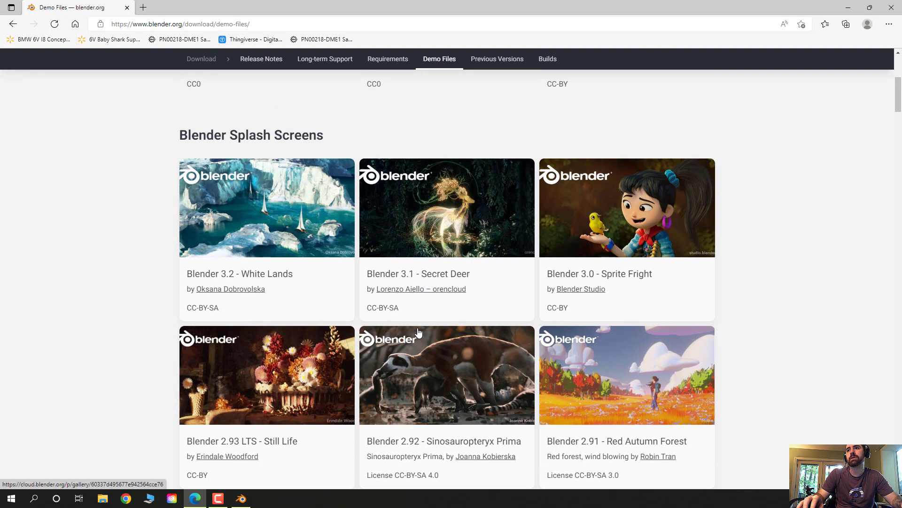
scroll(418, 332, up, 4)
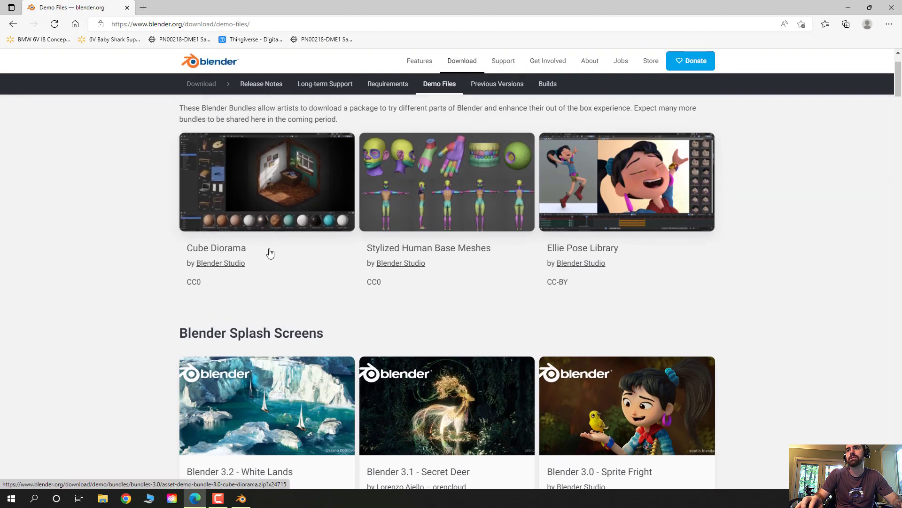
scroll(270, 254, up, 1)
click(298, 276)
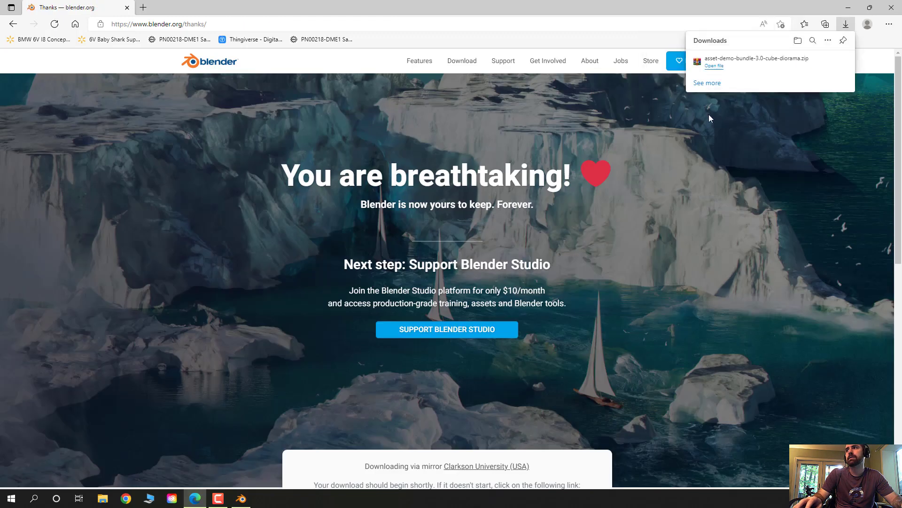
Step: Open the downloaded asset-demo-bundle-3.0-cube-diorama.zip and extract its cube_diorama folder to the desktop
click(721, 70)
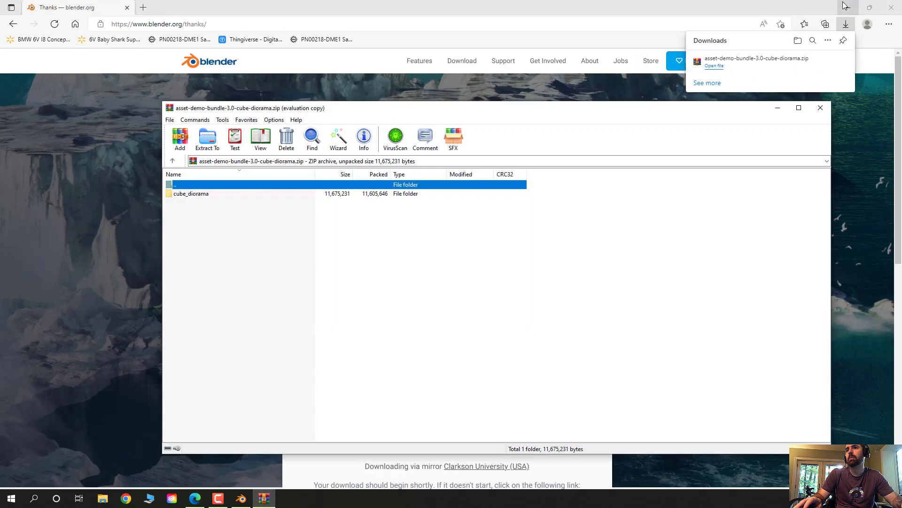
click(848, 7)
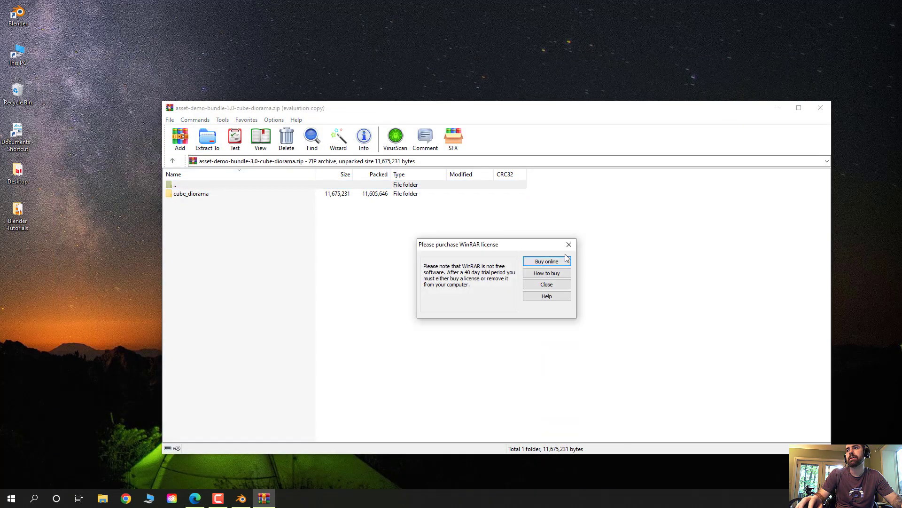
key(Escape)
click(191, 195)
drag(192, 196, 25, 252)
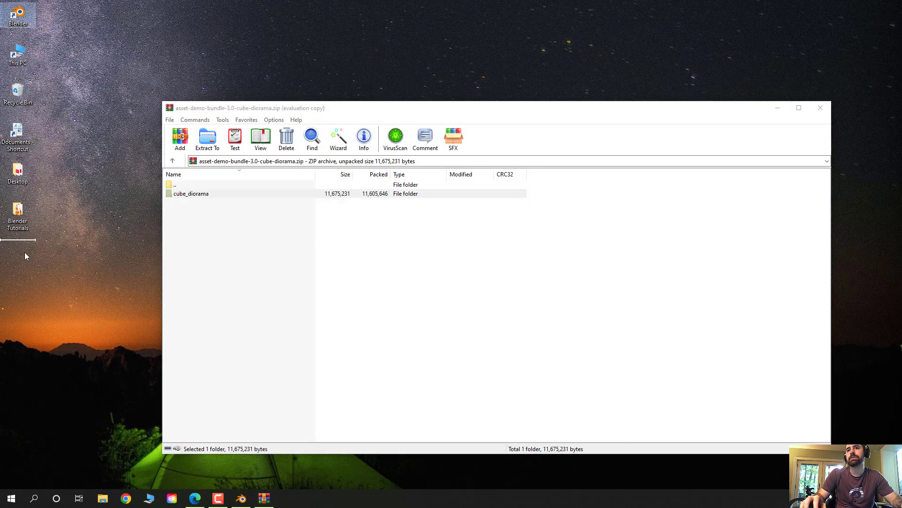
Step: Close the archive and open cube_diorama.blend from the extracted folder in Blender
double_click(27, 255)
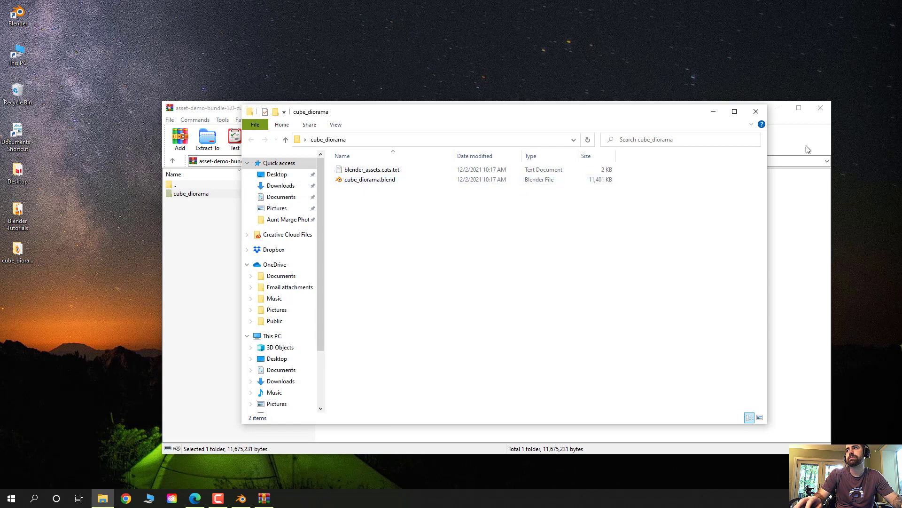
click(829, 109)
click(376, 181)
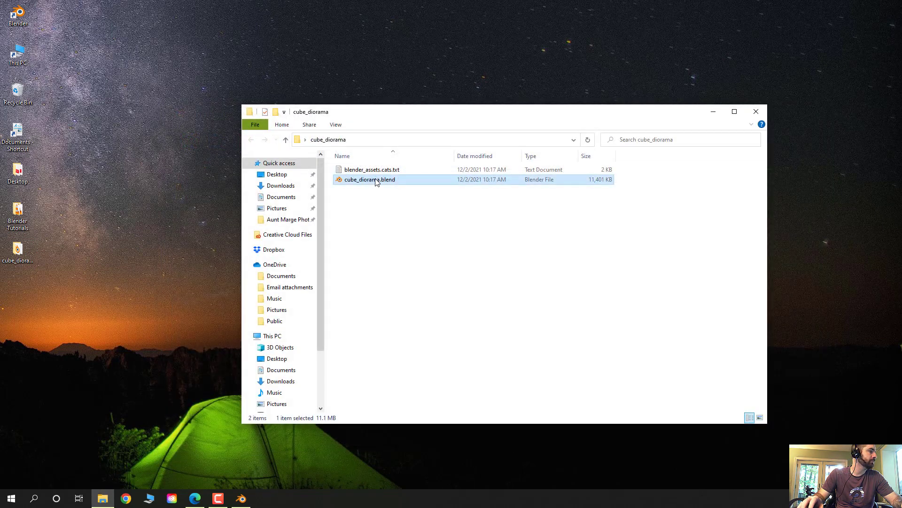
double_click(376, 181)
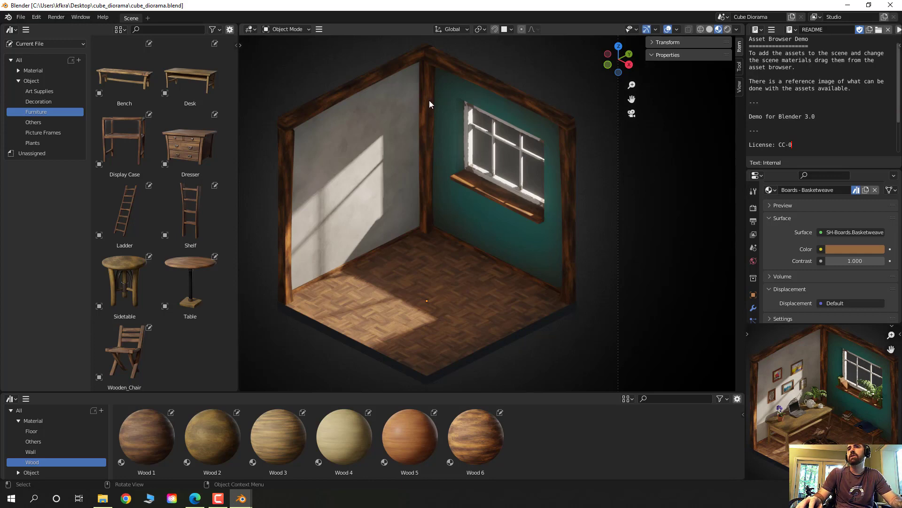
Step: Examine the empty diorama room from several angles and distances, including its walls, window and floor
middle_drag(408, 188, 447, 193)
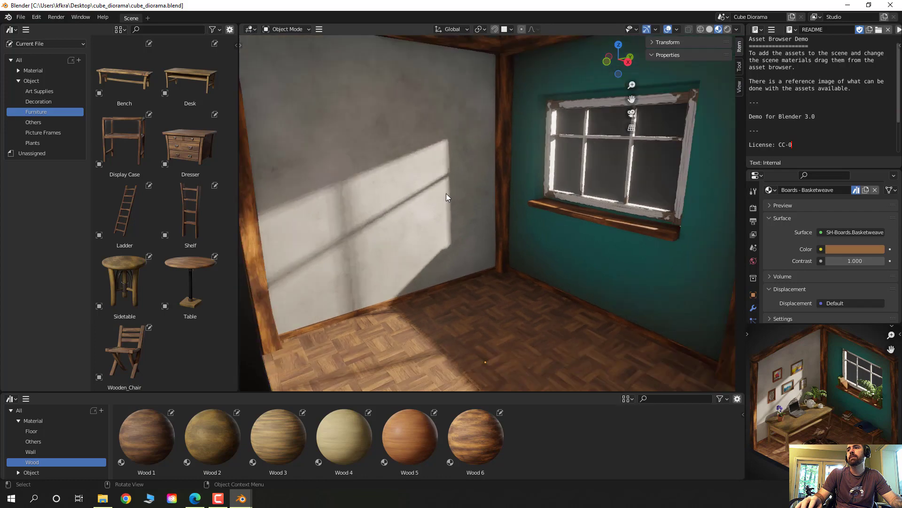
scroll(446, 193, down, 5)
scroll(461, 204, up, 4)
scroll(459, 206, down, 5)
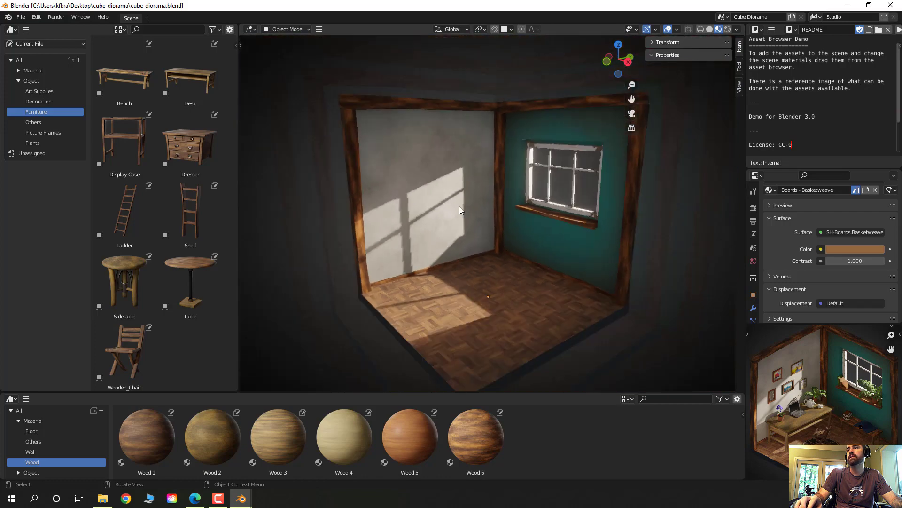
scroll(458, 206, up, 4)
scroll(457, 206, down, 4)
scroll(455, 207, up, 4)
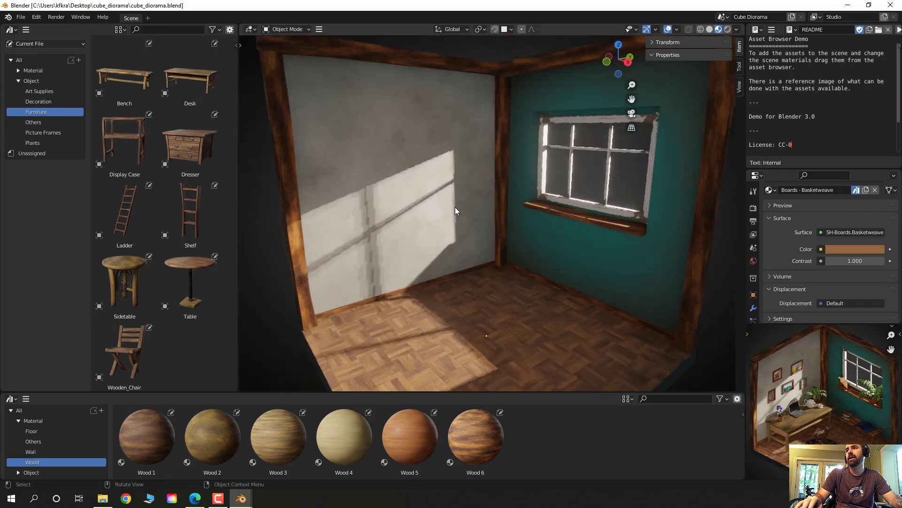
mouse_move(455, 207)
middle_down()
mouse_move(476, 230)
mouse_move(467, 255)
mouse_move(462, 219)
middle_up()
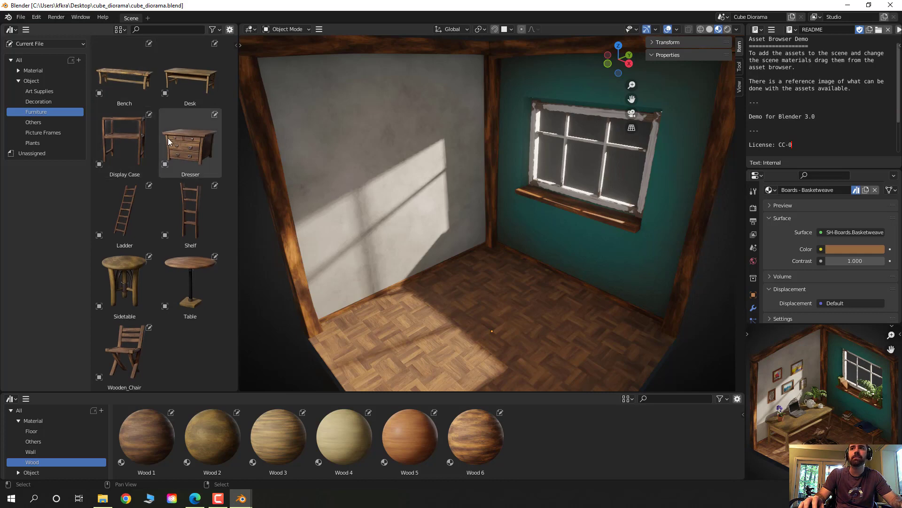
Step: Add the Dresser furniture asset beside the white wall and rotate it -90° about the global Y axis
drag(185, 141, 408, 264)
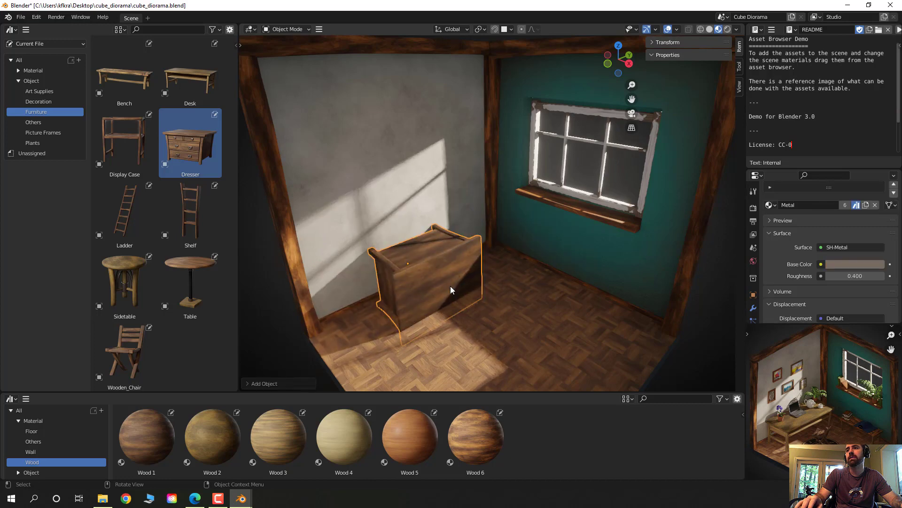
middle_drag(450, 286, 396, 310)
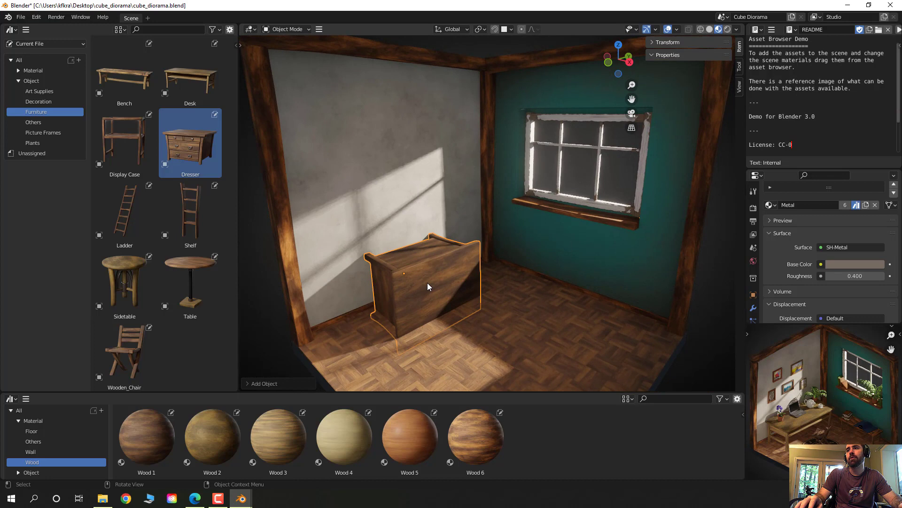
key(r)
key(y)
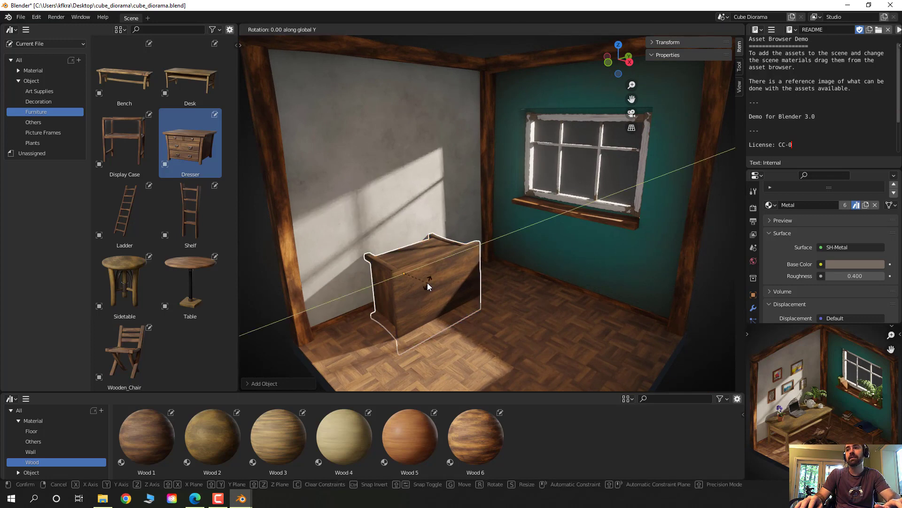
text(90)
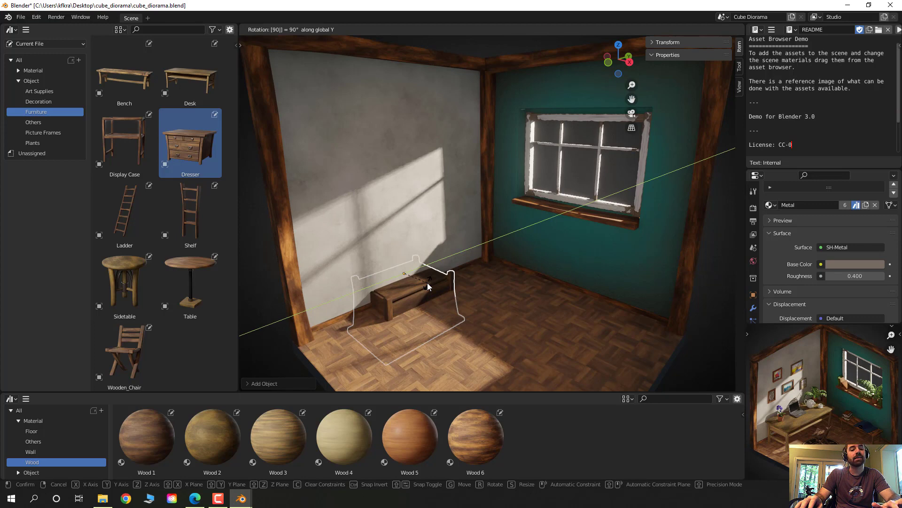
key(minus)
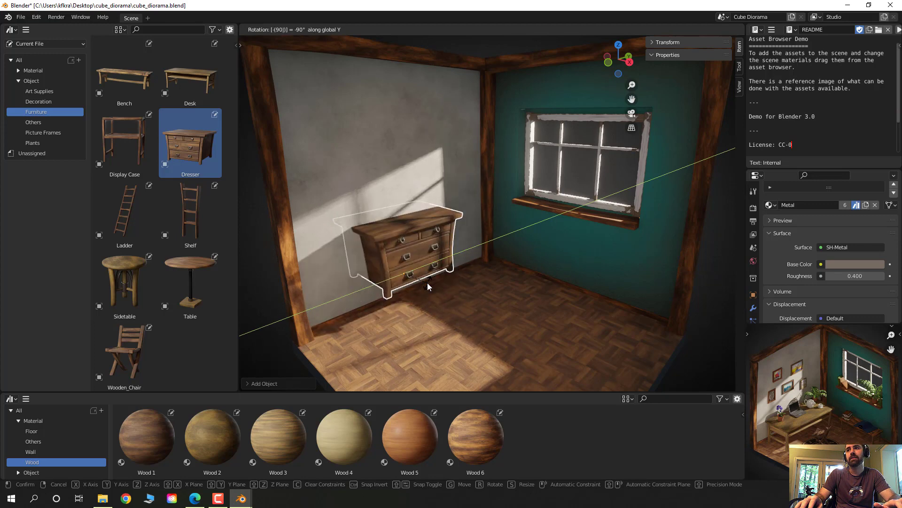
key(Return)
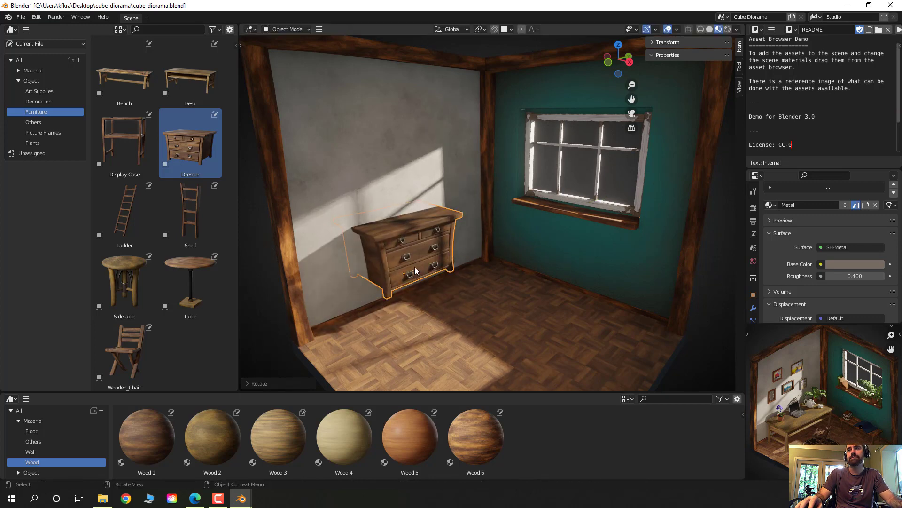
Step: Move the dresser along X out of the white wall and lower it along Z by about 0.2 m onto the floor
key(g)
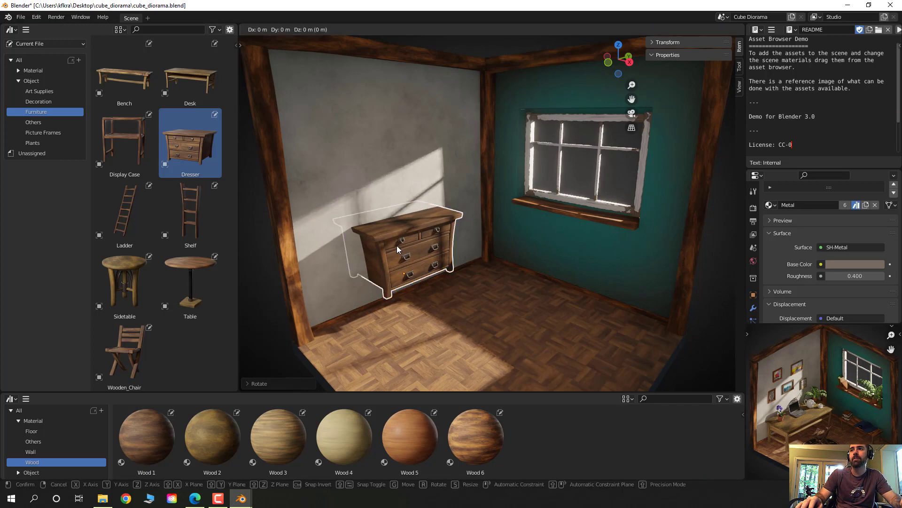
key(x)
click(423, 258)
middle_drag(423, 257, 442, 256)
key(g)
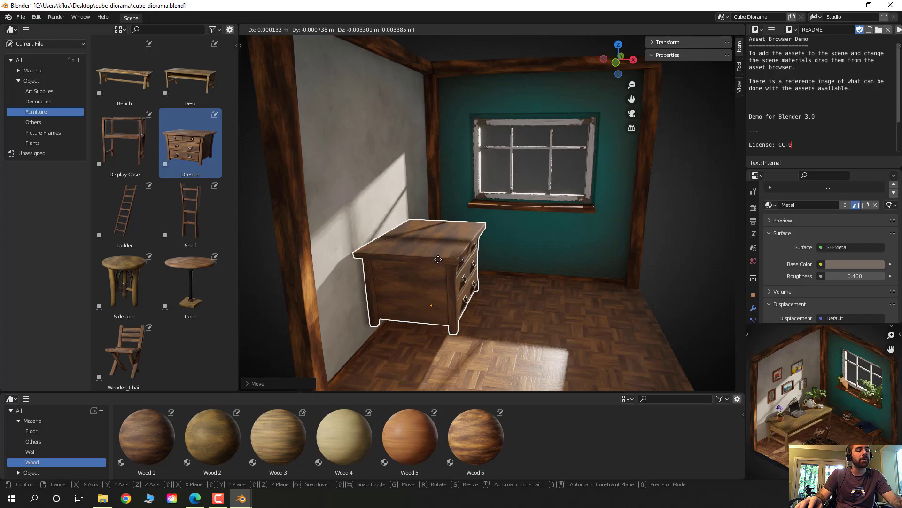
key(z)
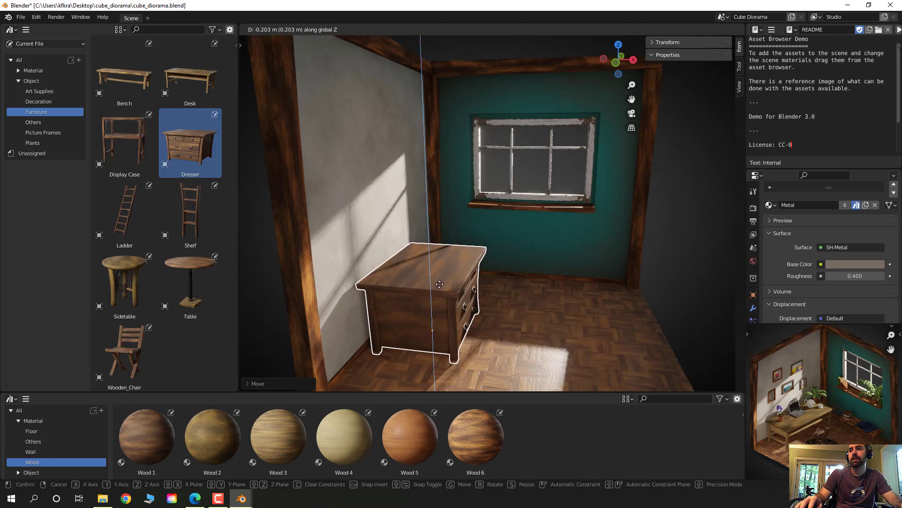
click(440, 282)
middle_drag(440, 283, 408, 290)
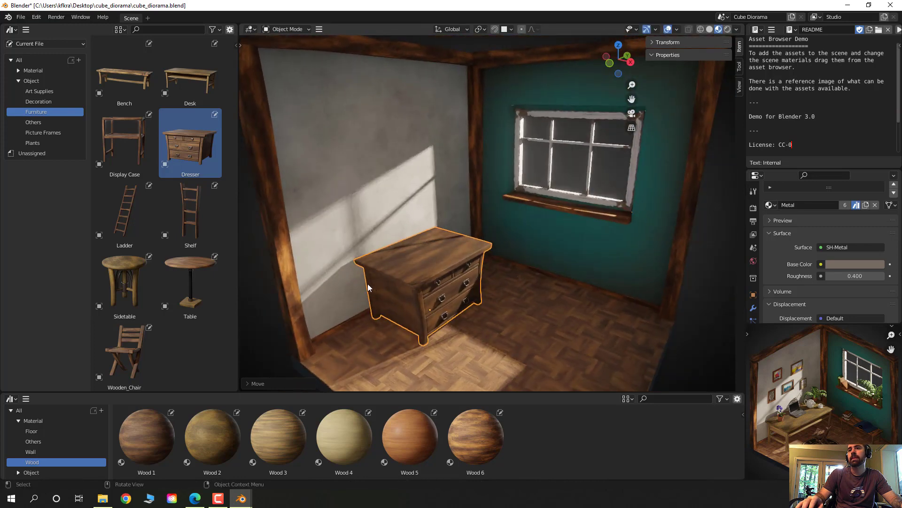
Step: Add the Desk furniture asset on the floor below the window and check its placement up close
scroll(367, 283, down, 1)
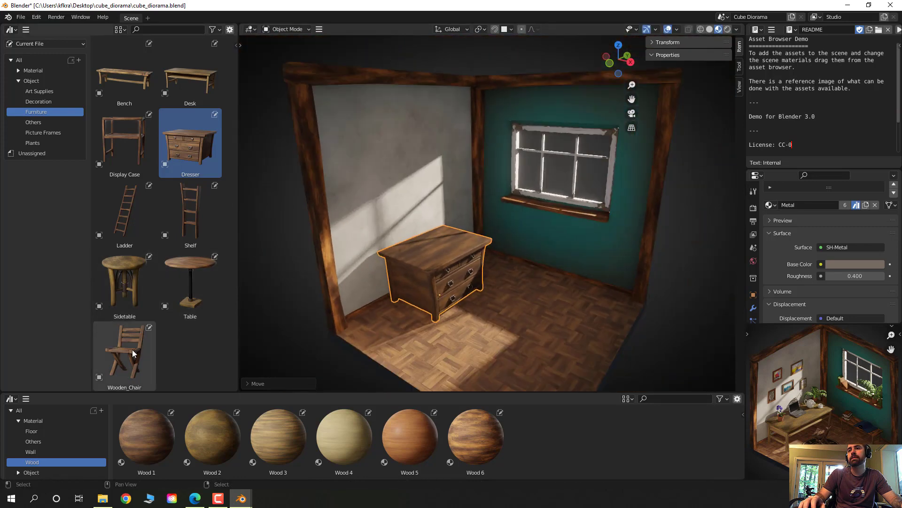
drag(178, 83, 562, 281)
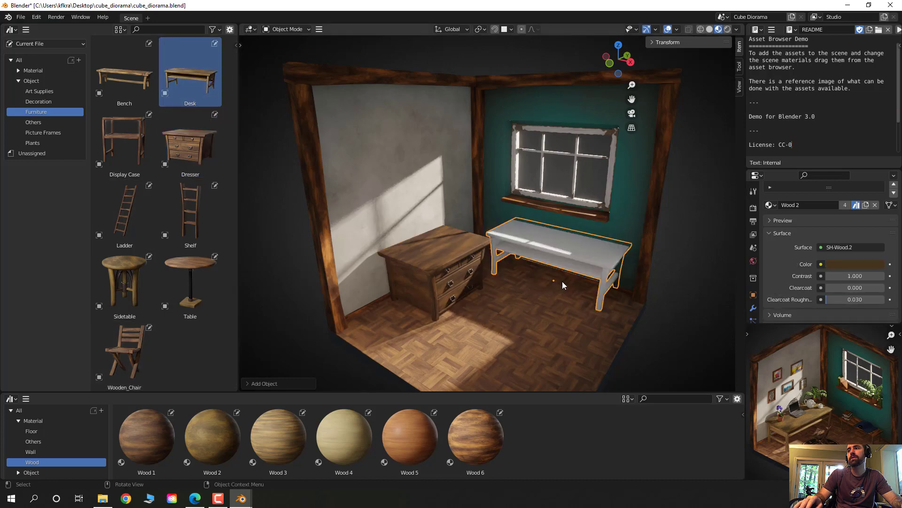
middle_drag(562, 281, 574, 299)
scroll(575, 300, up, 2)
scroll(564, 282, up, 2)
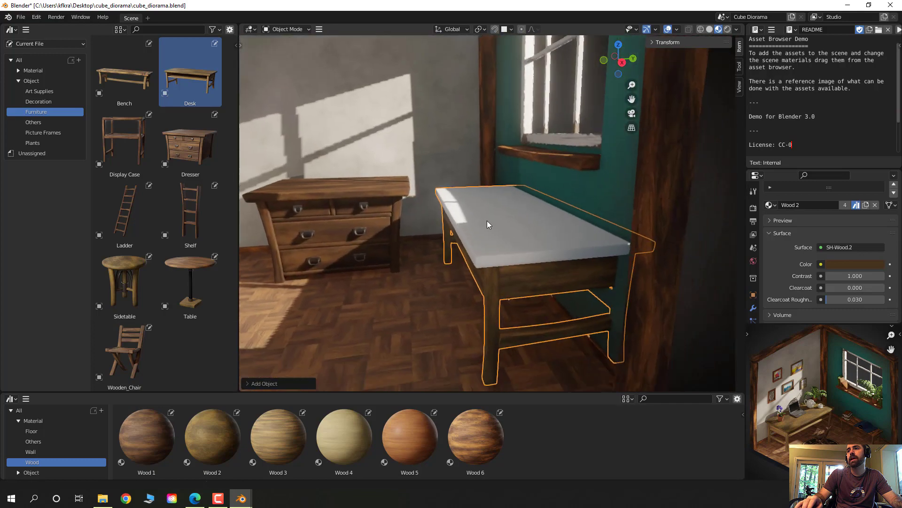
scroll(487, 220, up, 1)
scroll(504, 254, up, 1)
Step: Move the desk along the global Y axis, slightly away from the teal window wall
middle_drag(476, 257, 520, 251)
scroll(525, 272, down, 3)
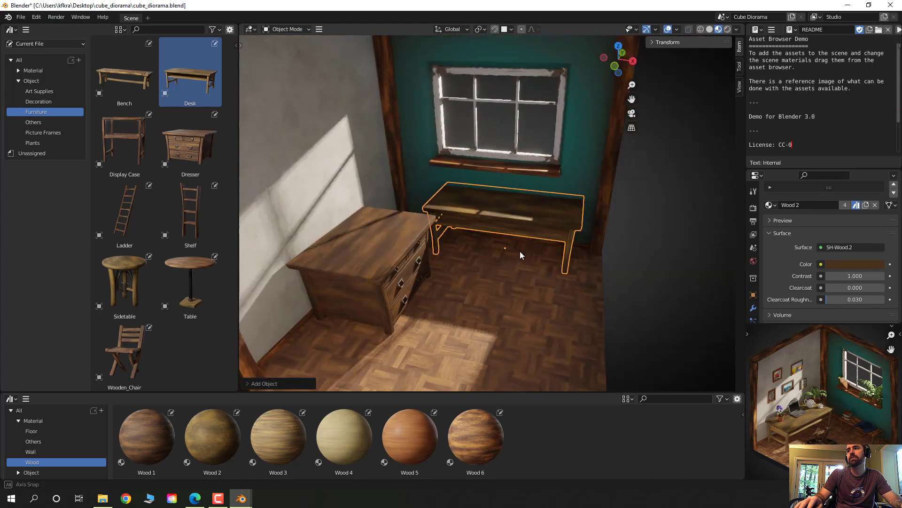
key(g)
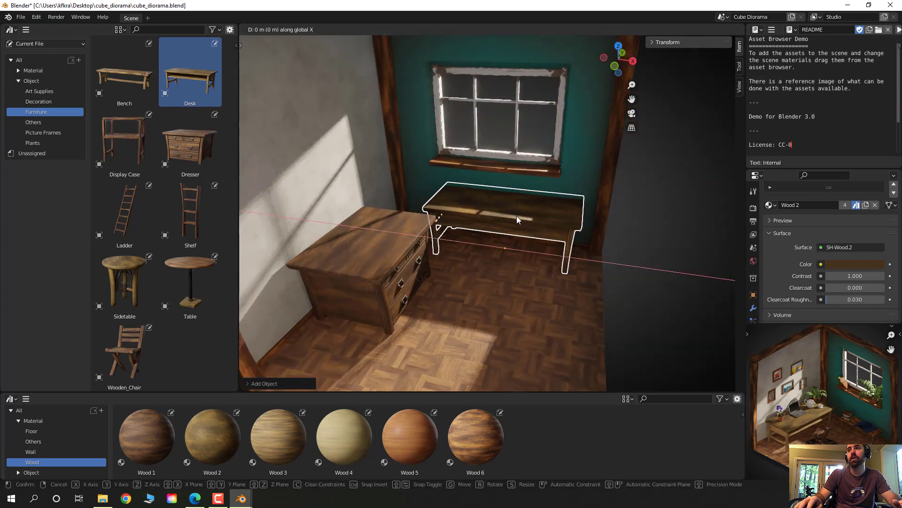
key(y)
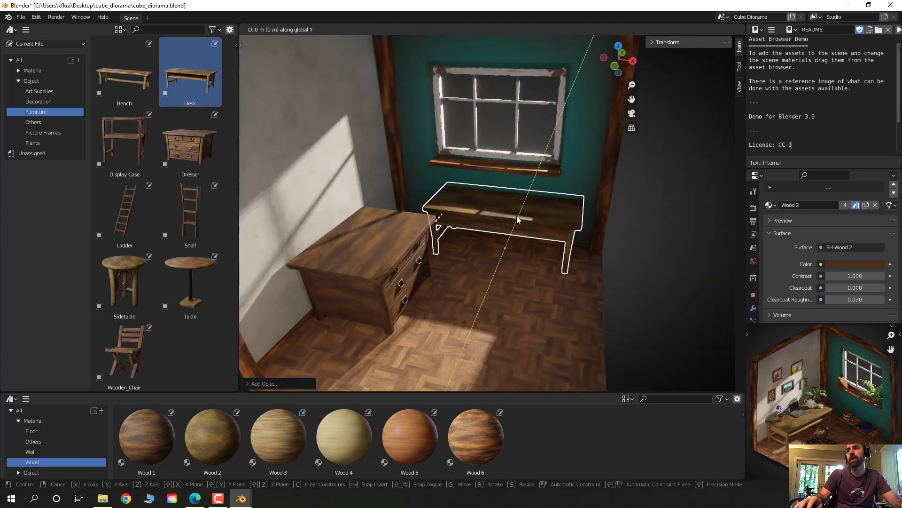
click(545, 224)
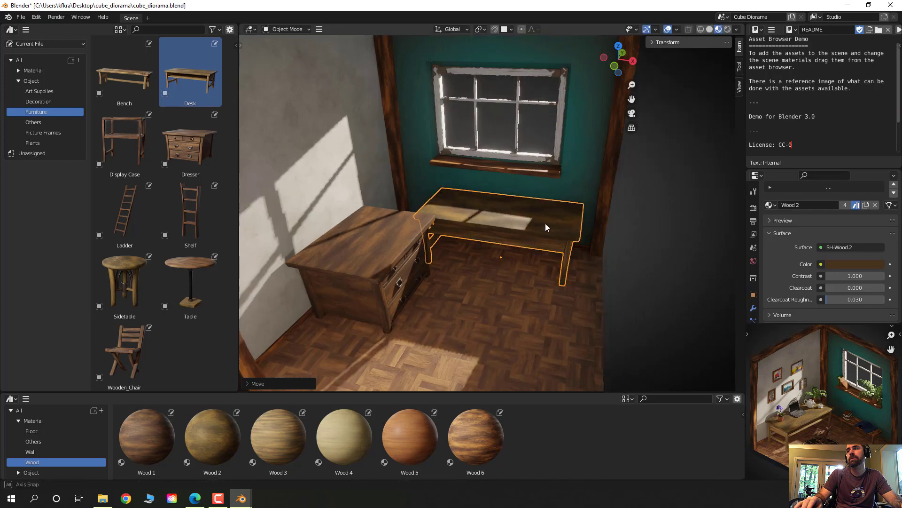
Step: Move the desk along the global X axis, slightly away from the dresser
middle_drag(546, 224, 505, 220)
key(g)
key(x)
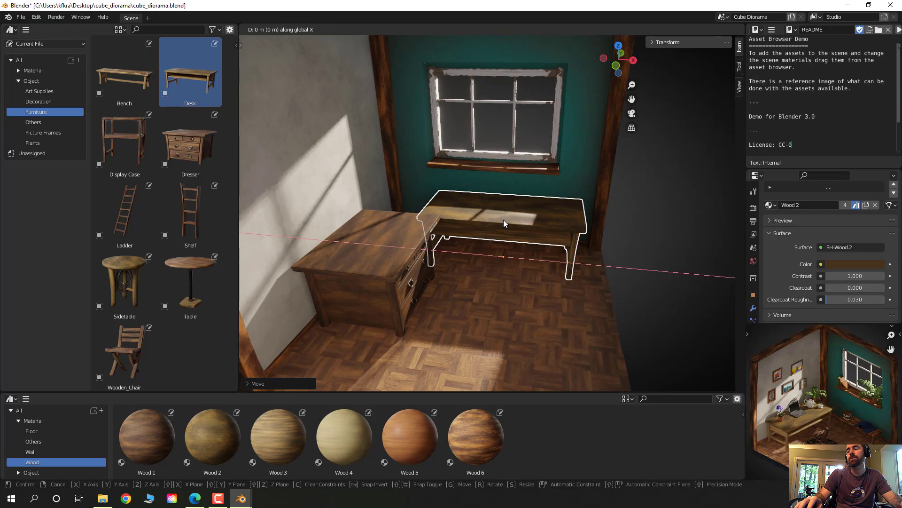
click(511, 219)
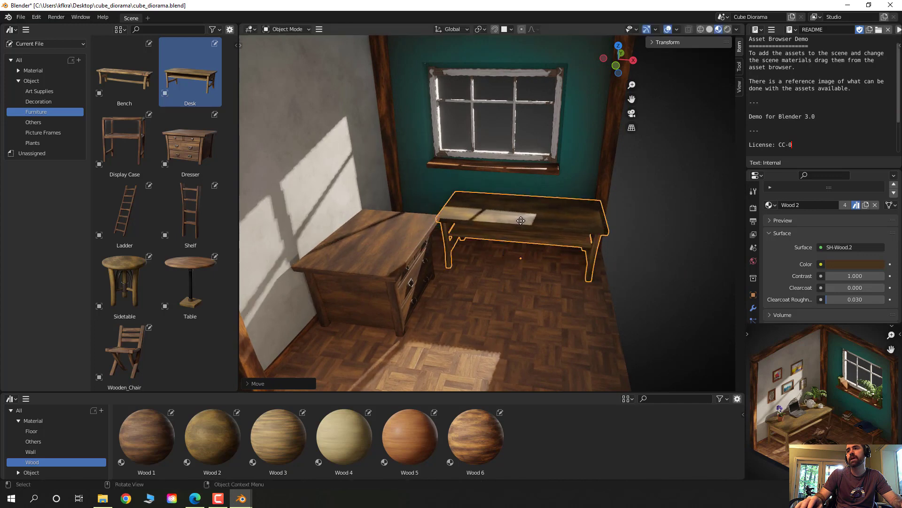
Step: Scale the dresser down uniformly to about 0.714
middle_drag(510, 219, 332, 246)
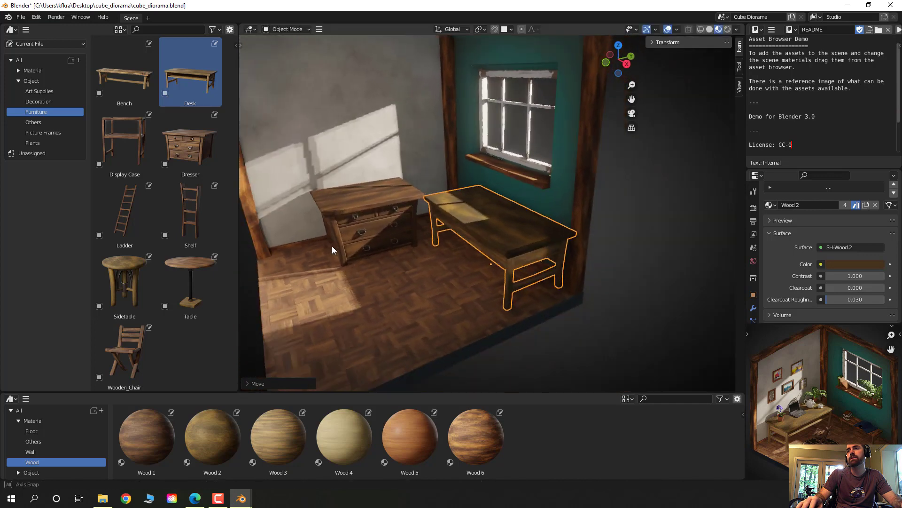
click(384, 212)
key(s)
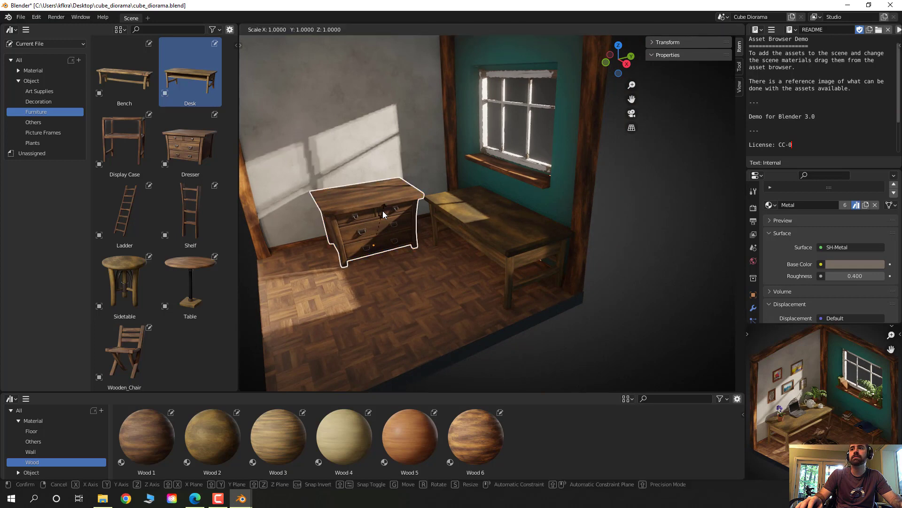
click(374, 219)
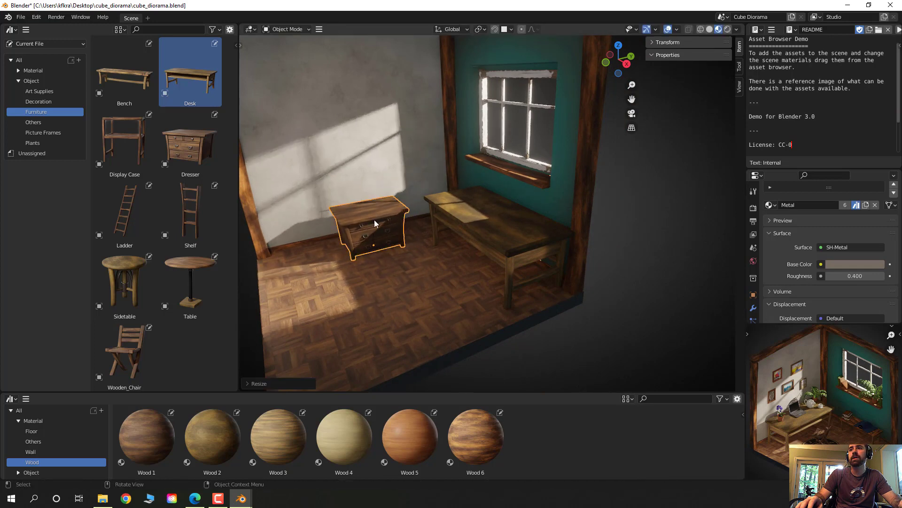
Step: Move the dresser along the global Y axis, away from the desk and into the sunlit part of the white wall
key(g)
key(x)
key(z)
key(y)
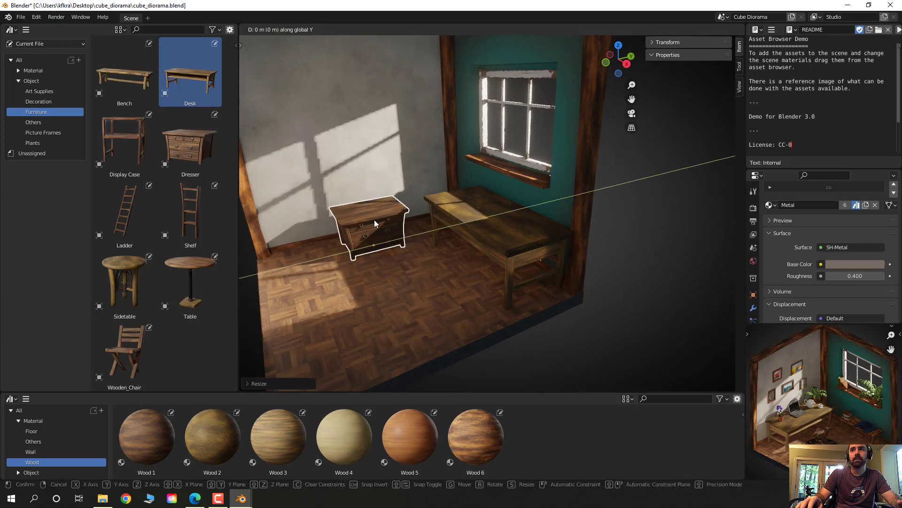
click(331, 228)
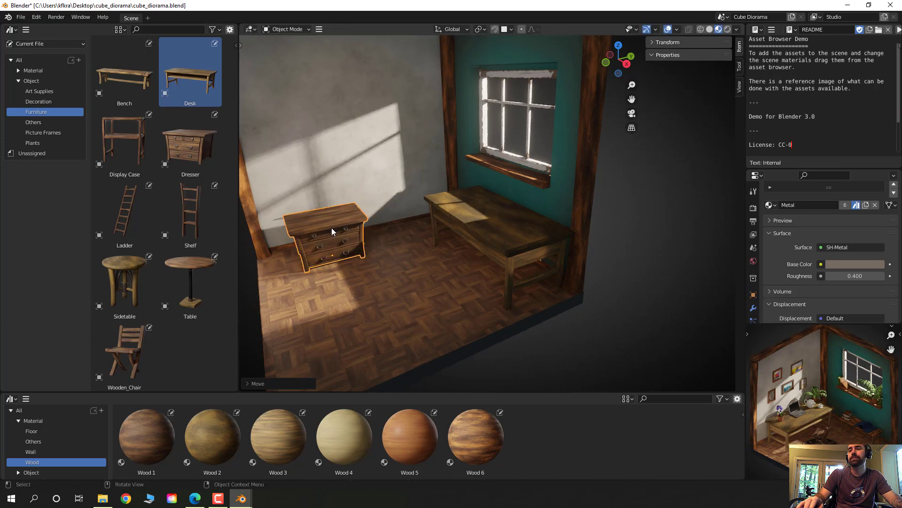
middle_drag(332, 228, 363, 226)
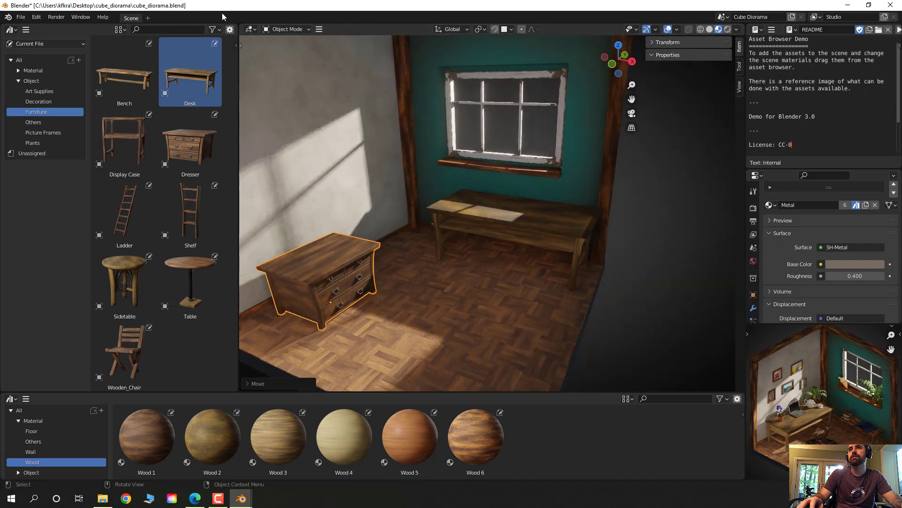
Step: Add the general Layout workspace to the file
click(148, 19)
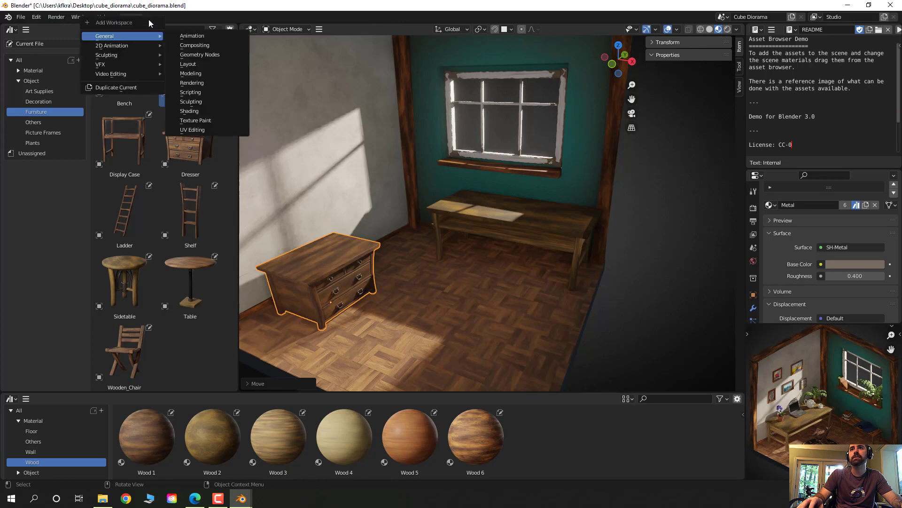
mouse_move(114, 33)
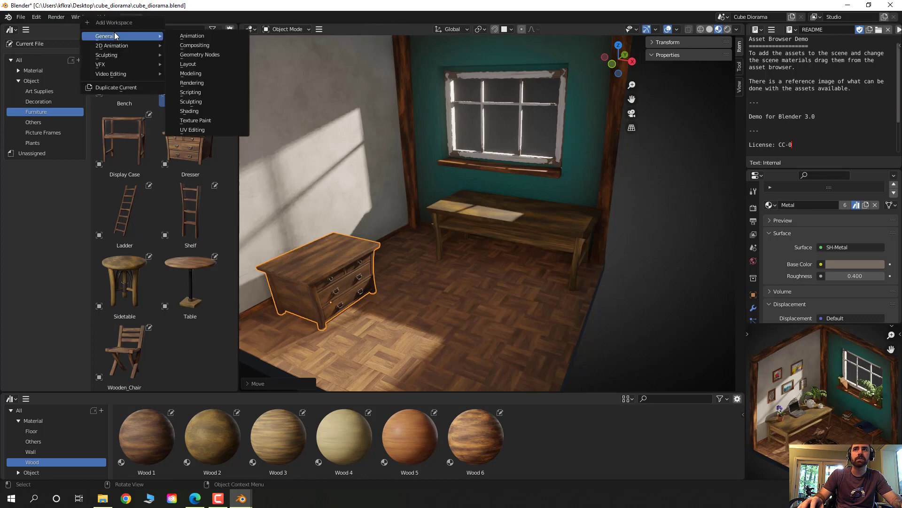
click(214, 65)
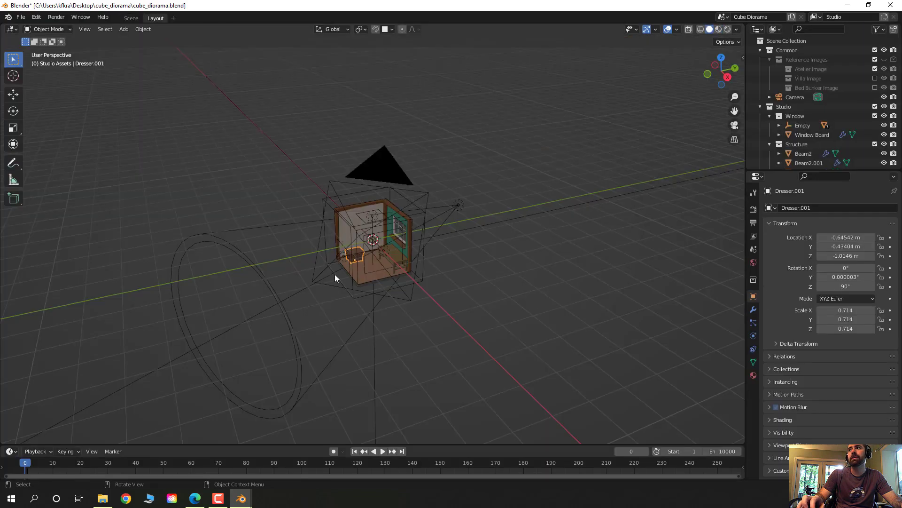
Step: View the room through the scene camera and switch the viewport to Material Preview shading
scroll(298, 292, up, 8)
scroll(317, 289, down, 5)
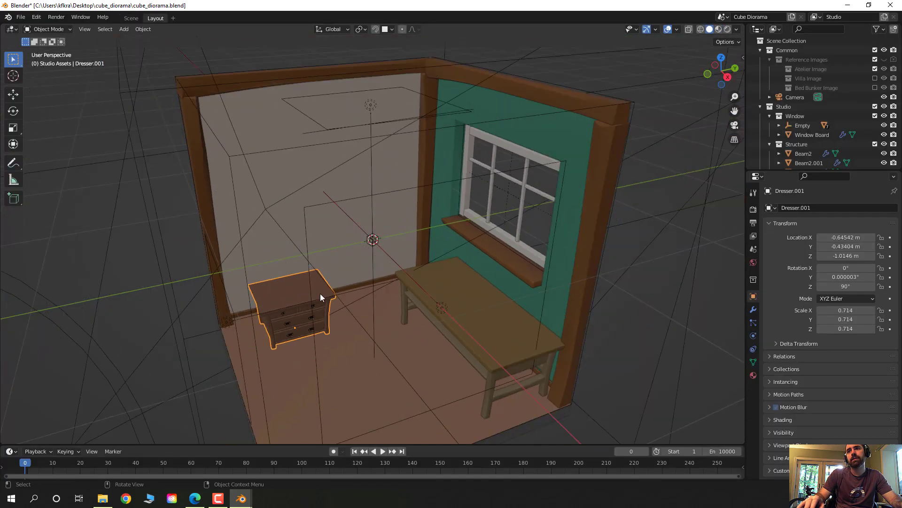
middle_drag(321, 293, 452, 224)
scroll(265, 272, down, 4)
scroll(312, 260, down, 4)
scroll(399, 246, up, 5)
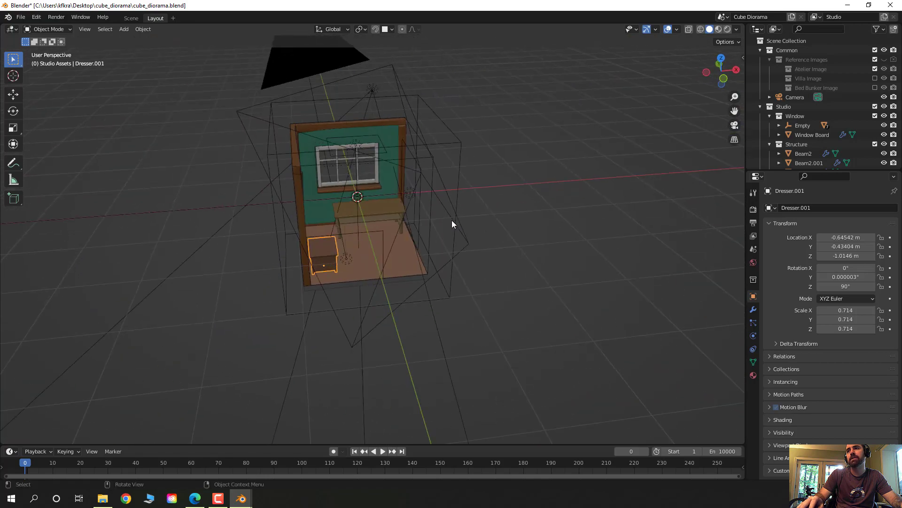
key(KP_0)
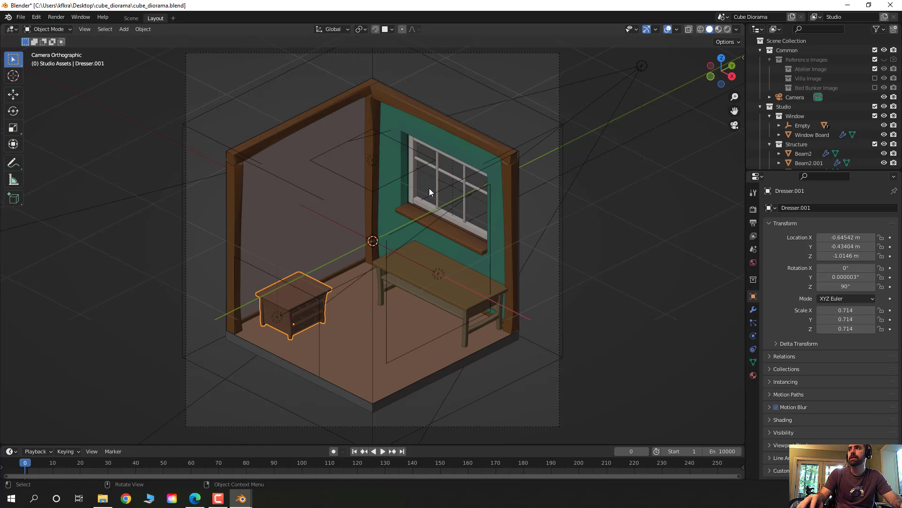
click(721, 30)
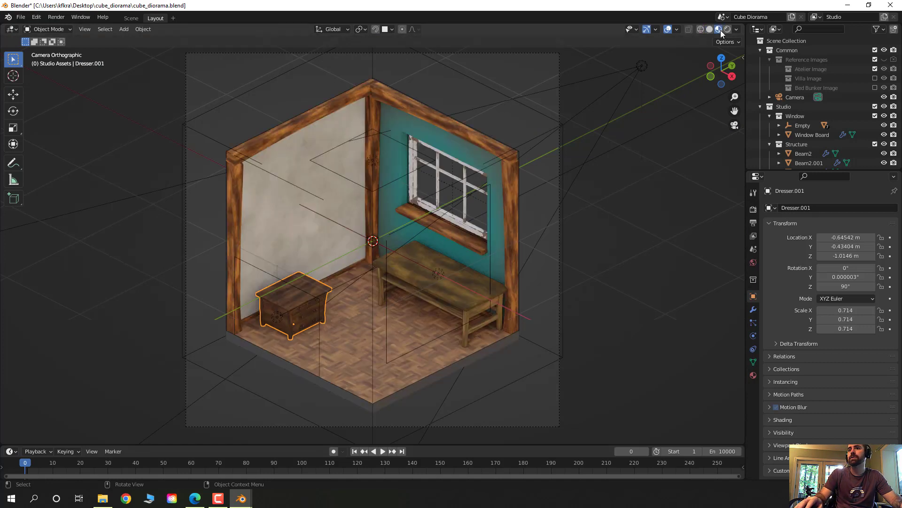
Step: Open the render settings, render the room with Cycles, examine the dresser and desk in the image, and close the render window
click(753, 209)
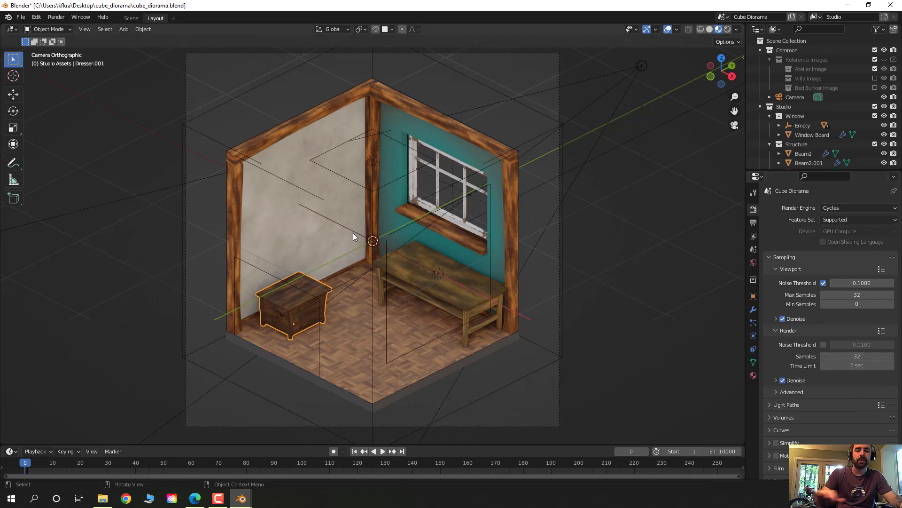
key(F12)
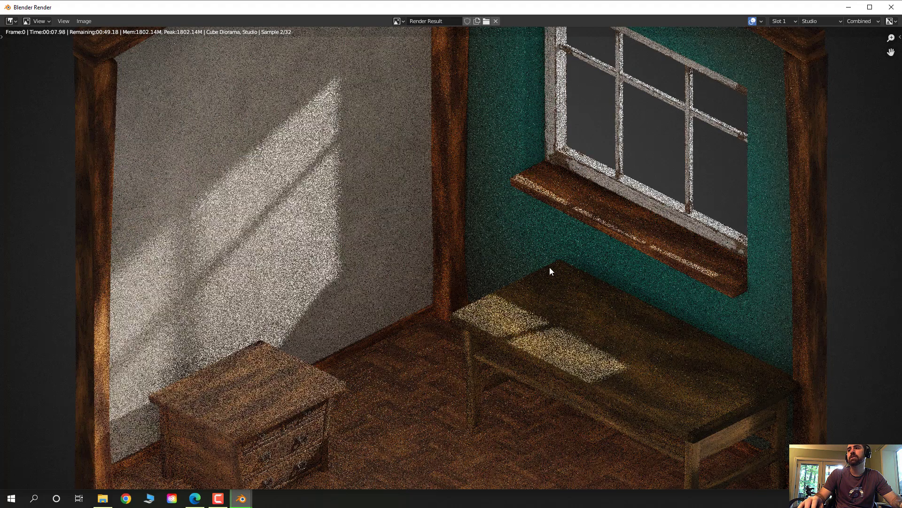
key(Home)
scroll(548, 272, down, 2)
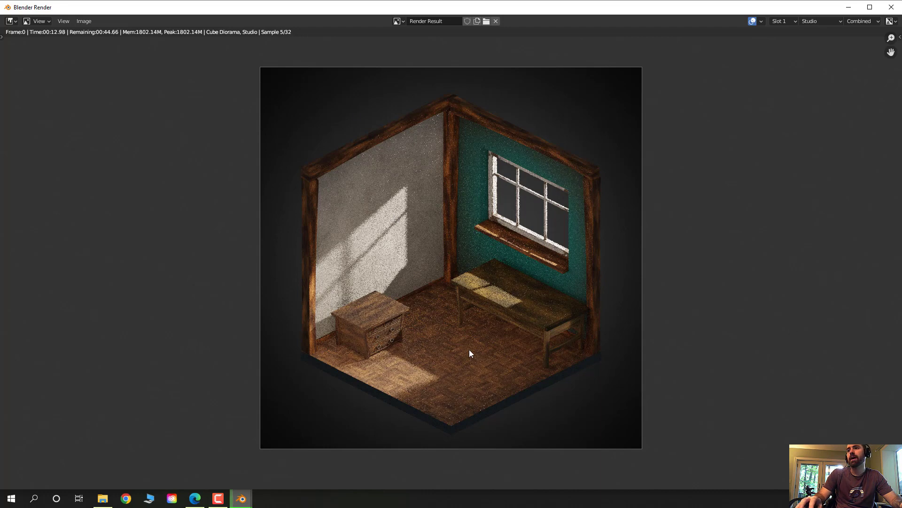
scroll(514, 390, up, 2)
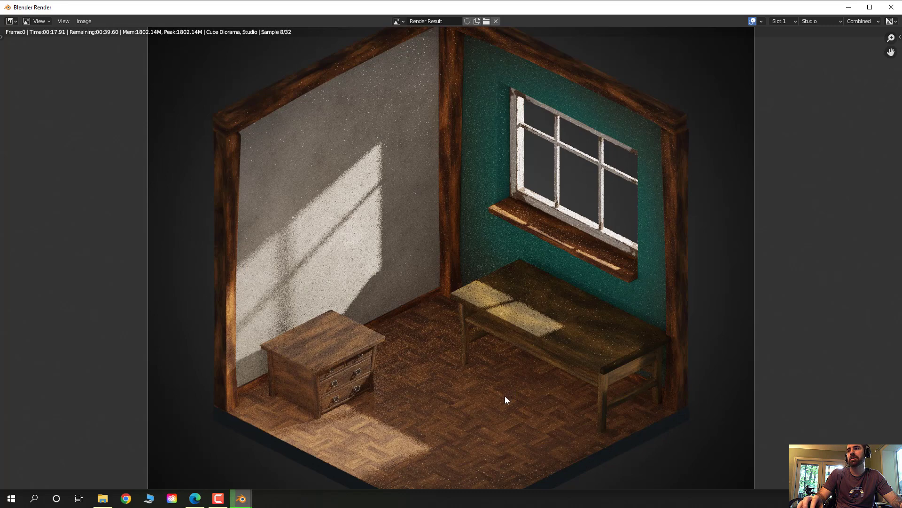
scroll(505, 396, up, 1)
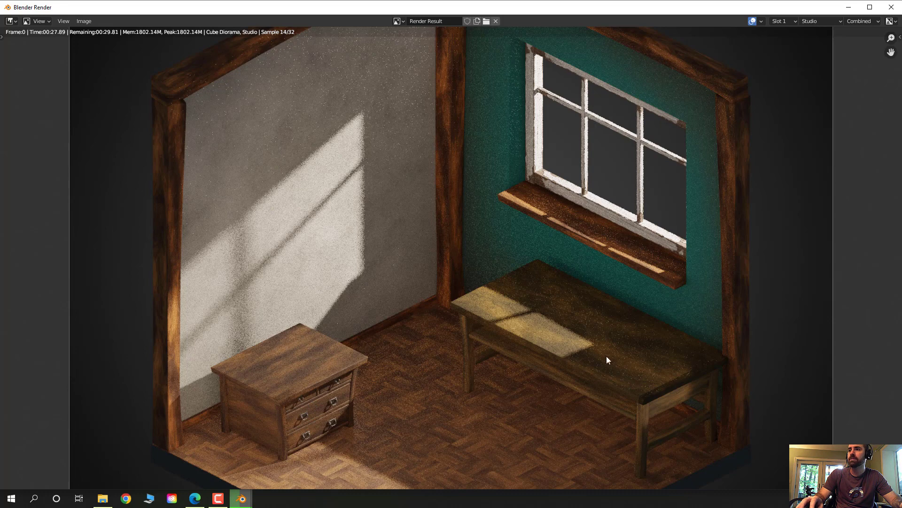
scroll(533, 362, down, 2)
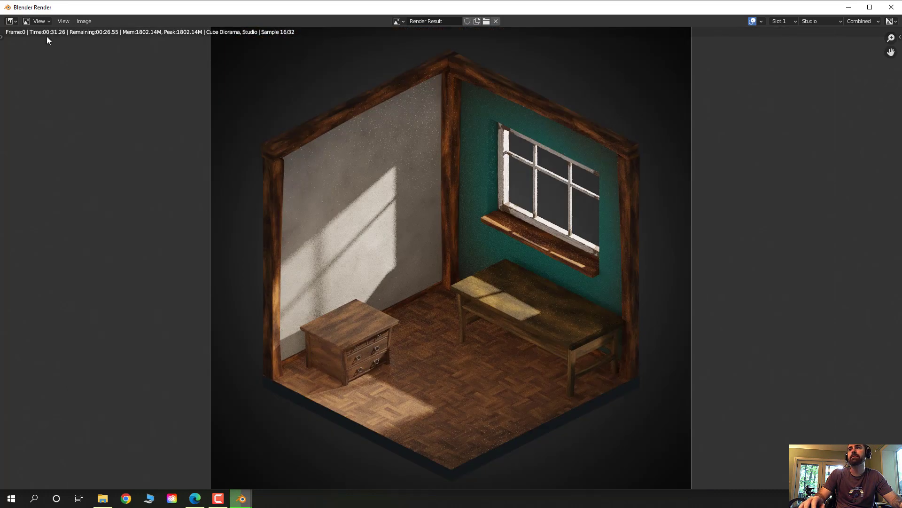
scroll(550, 268, down, 1)
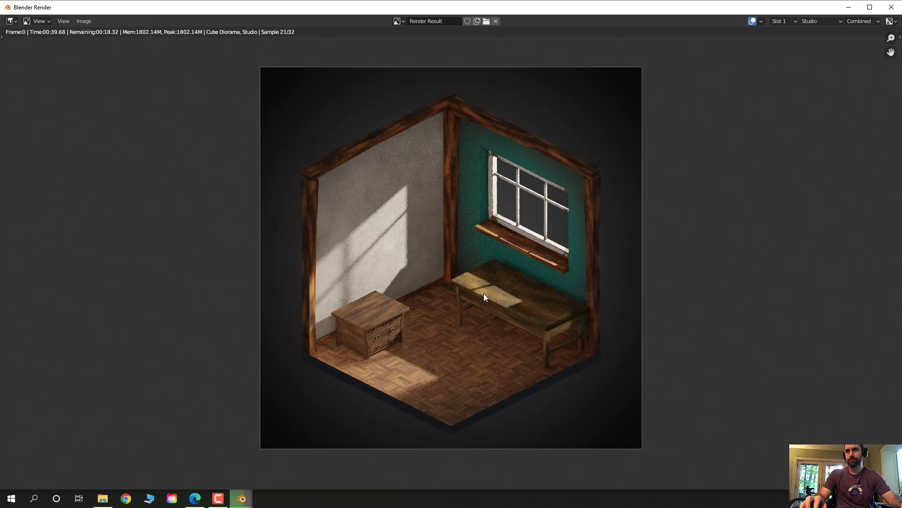
scroll(484, 296, up, 2)
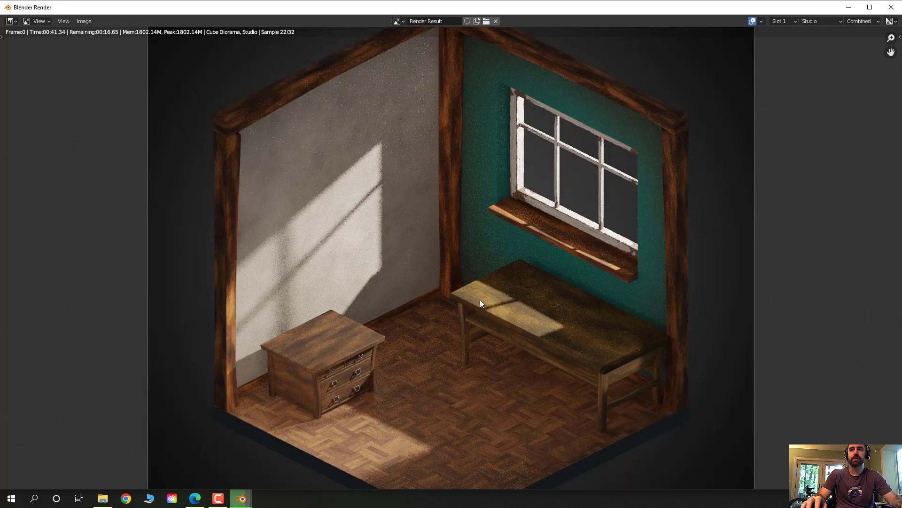
click(892, 7)
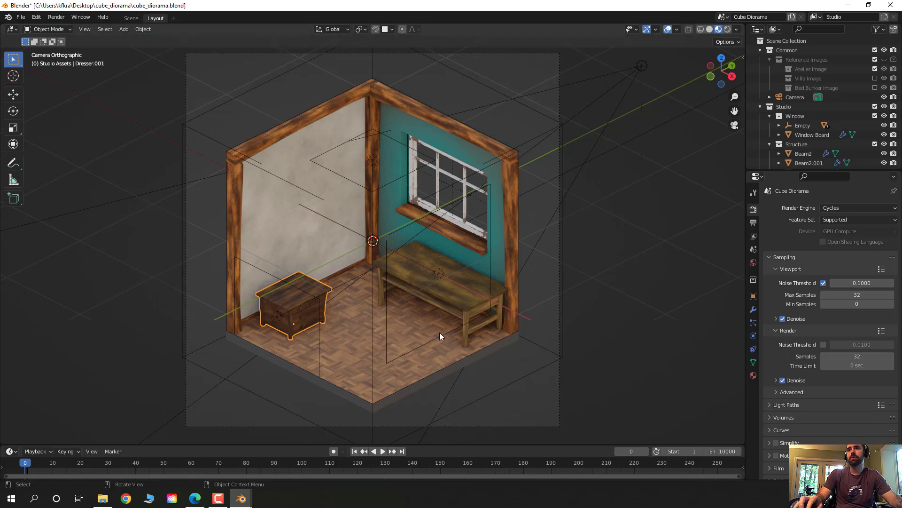
Step: Select the desk and add the general Shading workspace to show its material nodes
scroll(430, 326, up, 5)
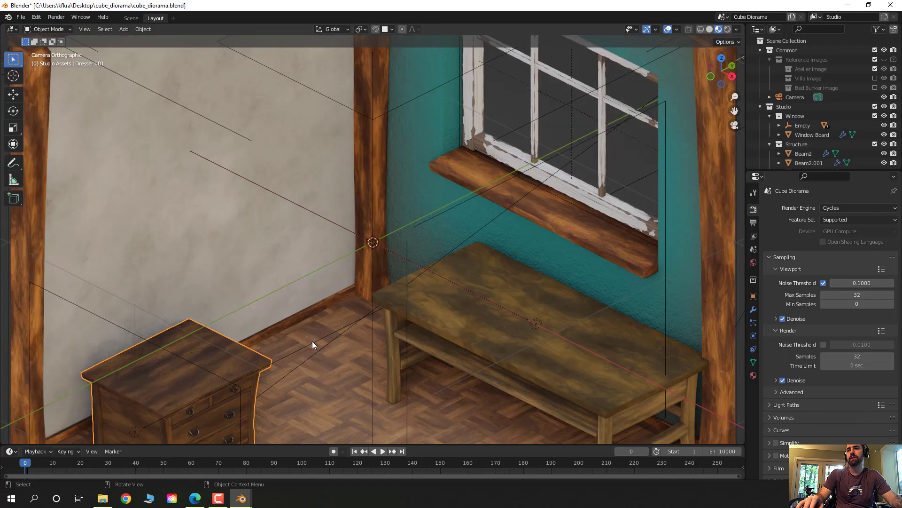
middle_drag(312, 341, 404, 318)
click(469, 202)
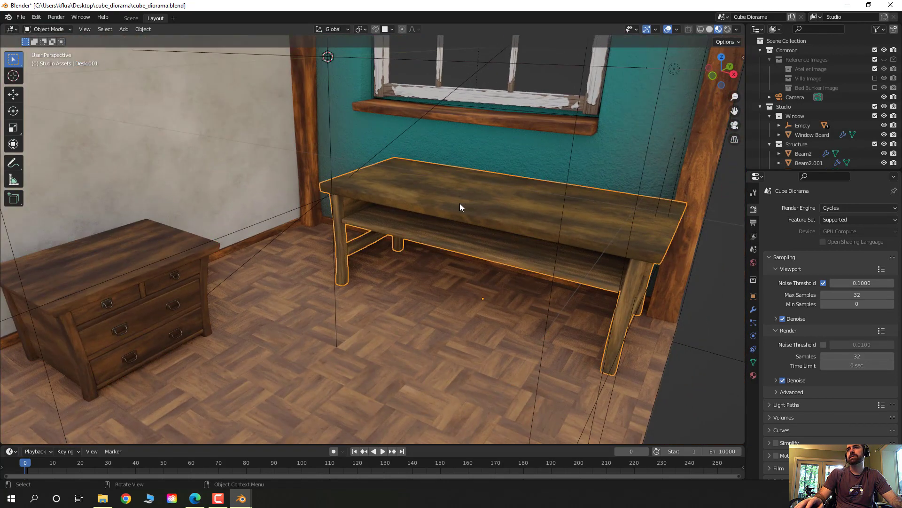
click(175, 19)
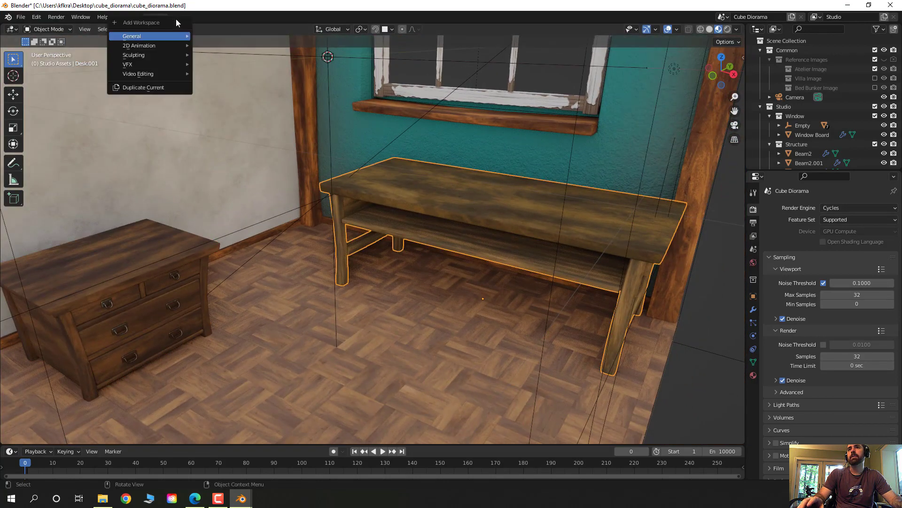
mouse_move(171, 38)
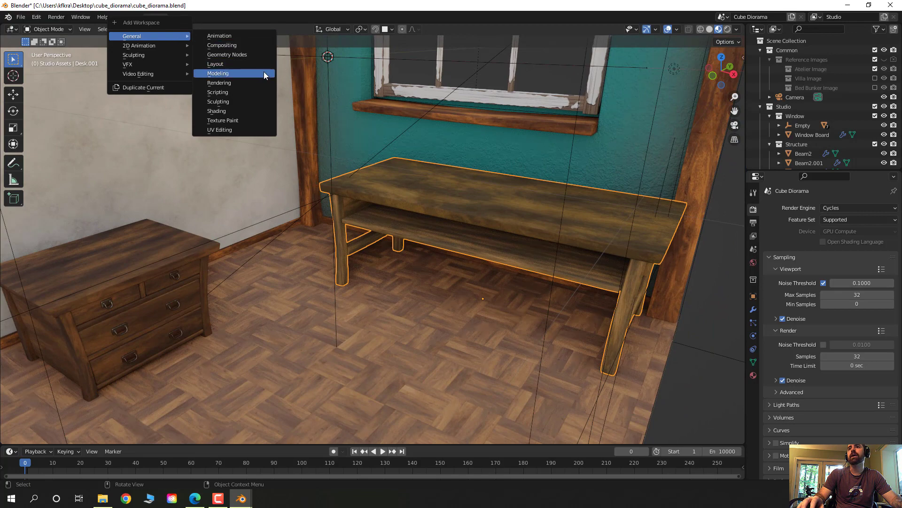
click(254, 110)
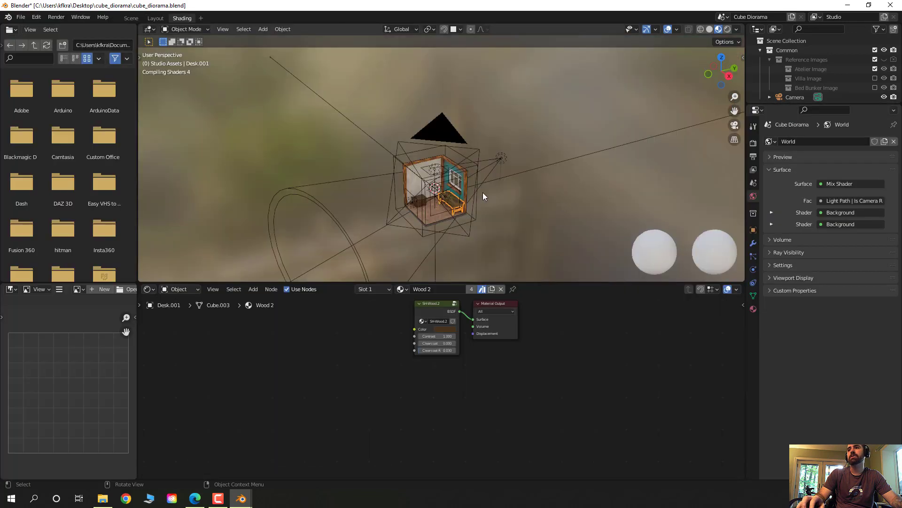
Step: Set the contrast to 2.000 and the clearcoat to about 0.908 on the desk's SH-Wood.2 node
scroll(432, 240, up, 3)
middle_drag(483, 227, 425, 170)
scroll(365, 149, up, 6)
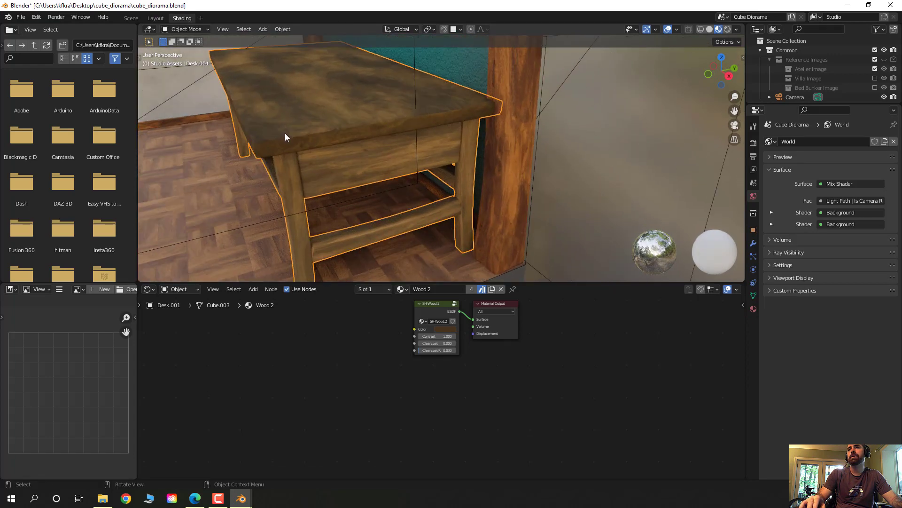
middle_drag(553, 207, 435, 157)
scroll(435, 157, up, 3)
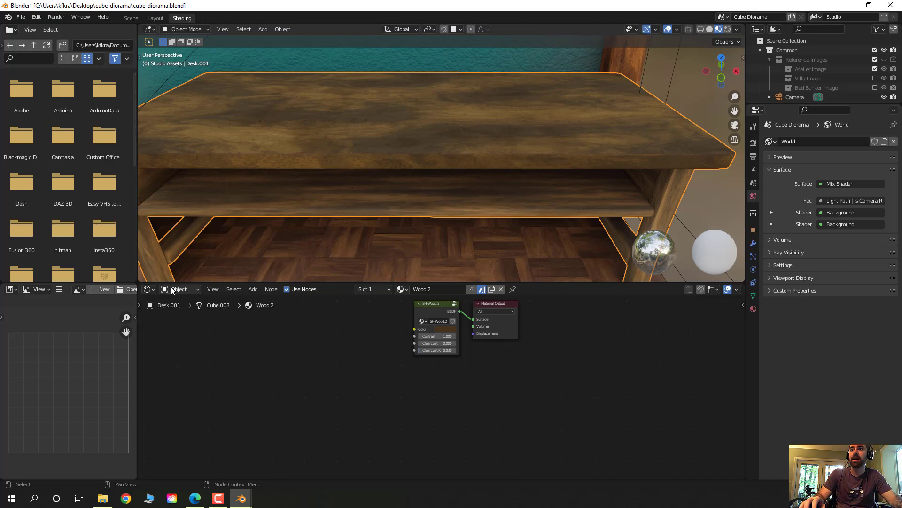
scroll(480, 379, up, 4)
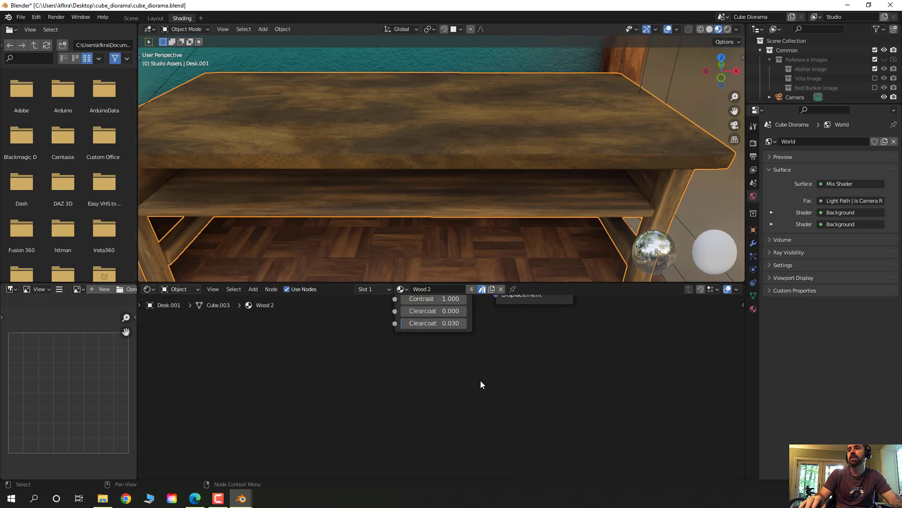
middle_drag(507, 326, 496, 461)
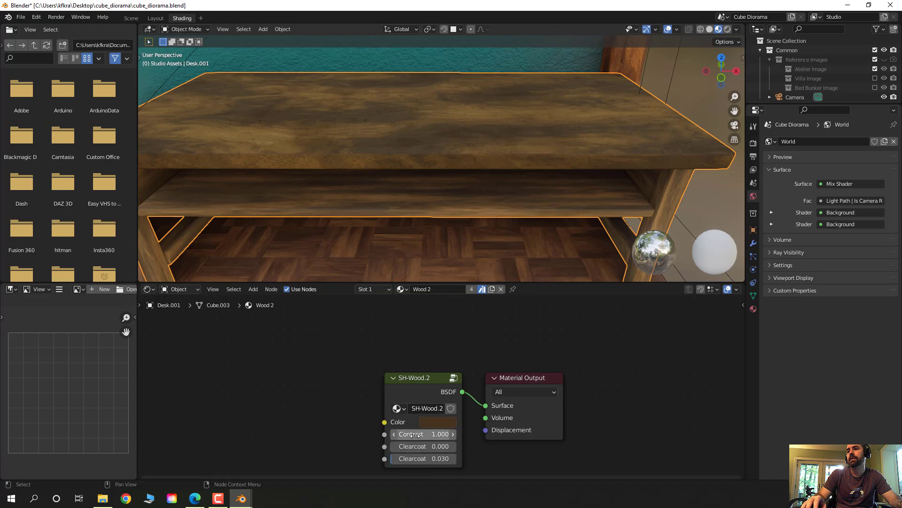
drag(413, 435, 423, 434)
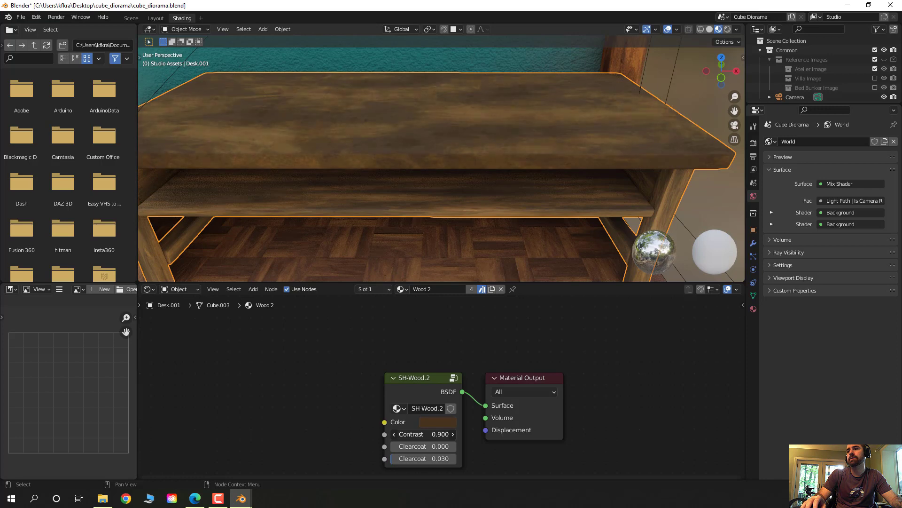
drag(412, 446, 442, 446)
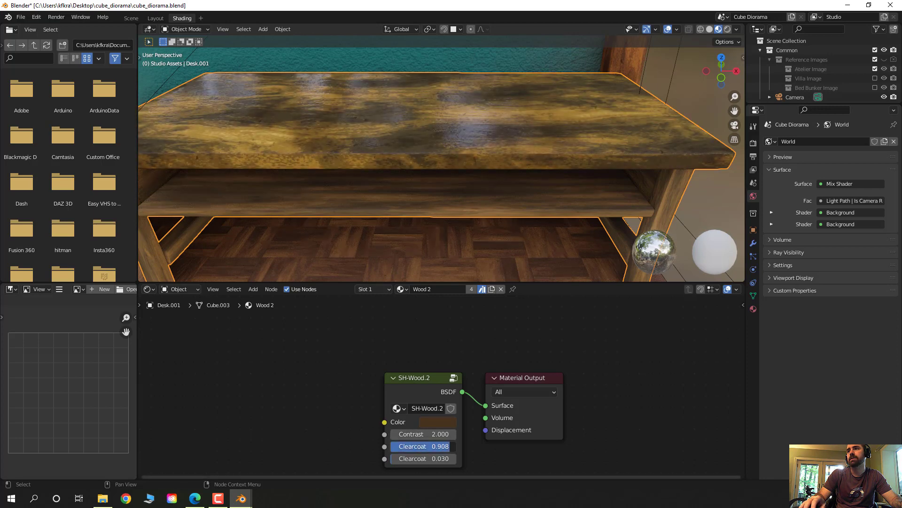
Step: Use Rendered viewport shading on the desk and set the SH-Wood.2 node's first clearcoat value to 1.000 and its second to 0.000
middle_drag(395, 216, 596, 80)
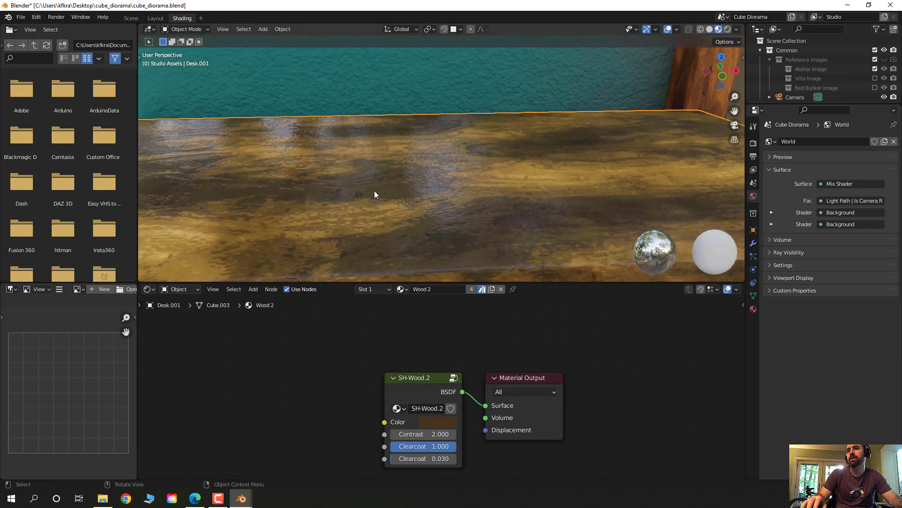
shift+middle_drag(304, 230, 426, 146)
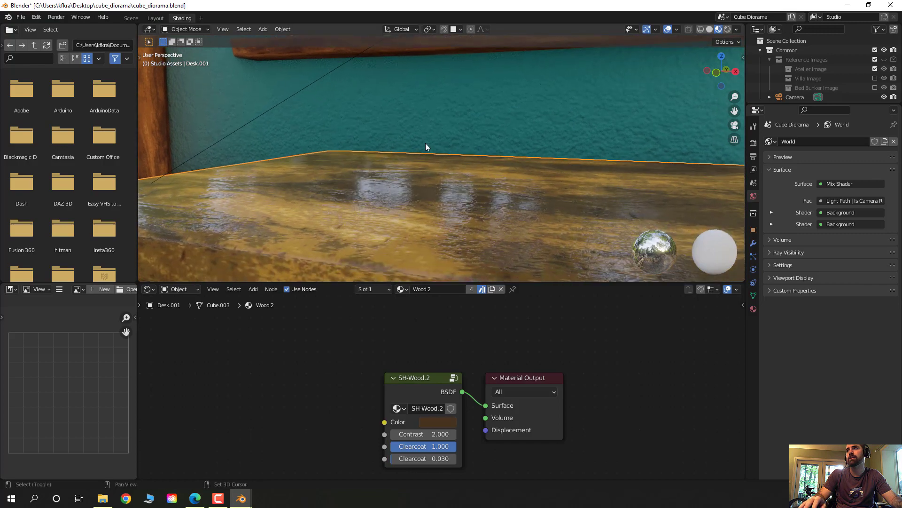
click(729, 30)
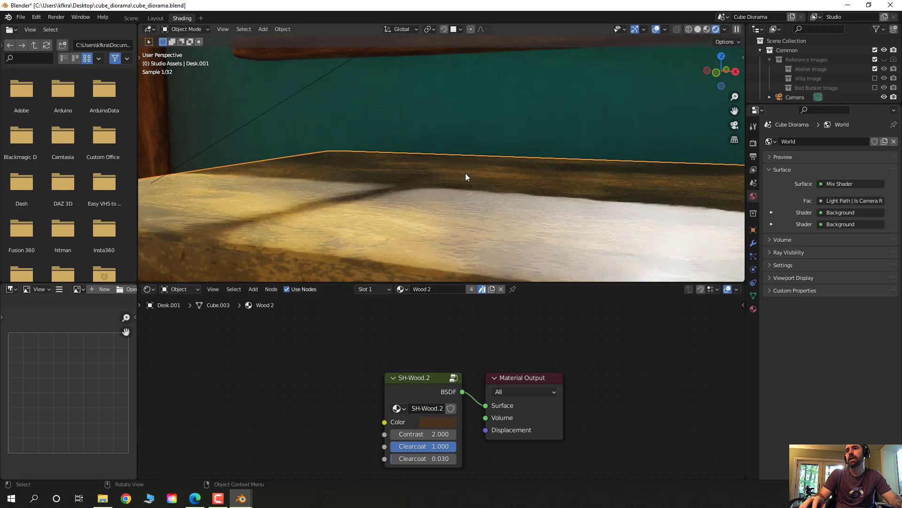
mouse_move(443, 446)
mouse_down()
mouse_move(428, 447)
mouse_move(456, 447)
mouse_move(426, 446)
mouse_move(456, 447)
mouse_up()
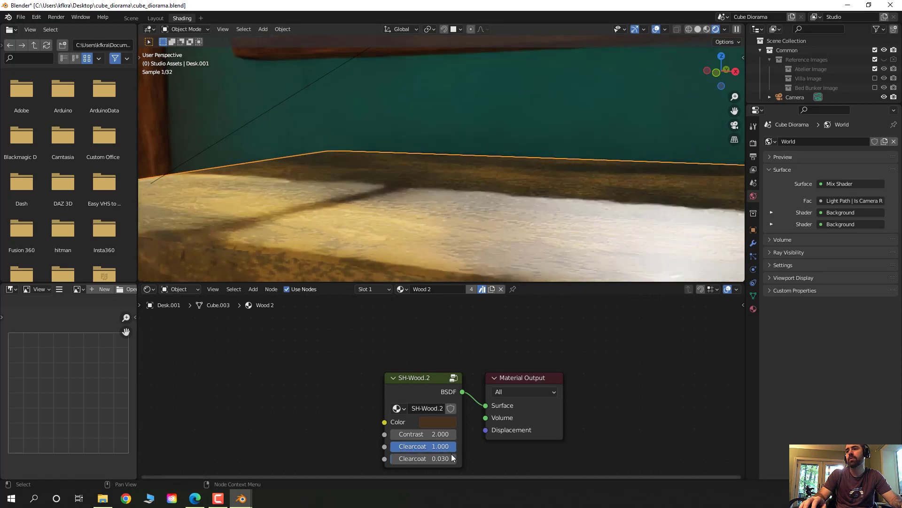
mouse_move(393, 459)
mouse_down()
mouse_move(451, 458)
mouse_move(390, 458)
mouse_up()
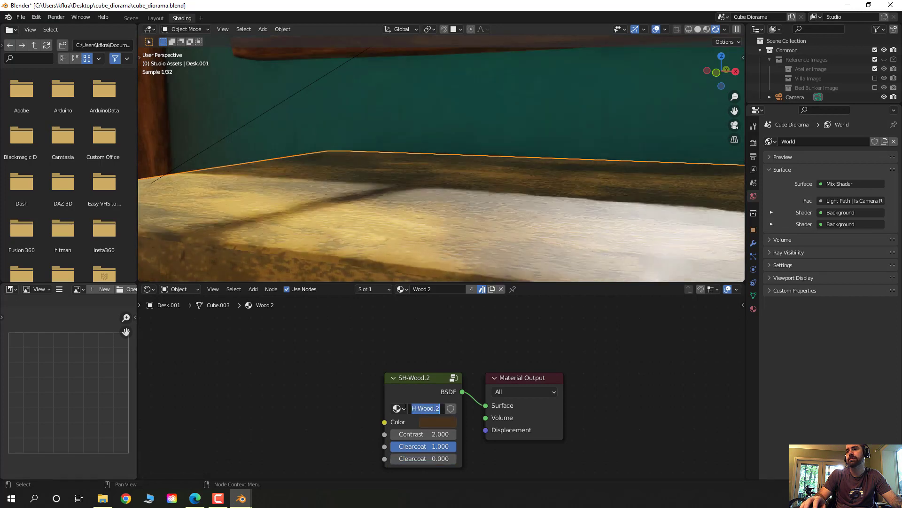
click(401, 408)
key(Escape)
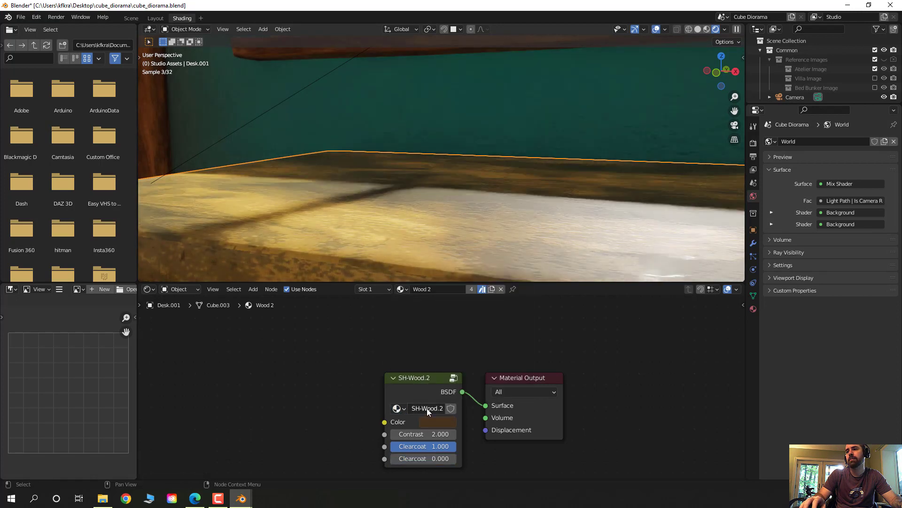
Step: Change the SH-Wood.2 color to a dark red with H 0.986, S 0.809 and V 0.060
click(438, 421)
drag(450, 321, 470, 329)
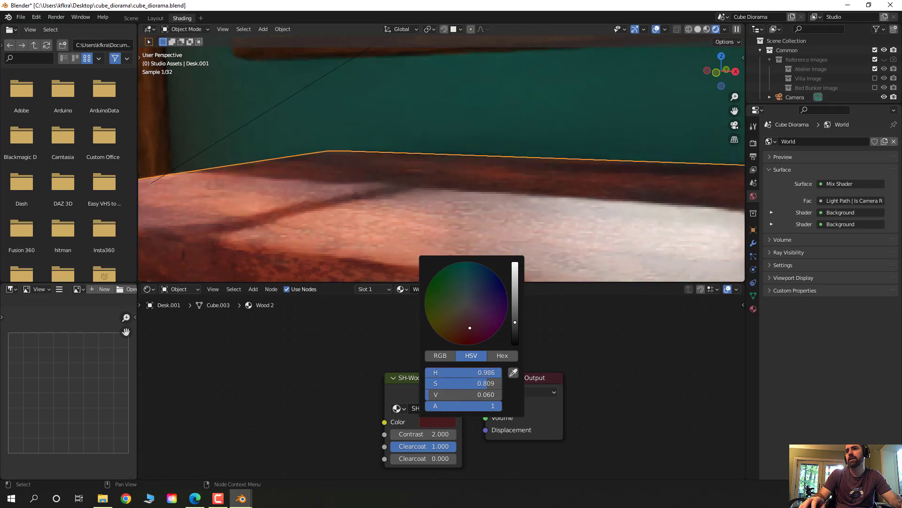
mouse_move(604, 139)
middle_down()
mouse_move(565, 164)
mouse_move(534, 167)
mouse_move(550, 176)
middle_up()
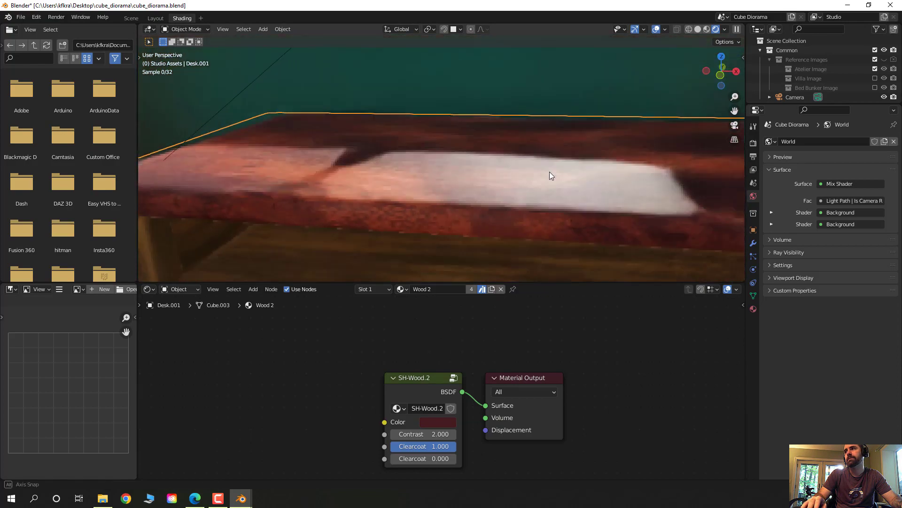
Step: Return the viewport to Material Preview shading and examine the recolored desk up close and within the whole room
click(707, 29)
middle_drag(511, 140, 475, 176)
scroll(475, 175, down, 5)
scroll(475, 173, down, 5)
scroll(479, 174, up, 5)
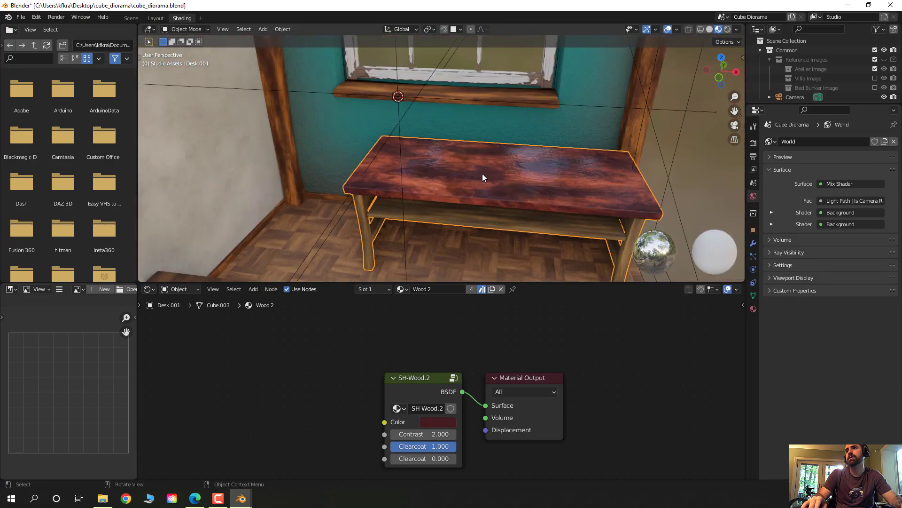
scroll(482, 174, down, 5)
scroll(477, 170, up, 3)
scroll(479, 174, down, 3)
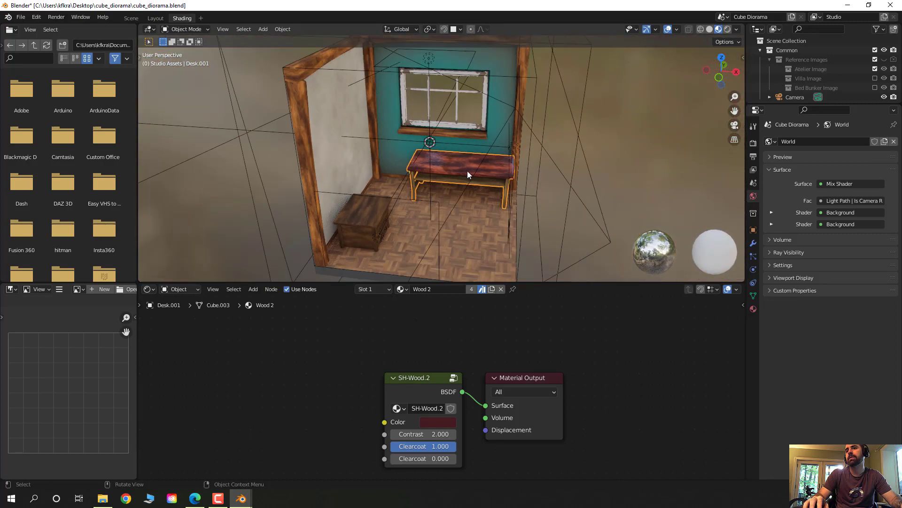
Step: Switch the shader editor from object to World nodes and select the Scale node in the background chain
click(196, 289)
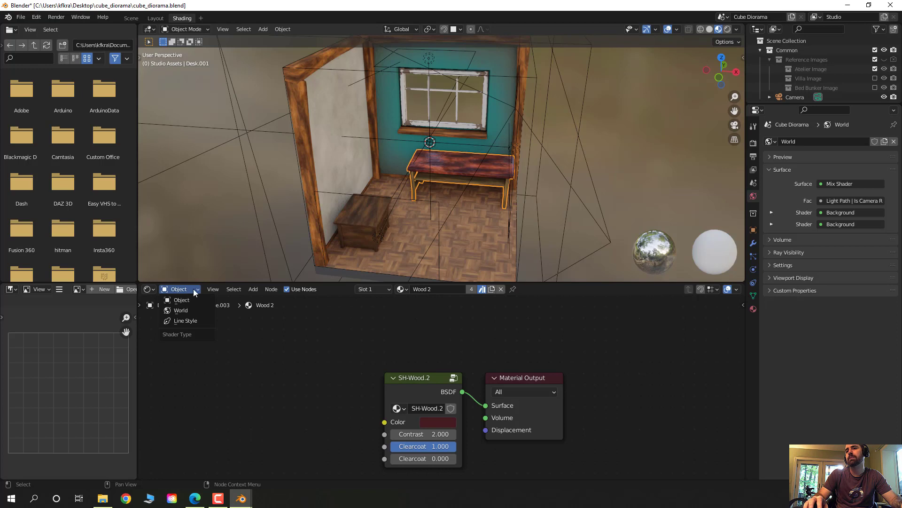
click(188, 310)
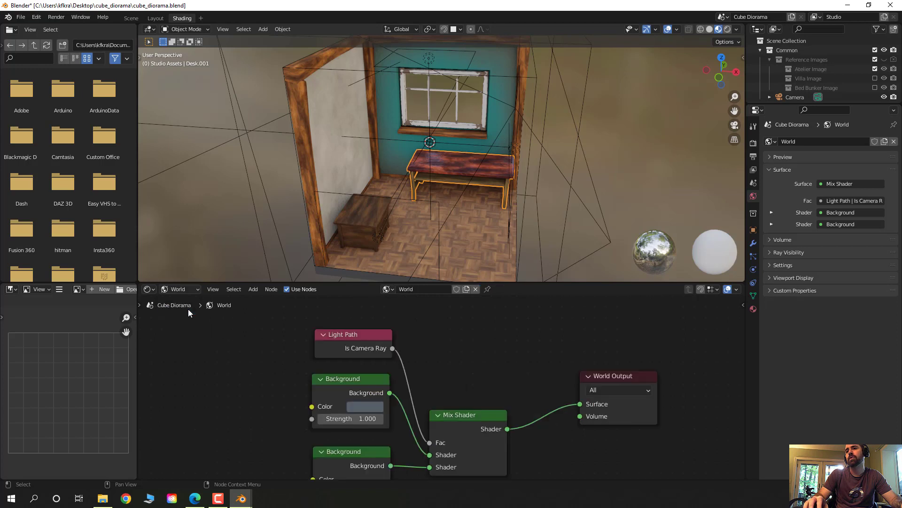
scroll(312, 335, down, 2)
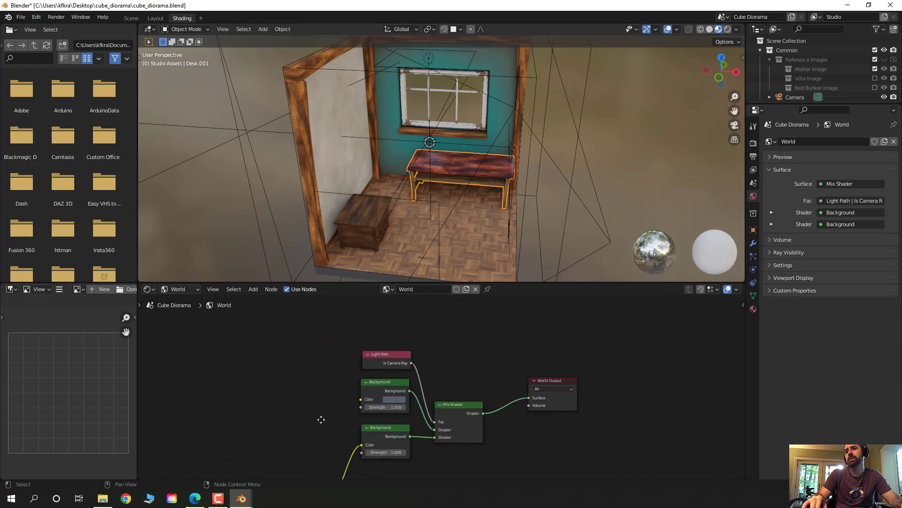
middle_drag(320, 418, 666, 259)
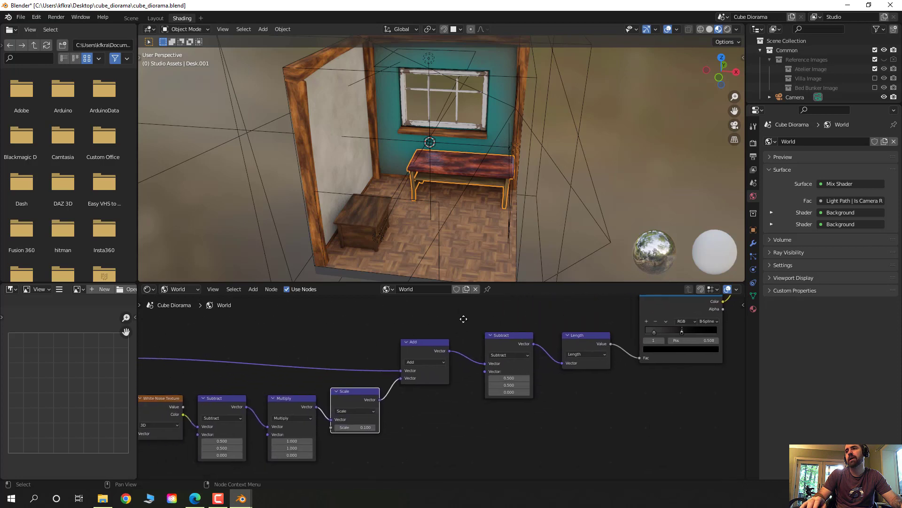
click(347, 391)
Step: Examine the environment surrounding the diorama from several angles and trace the World nodes back to the Texture Coordinate node
scroll(625, 165, down, 8)
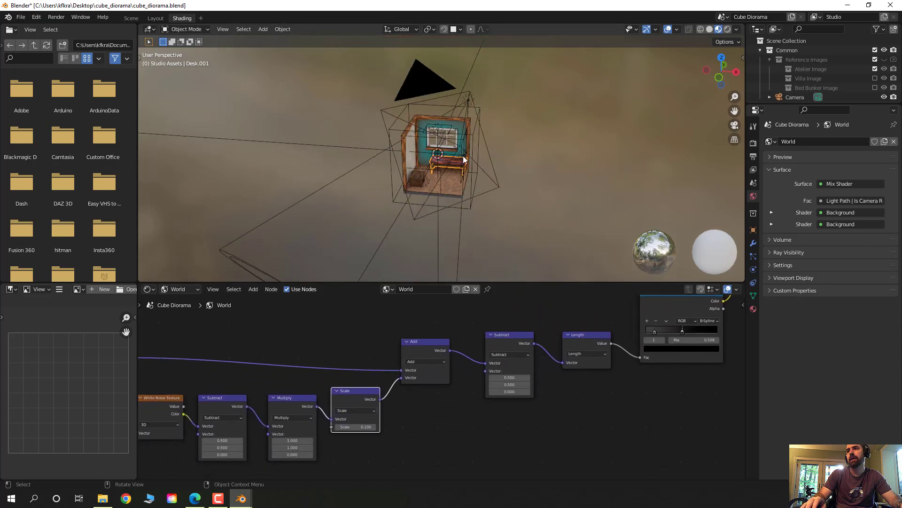
scroll(507, 189, up, 8)
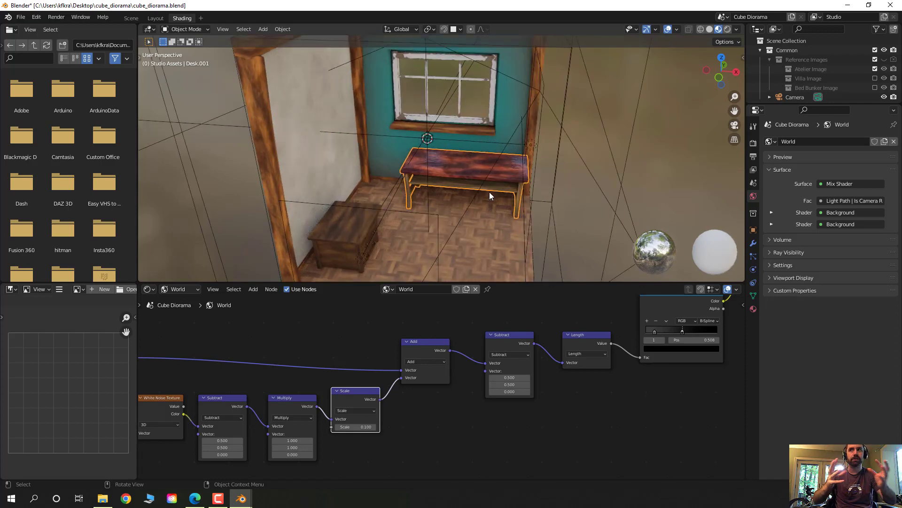
middle_drag(489, 191, 586, 136)
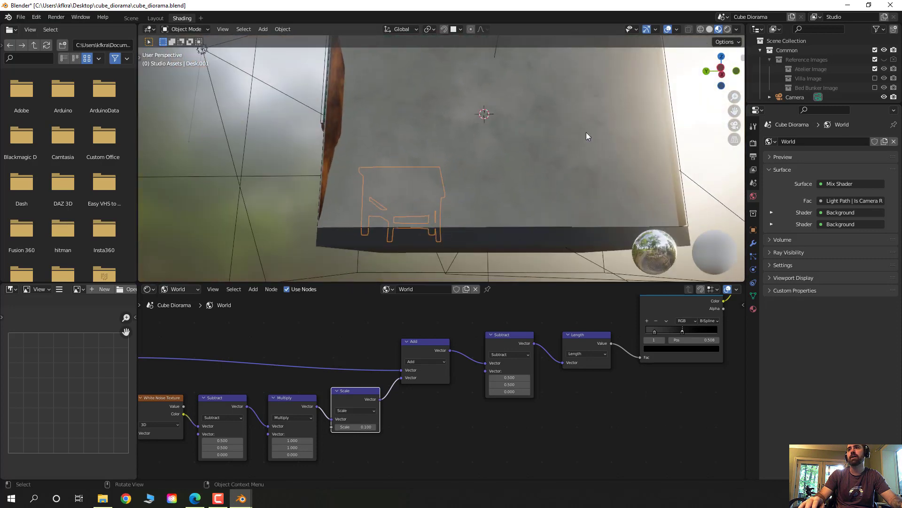
scroll(535, 151, down, 10)
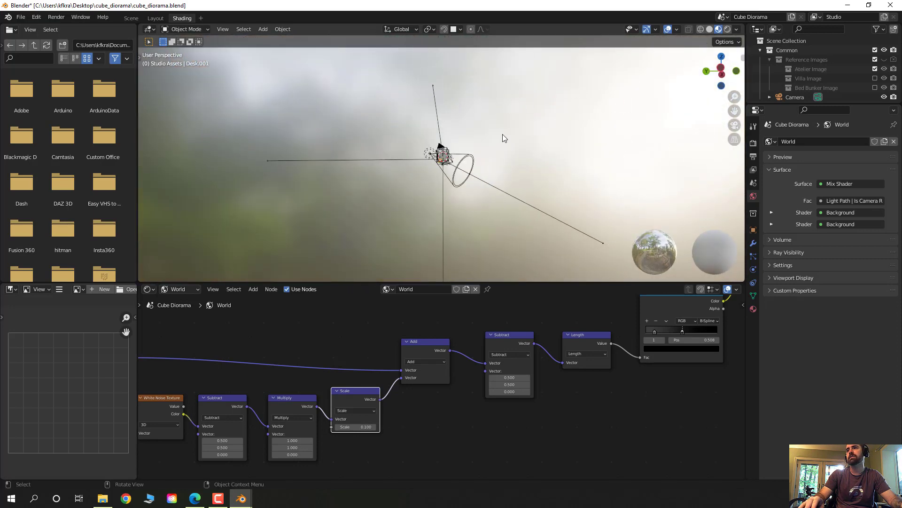
middle_drag(503, 138, 585, 258)
middle_drag(644, 254, 558, 205)
scroll(478, 169, up, 1)
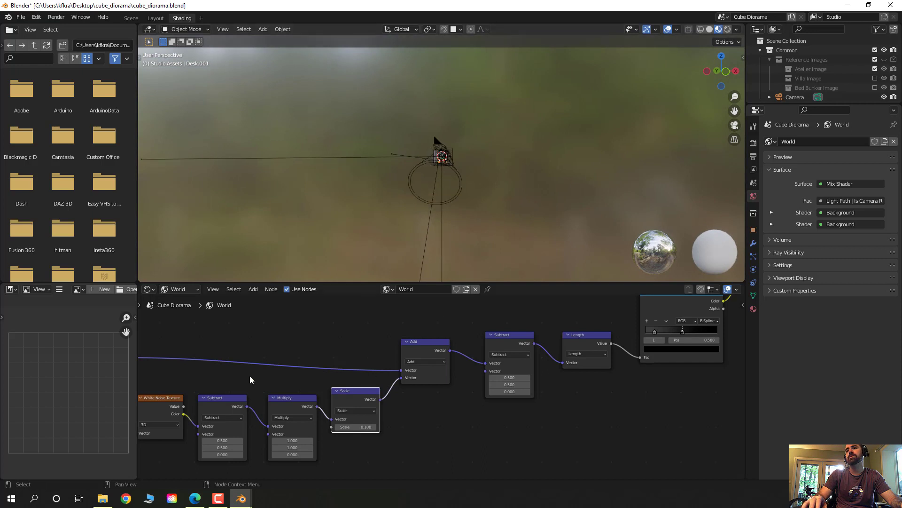
middle_drag(251, 376, 546, 333)
middle_drag(302, 448, 596, 312)
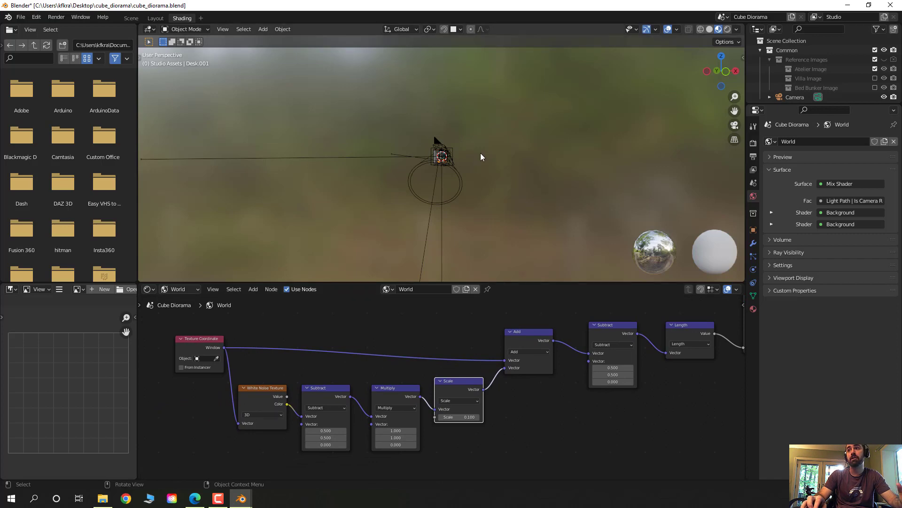
Step: Frame the desk in the viewport, return to the Layout workspace and view the whole room
key(KP_Decimal)
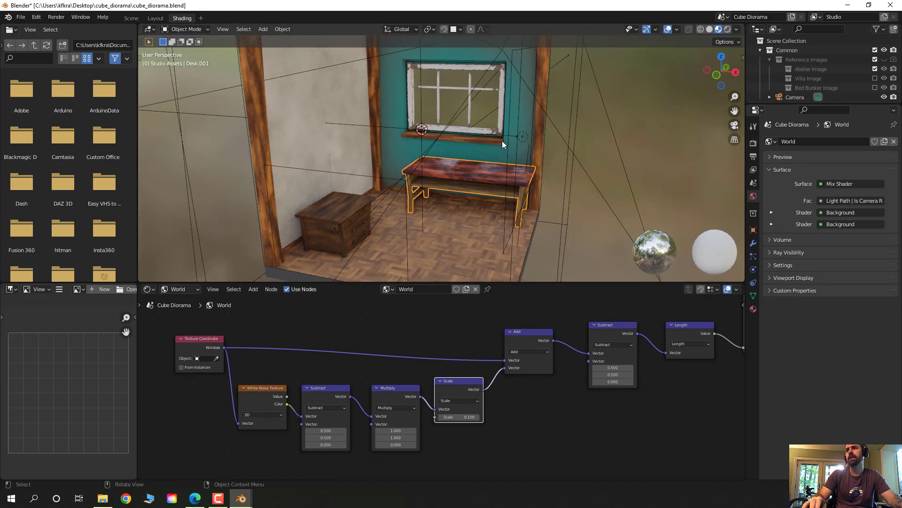
scroll(502, 140, up, 8)
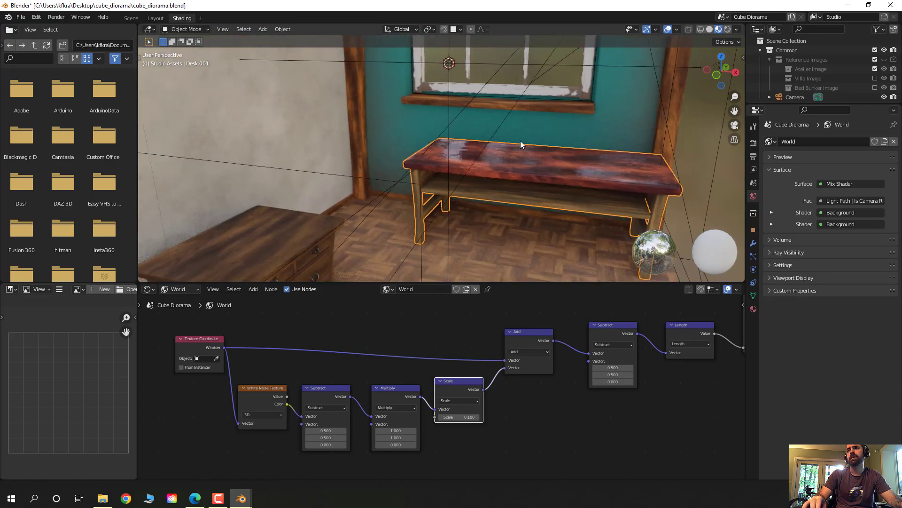
middle_drag(574, 127, 505, 176)
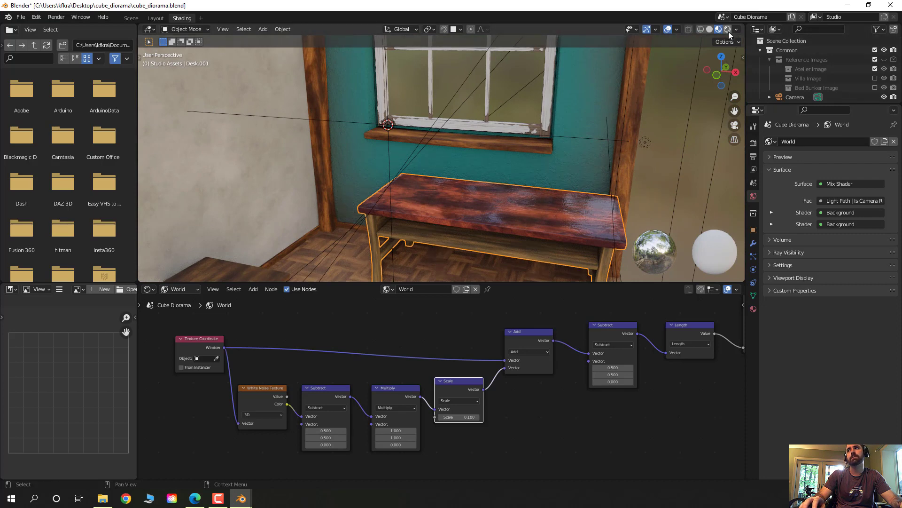
click(156, 19)
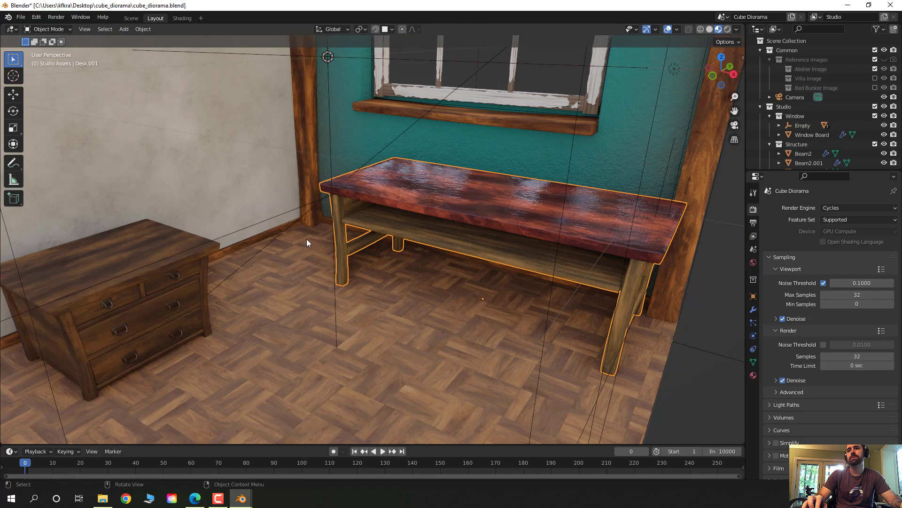
scroll(304, 240, down, 8)
middle_drag(300, 241, 484, 231)
scroll(484, 231, up, 4)
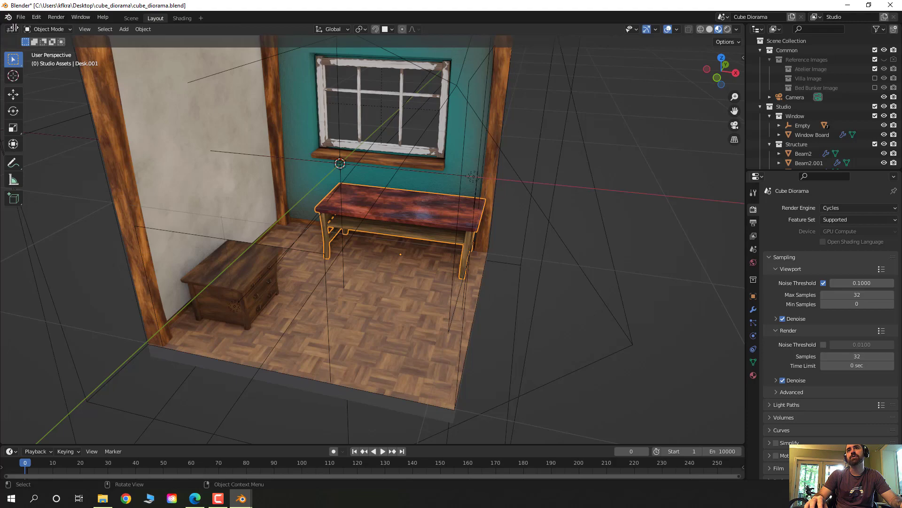
Step: Split the 3D viewport into two side-by-side areas and turn the left one into an Asset Browser
drag(12, 29, 447, 100)
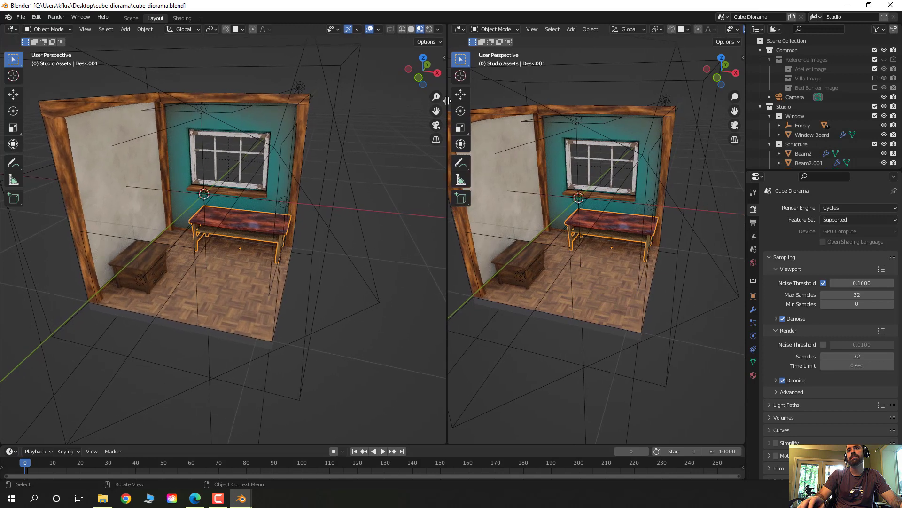
click(15, 33)
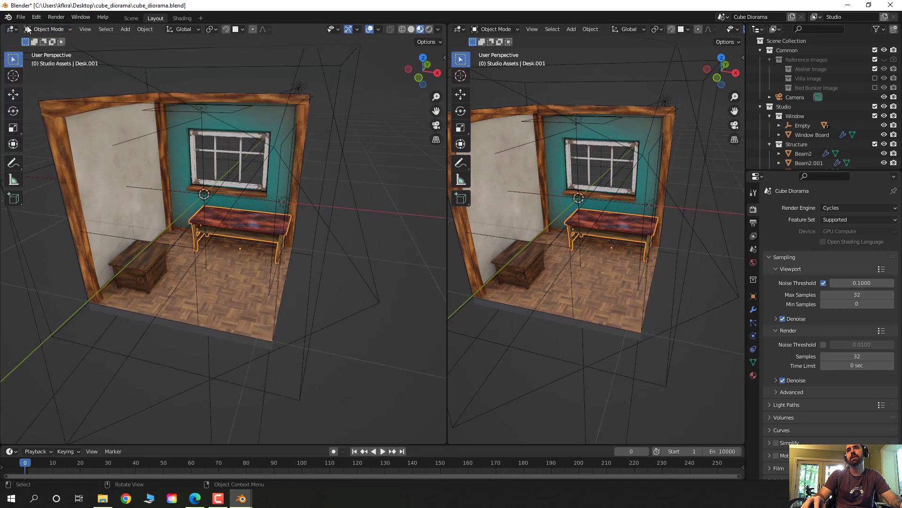
click(15, 33)
click(312, 87)
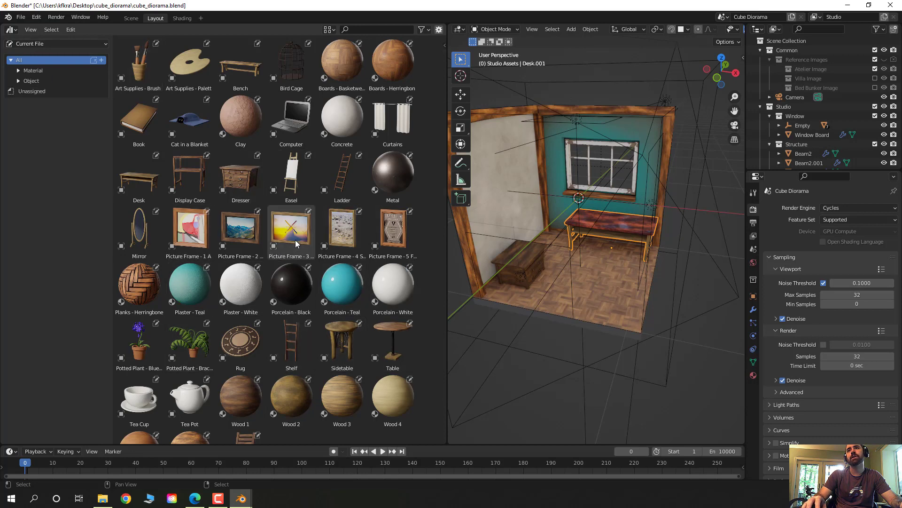
Step: Check the asset library choices, keep Current File, deselect the desk, and briefly view the Preferences window
click(60, 43)
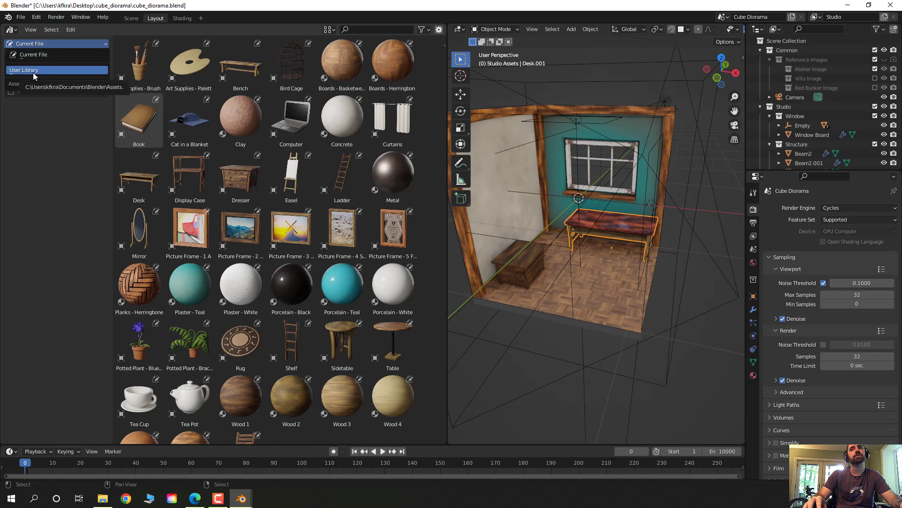
click(490, 395)
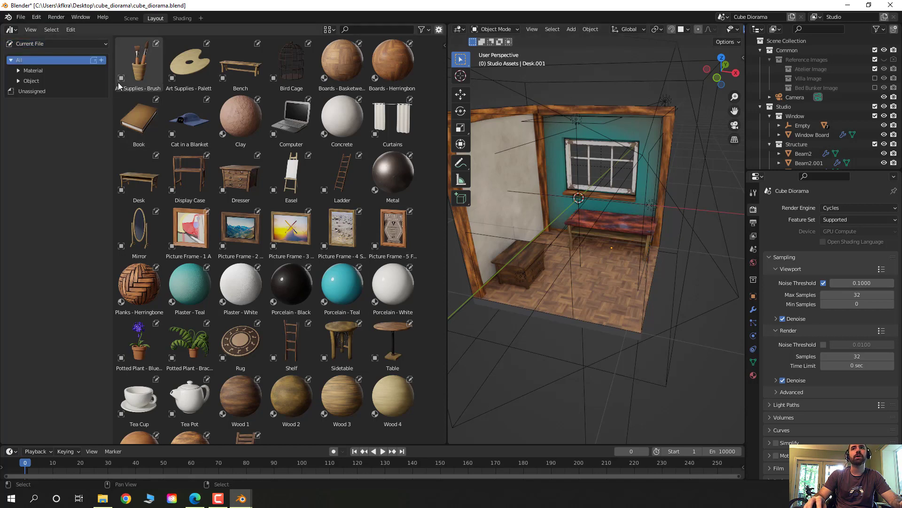
click(39, 22)
click(61, 152)
click(31, 19)
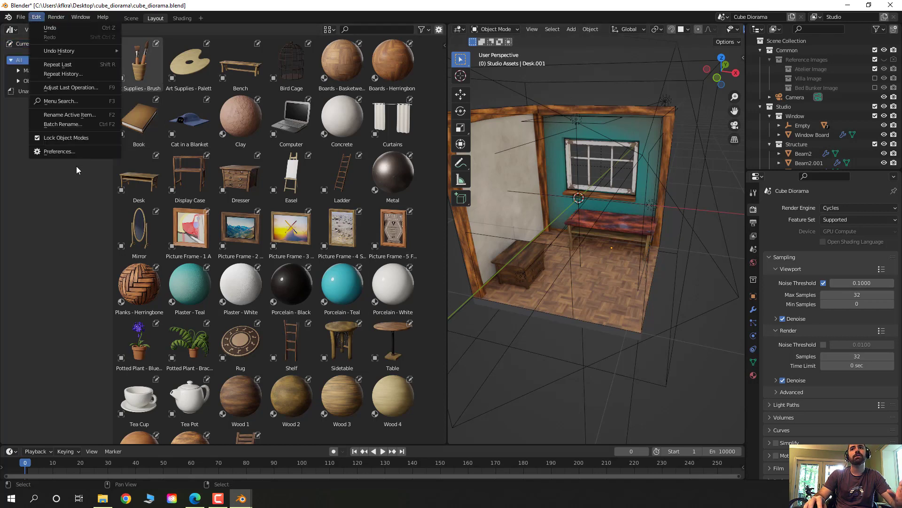
click(61, 149)
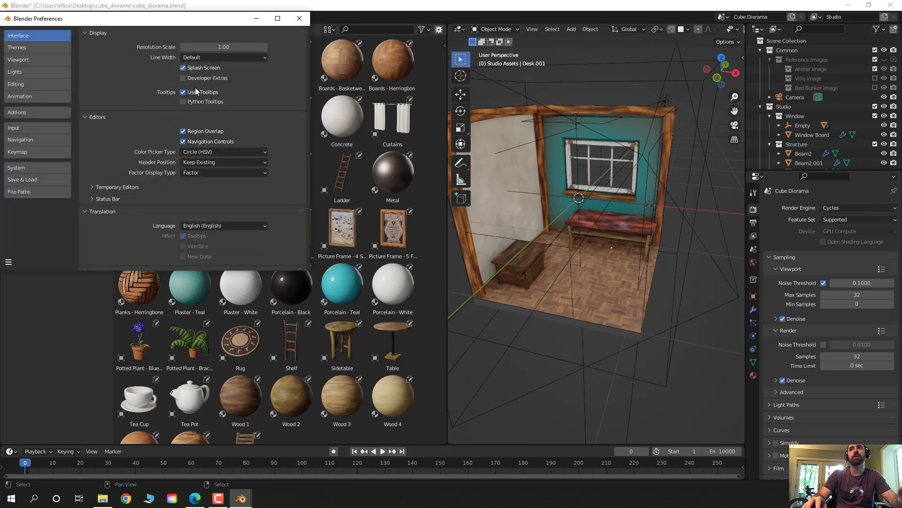
click(300, 18)
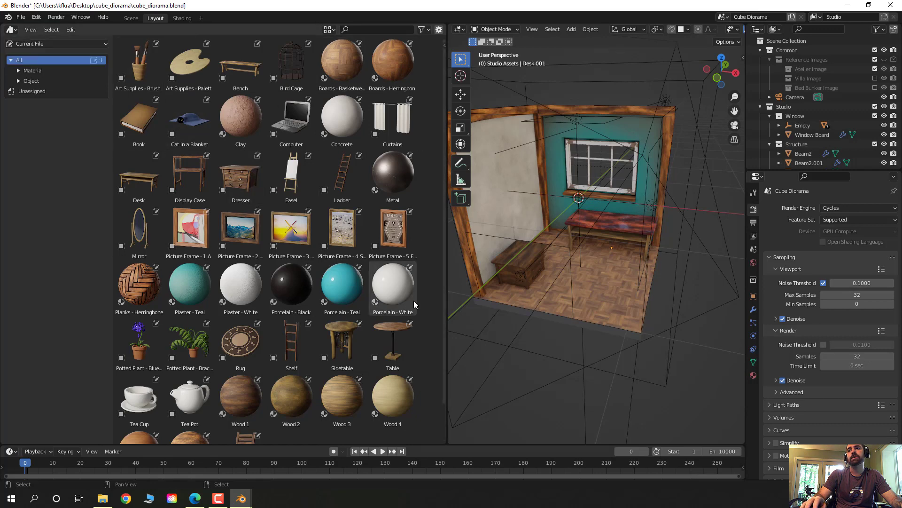
Step: Place the Rug asset on the open floor in front of the desk and view it up close
drag(238, 346, 592, 291)
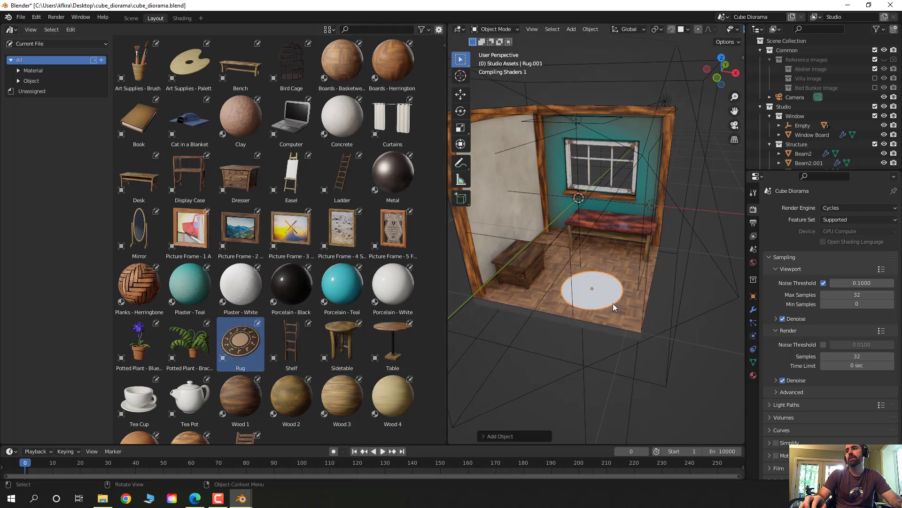
scroll(616, 315, up, 4)
middle_drag(601, 309, 616, 233)
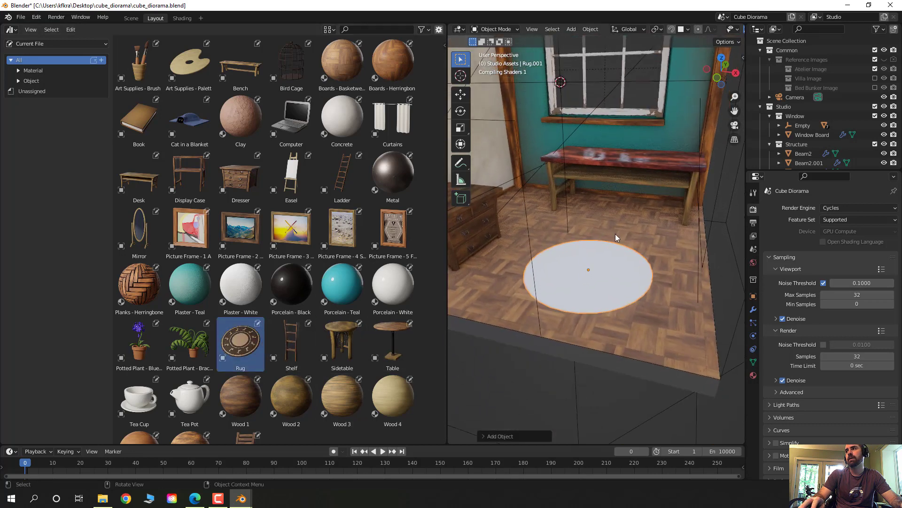
Step: Widen the 3D viewport by narrowing the Asset Browser beside it, and switch the viewport to solid shading
drag(445, 127, 387, 129)
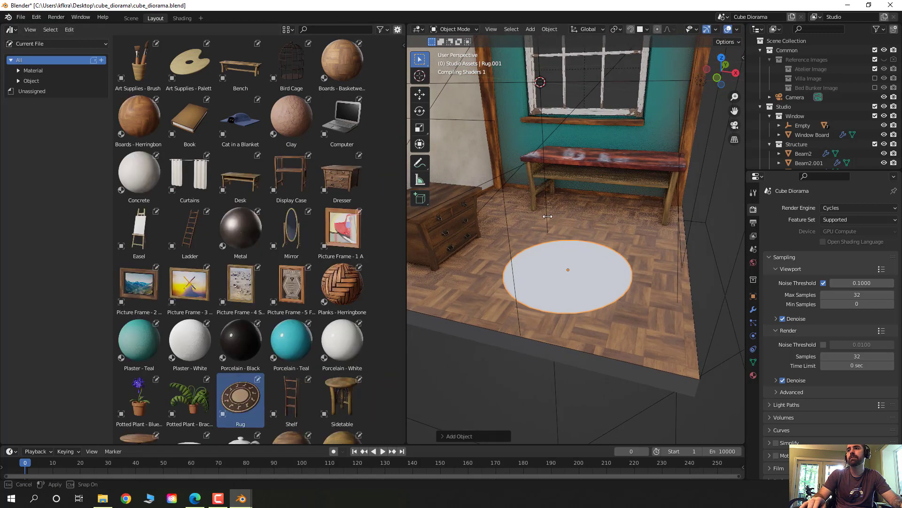
drag(552, 209, 530, 209)
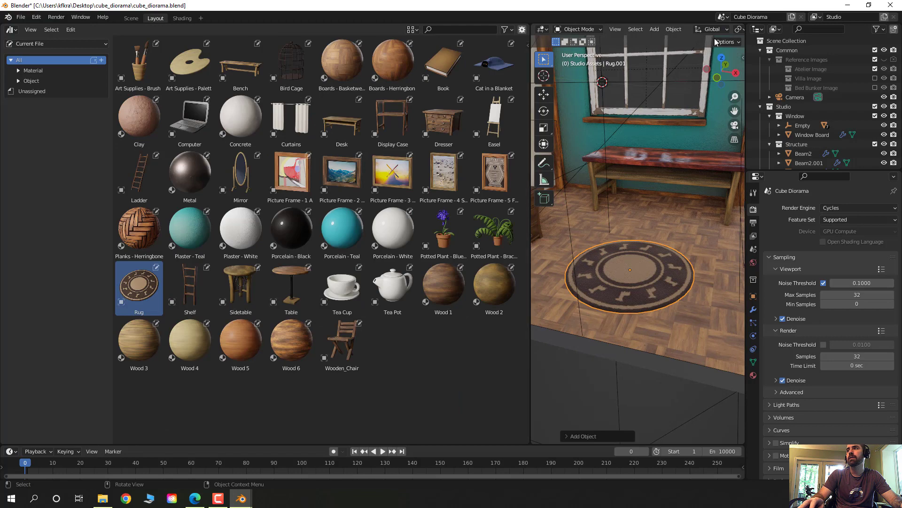
drag(529, 55, 404, 52)
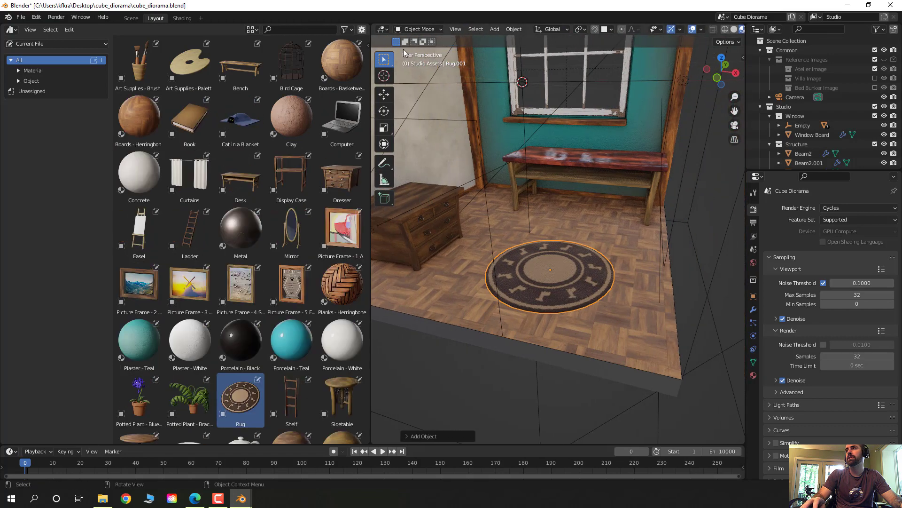
click(734, 29)
Step: Place the Picture Frame - 2 asset on the plain wall above the dresser and scale it up to more than double size
mouse_move(546, 196)
middle_down()
mouse_move(521, 197)
mouse_move(546, 161)
mouse_move(518, 277)
mouse_move(536, 242)
mouse_move(631, 287)
mouse_move(675, 277)
mouse_move(509, 238)
middle_up()
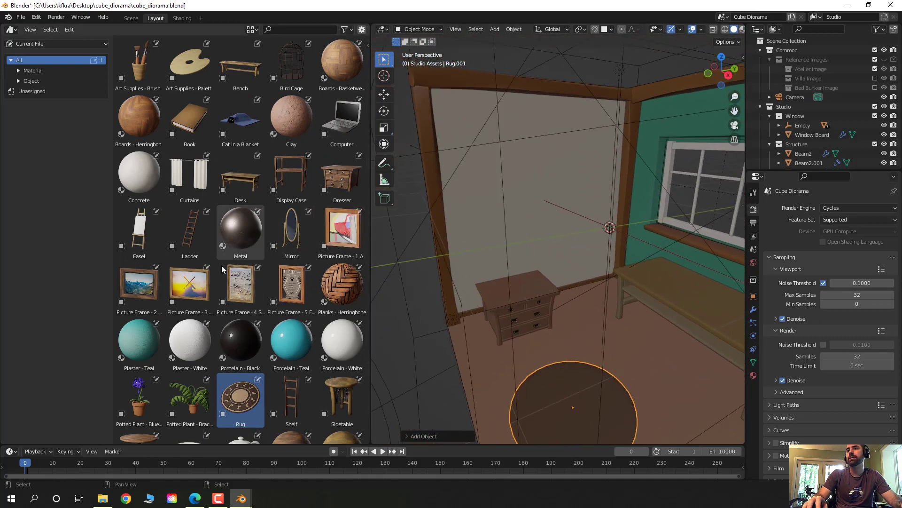
drag(139, 284, 538, 238)
drag(539, 204, 533, 201)
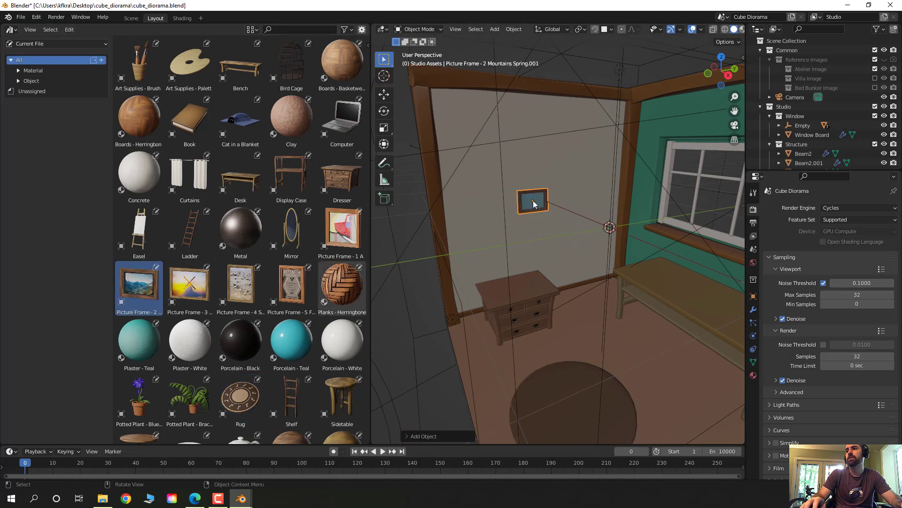
key(s)
click(538, 198)
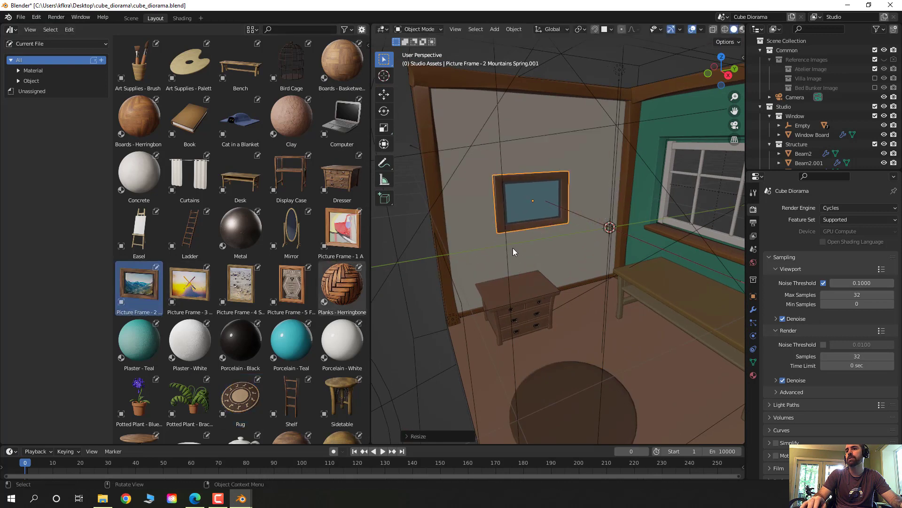
Step: Place the Tea Cup asset on the desk top and the Tea Pot asset beside it, nearer the room corner
scroll(310, 254, down, 3)
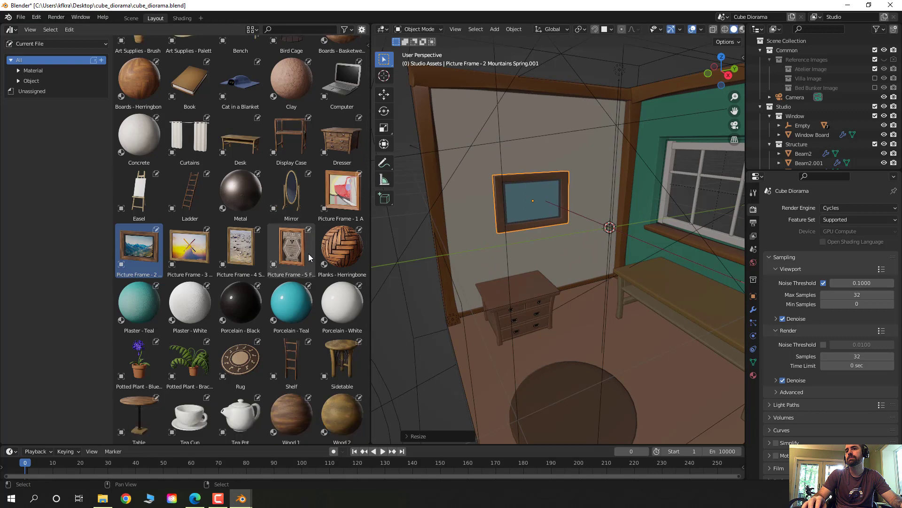
scroll(286, 343, down, 2)
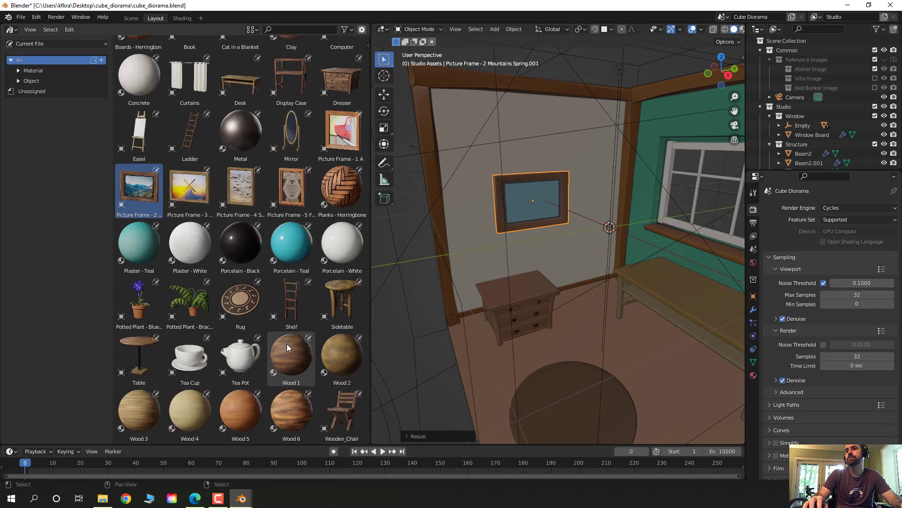
drag(178, 364, 700, 295)
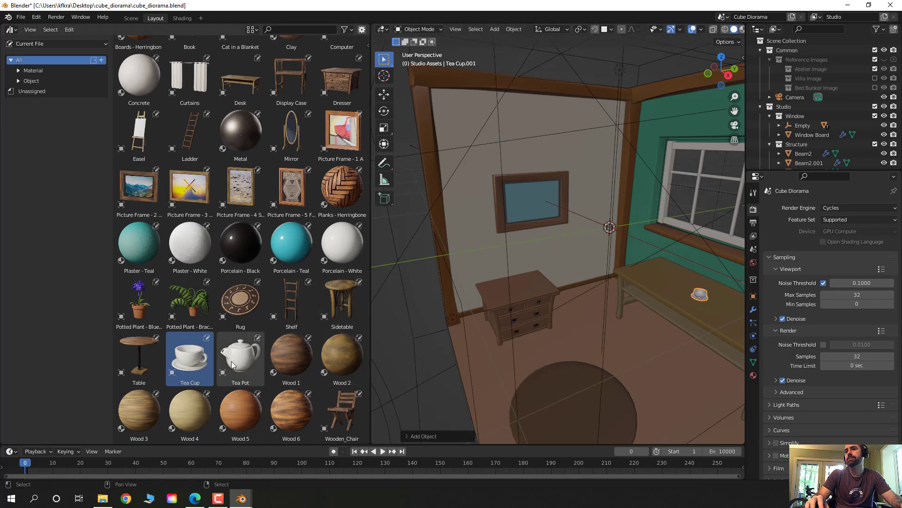
drag(240, 357, 669, 276)
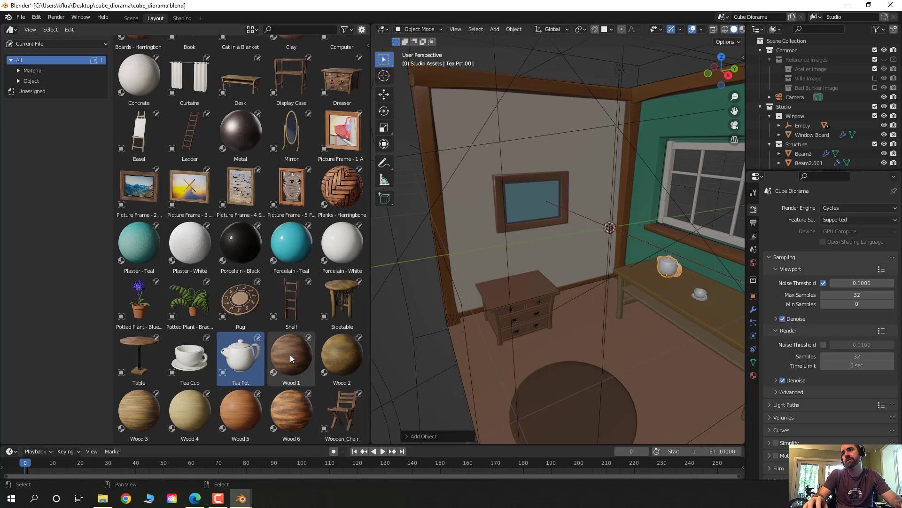
Step: Switch the viewport to Material Preview shading and apply the Wood 1 material to the tea pot
click(742, 30)
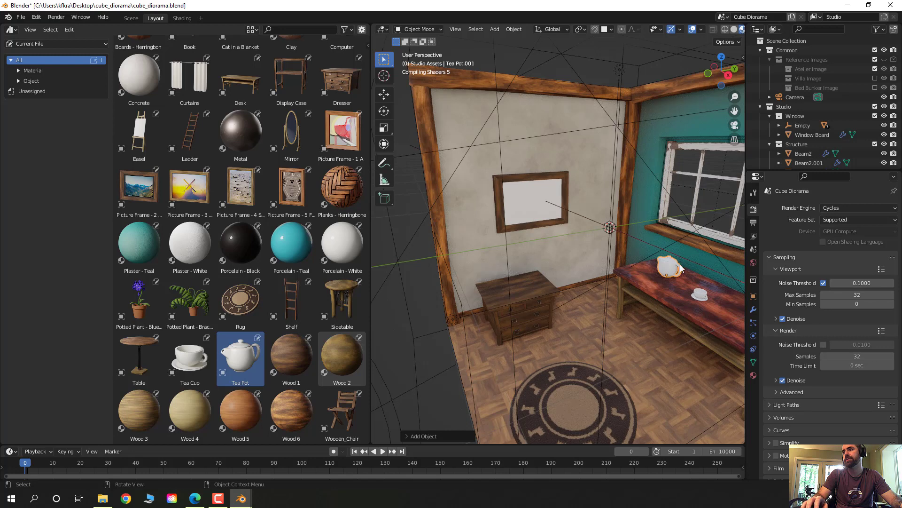
scroll(501, 329, up, 2)
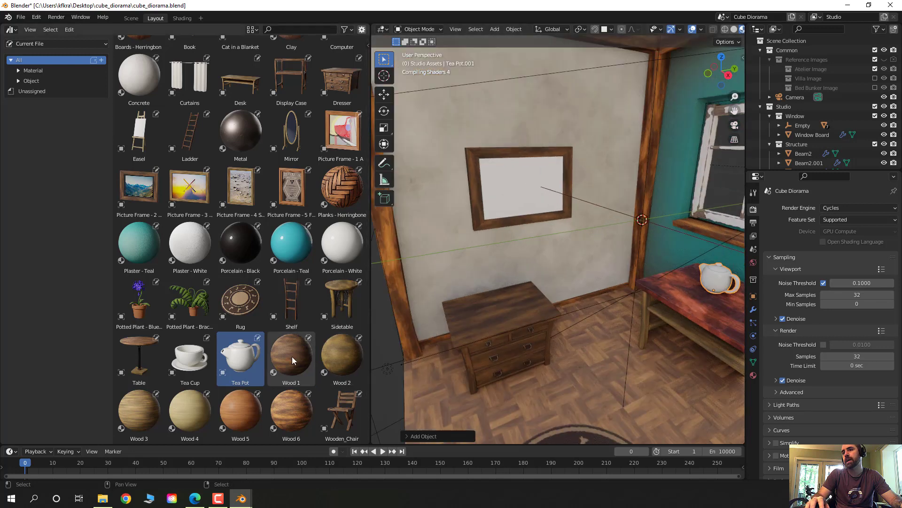
drag(292, 357, 718, 282)
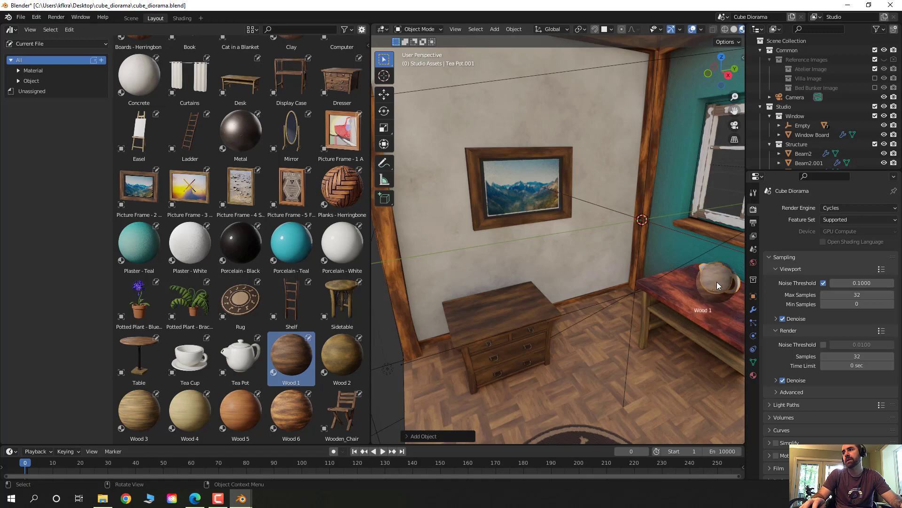
Step: Bring the tea pot into close view and enlarge the 3D viewport by narrowing the Asset Browser to two thumbnail columns
shift+middle_drag(718, 334, 431, 288)
scroll(548, 306, up, 4)
scroll(548, 306, up, 4)
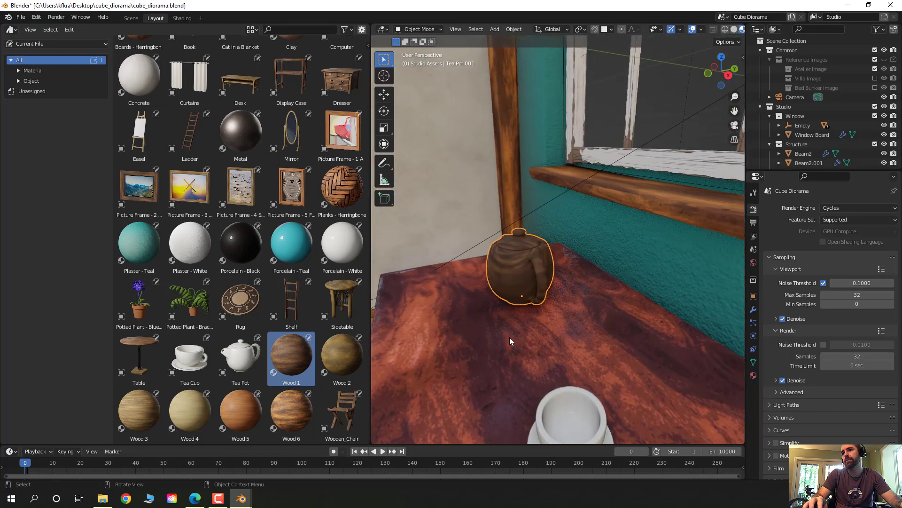
middle_drag(498, 337, 512, 313)
shift+middle_drag(559, 343, 559, 343)
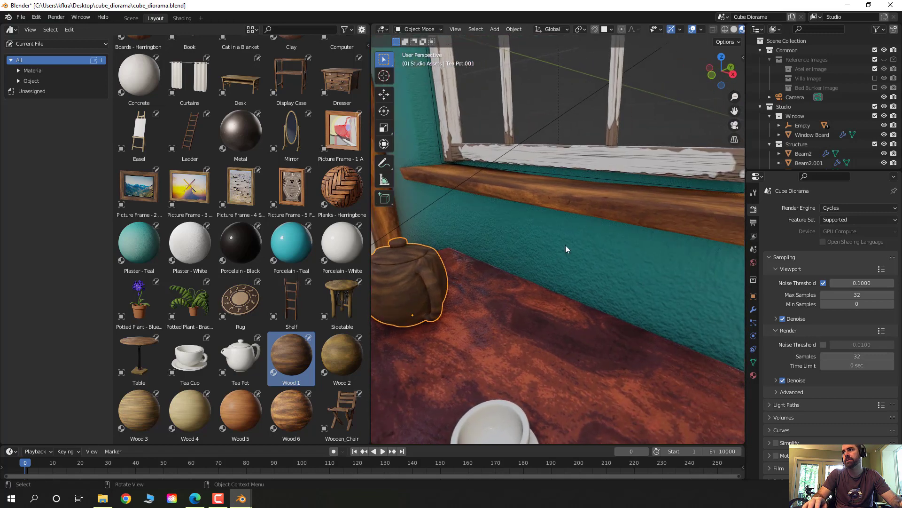
drag(369, 220, 244, 220)
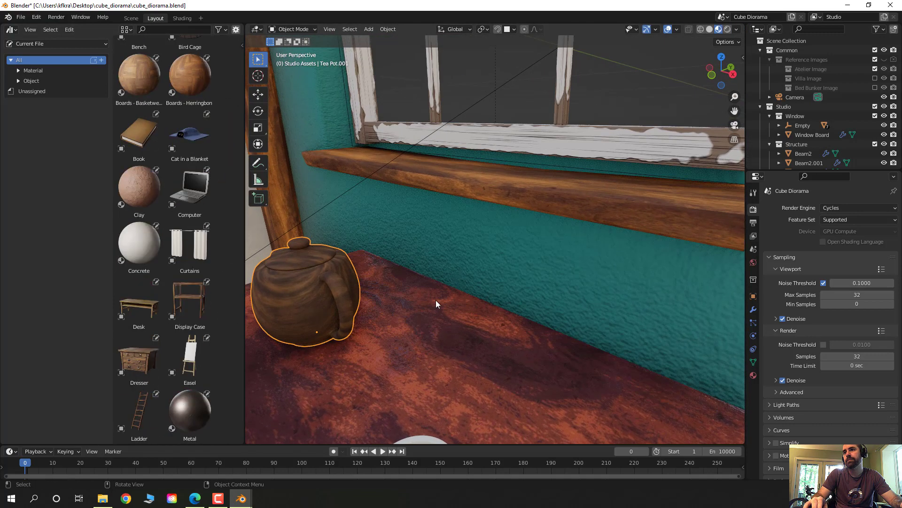
Step: Examine the tea pot and tea cup on the desk from several angles and distances
mouse_move(435, 300)
middle_down()
mouse_move(450, 301)
mouse_move(441, 307)
middle_up()
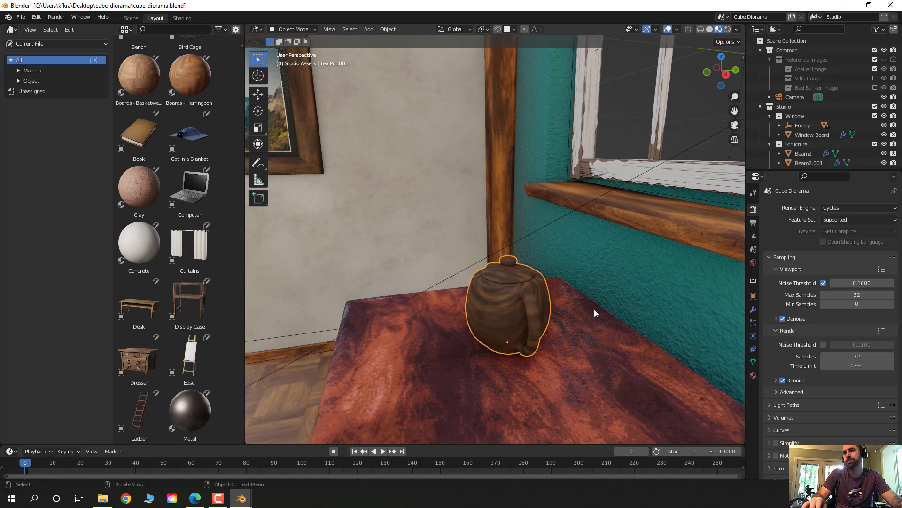
middle_drag(594, 309, 441, 317)
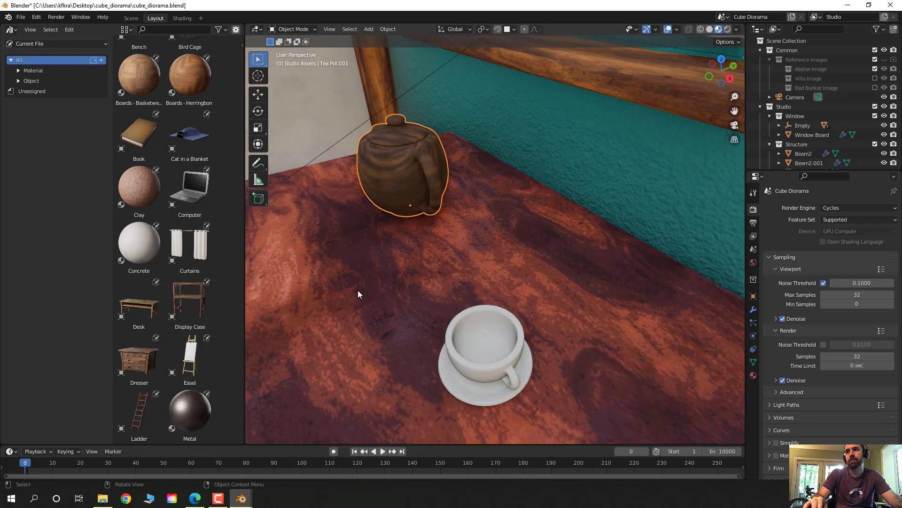
scroll(383, 284, down, 3)
scroll(463, 277, down, 10)
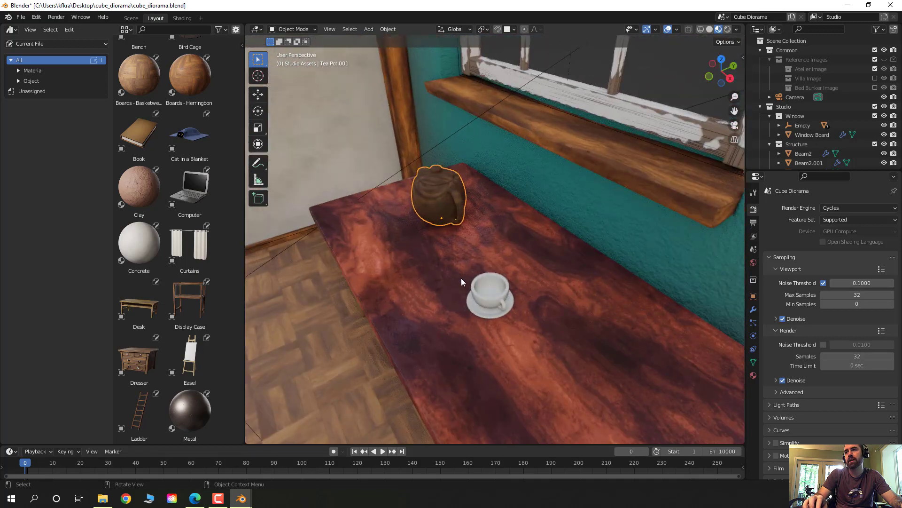
scroll(458, 278, up, 10)
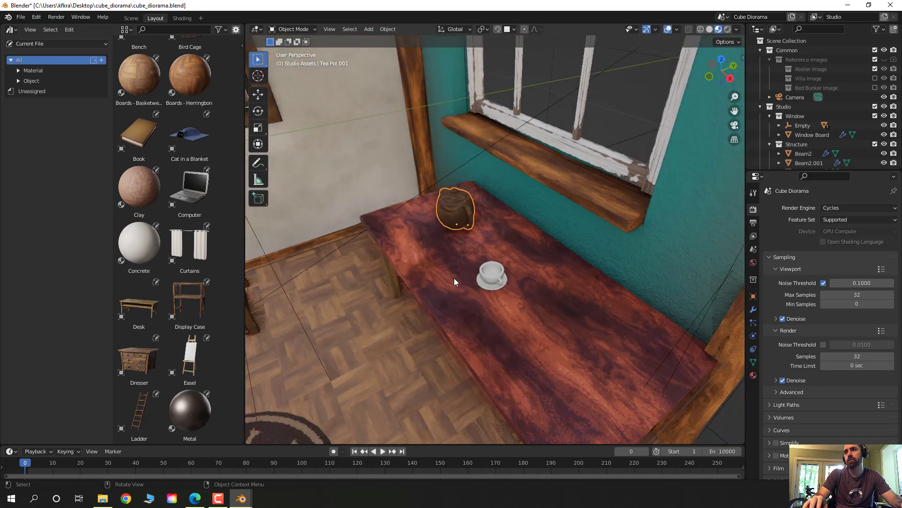
mouse_move(451, 278)
middle_down()
mouse_move(444, 275)
mouse_move(580, 270)
mouse_move(316, 240)
mouse_move(570, 244)
mouse_move(442, 235)
mouse_move(545, 231)
mouse_move(423, 229)
mouse_move(539, 236)
mouse_move(451, 231)
middle_up()
scroll(442, 230, up, 3)
scroll(438, 230, up, 2)
scroll(504, 232, down, 2)
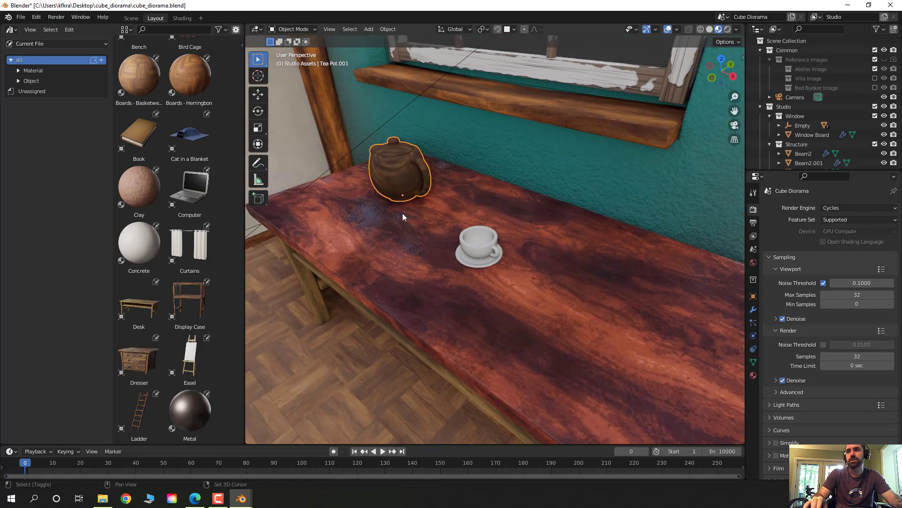
middle_drag(393, 225, 588, 195)
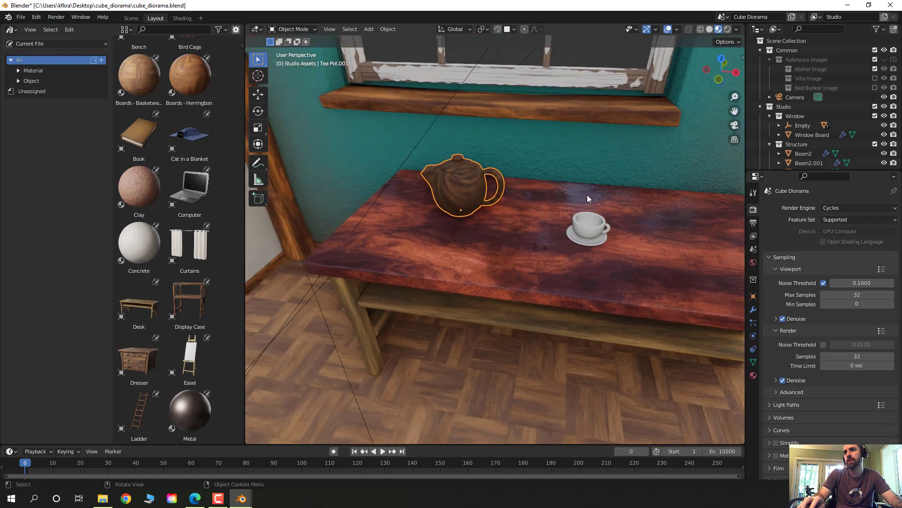
scroll(463, 202, up, 5)
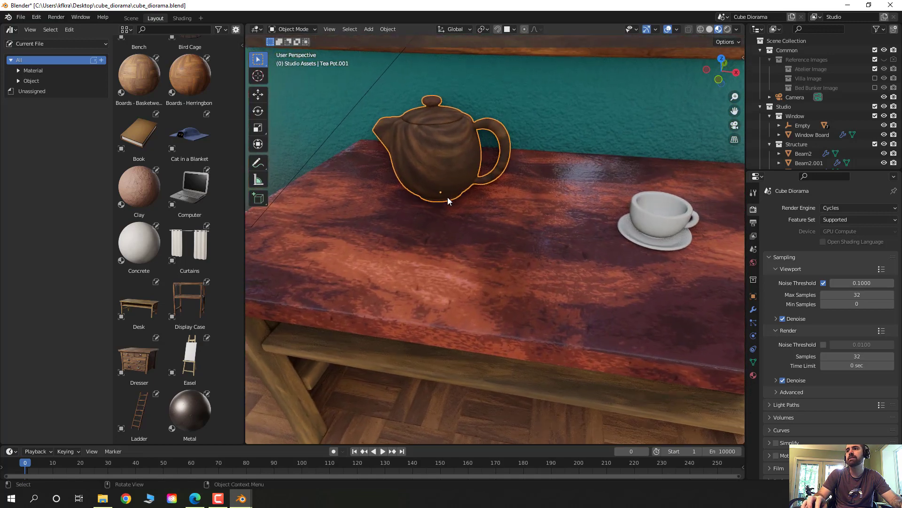
scroll(446, 199, down, 4)
scroll(447, 198, up, 2)
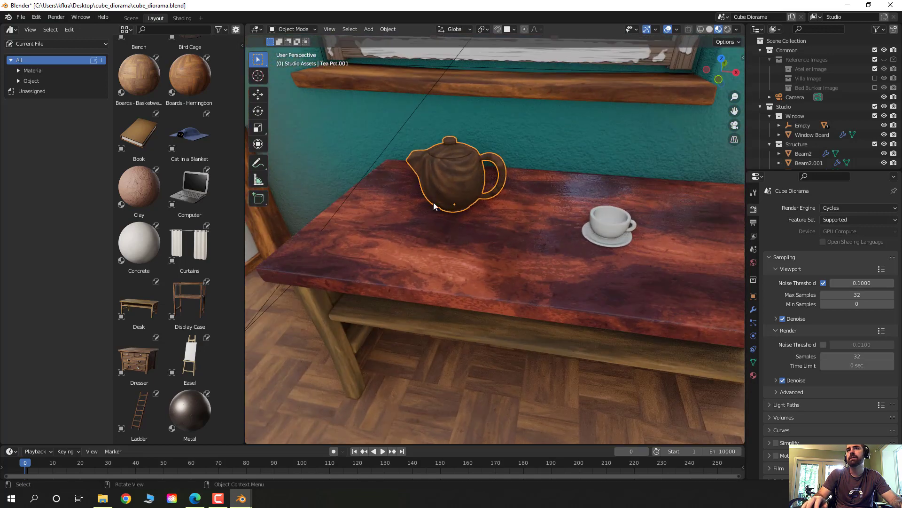
Step: Open the Preferences window, move it toward the viewport and show its Navigation settings
click(35, 17)
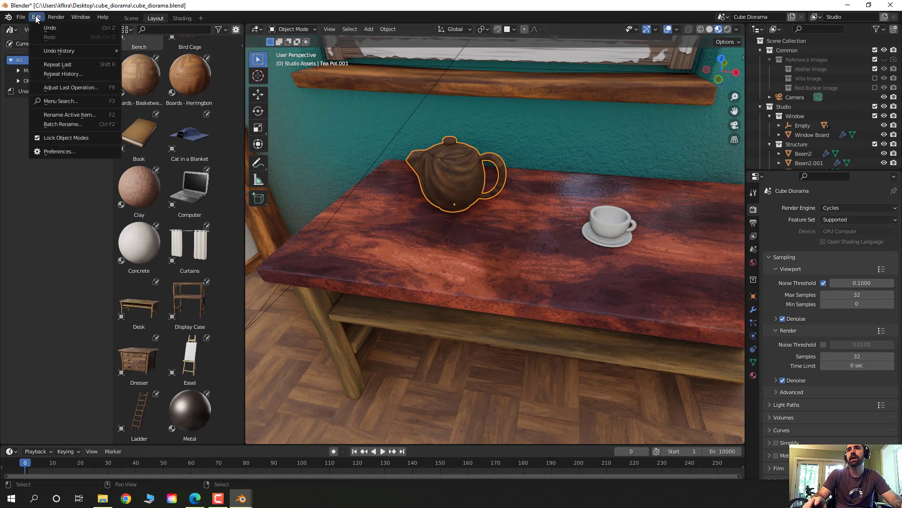
click(53, 153)
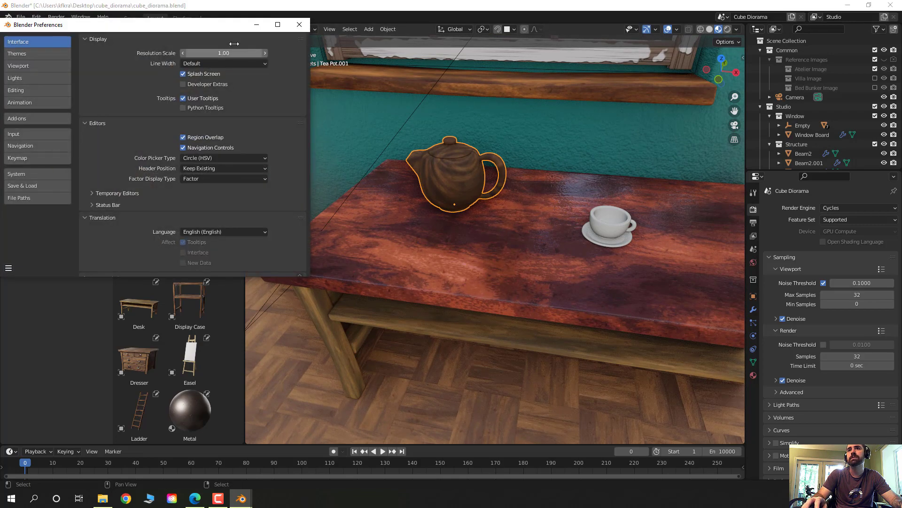
drag(179, 30, 286, 45)
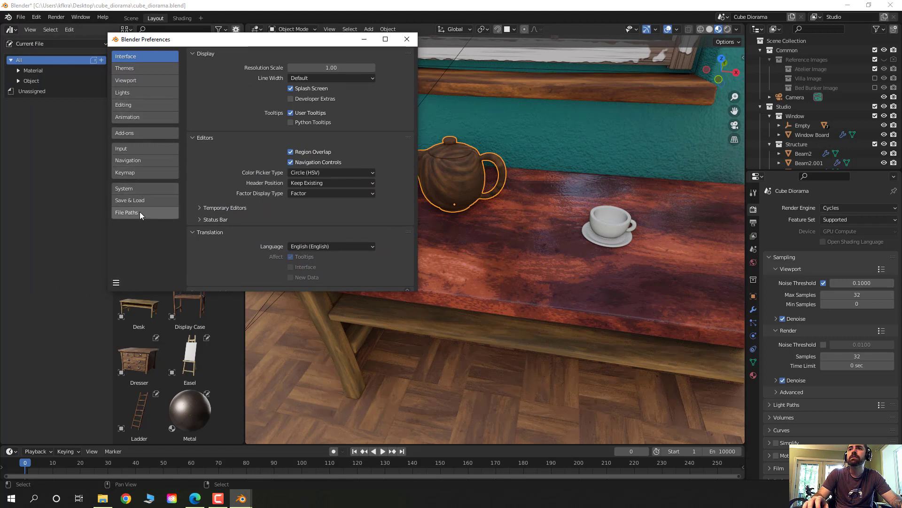
click(134, 162)
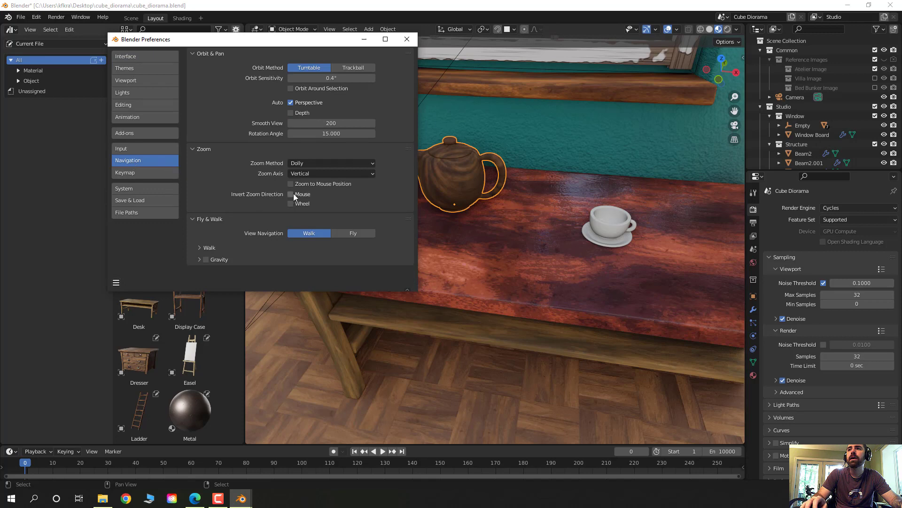
Step: Look through the Input, Add-ons, Animation, Editing, Lights, Viewport and Themes preferences, and return to the Navigation settings
click(137, 148)
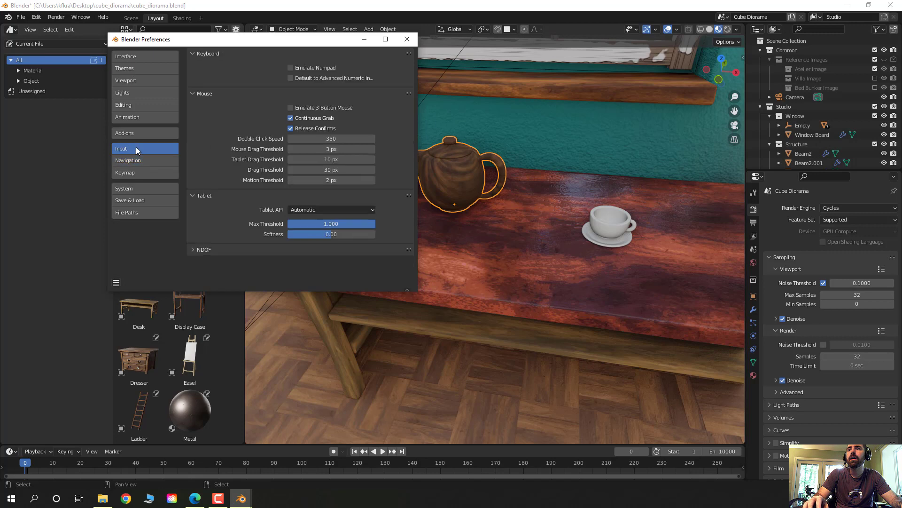
click(128, 134)
click(128, 121)
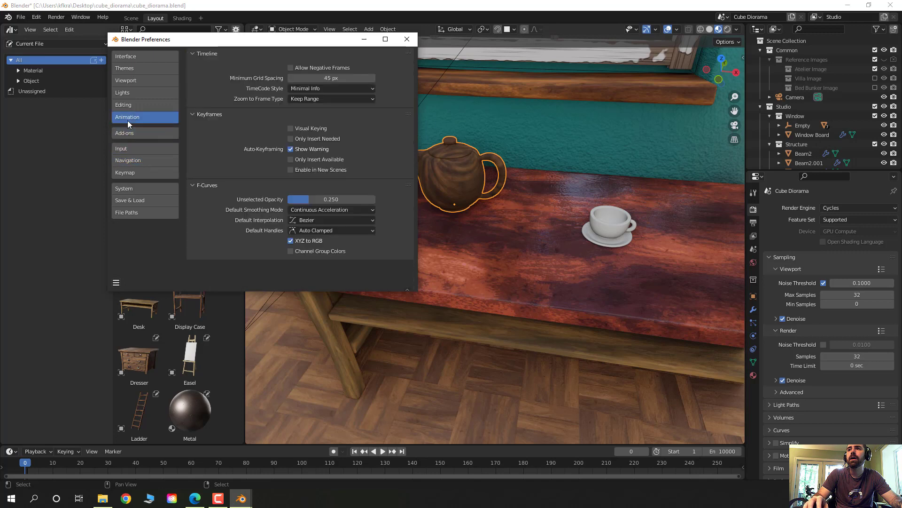
click(129, 108)
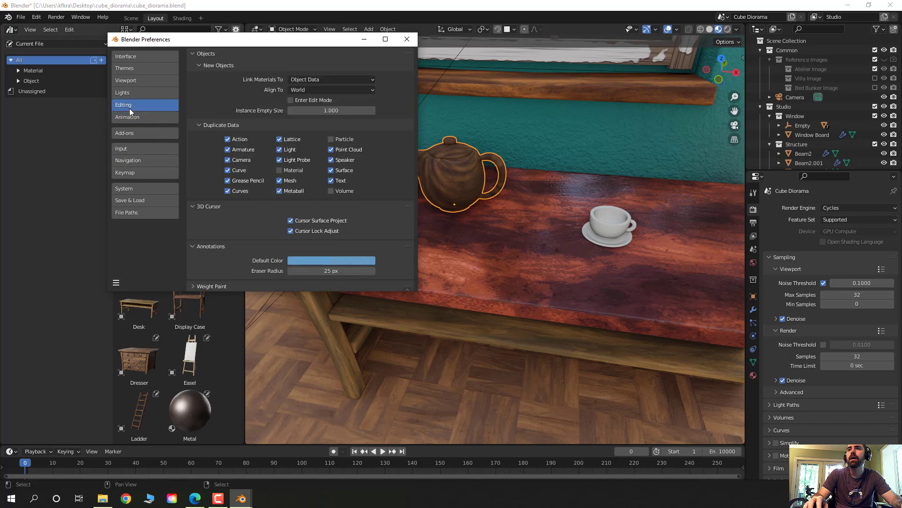
scroll(239, 165, down, 2)
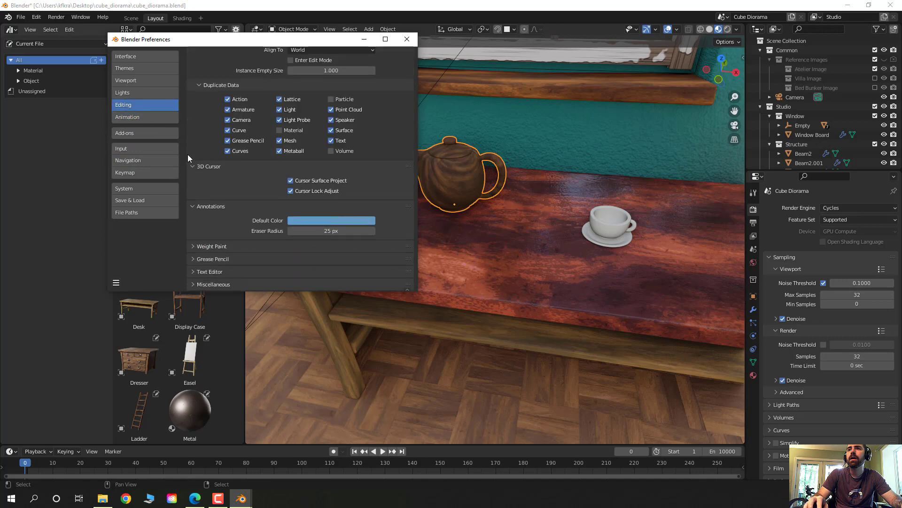
click(145, 93)
click(140, 82)
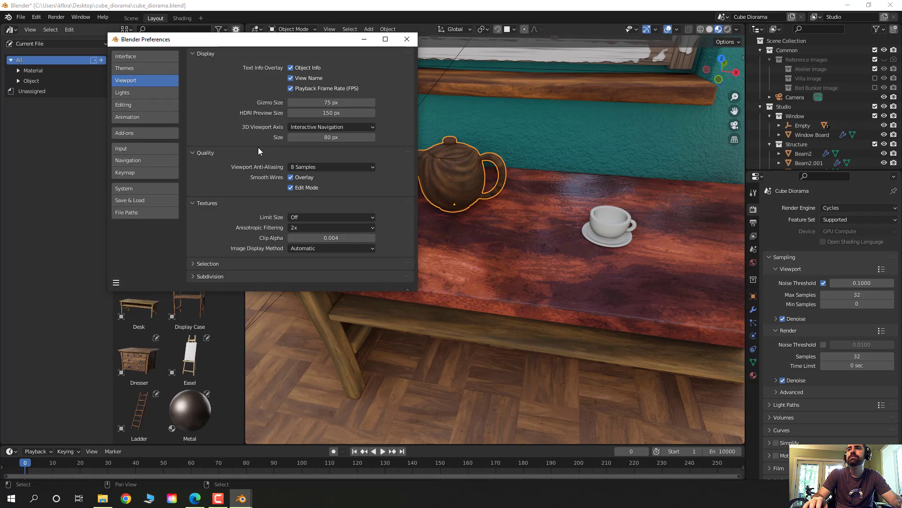
click(146, 74)
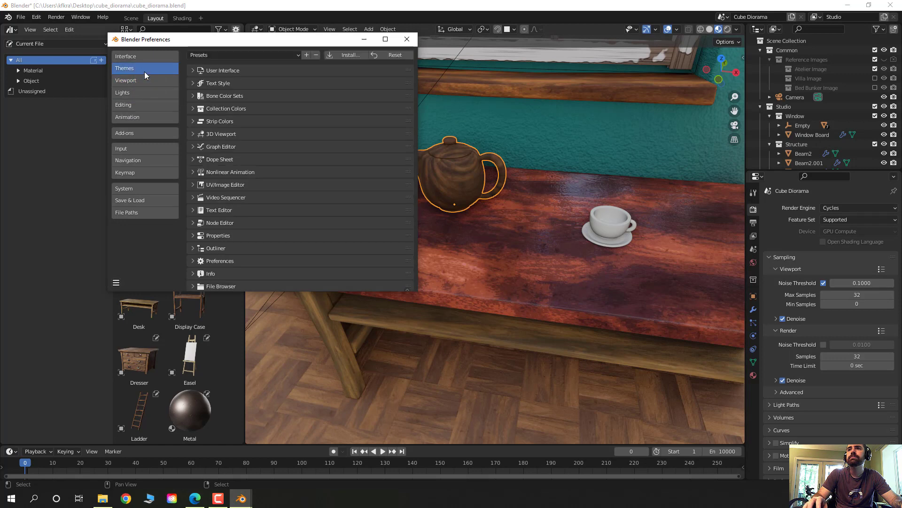
click(128, 160)
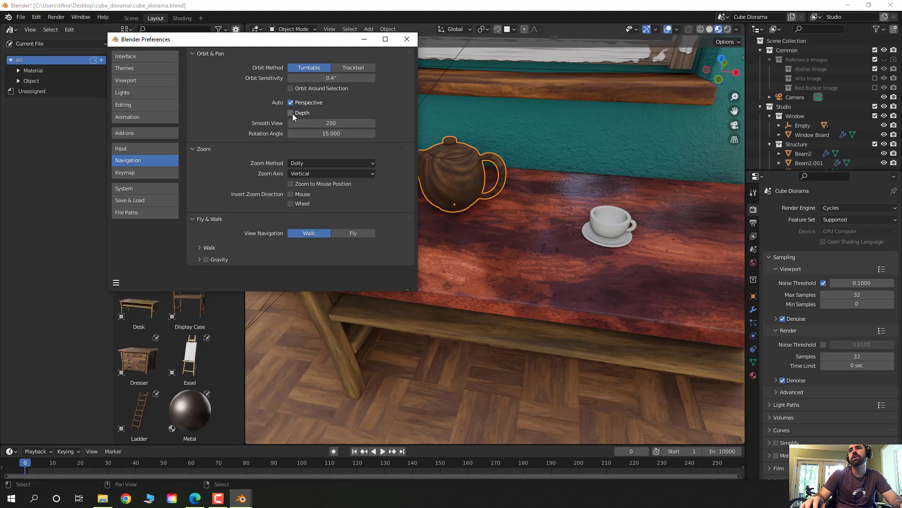
Step: Close the Preferences window and inspect the tea pot up close in Rendered shading, returning to Material Preview
click(405, 40)
scroll(452, 148, up, 5)
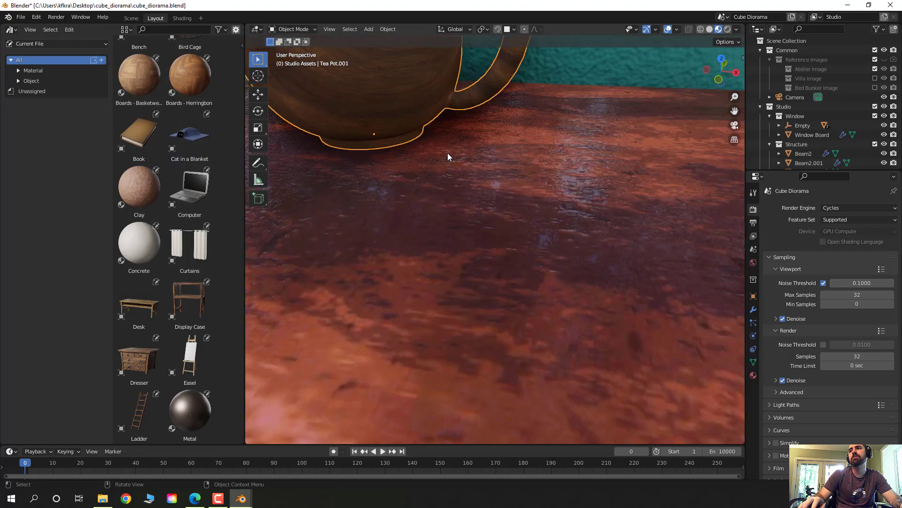
scroll(445, 154, down, 2)
middle_drag(443, 154, 481, 268)
scroll(506, 298, up, 5)
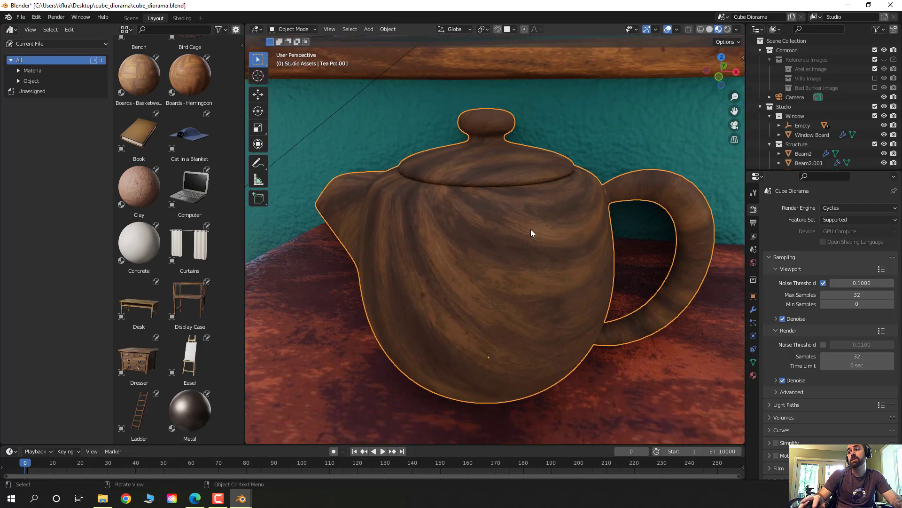
click(728, 29)
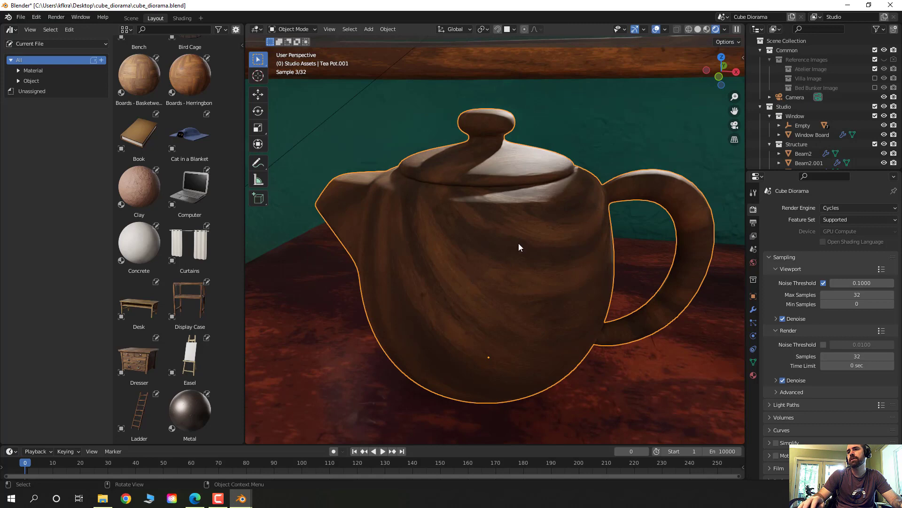
click(705, 28)
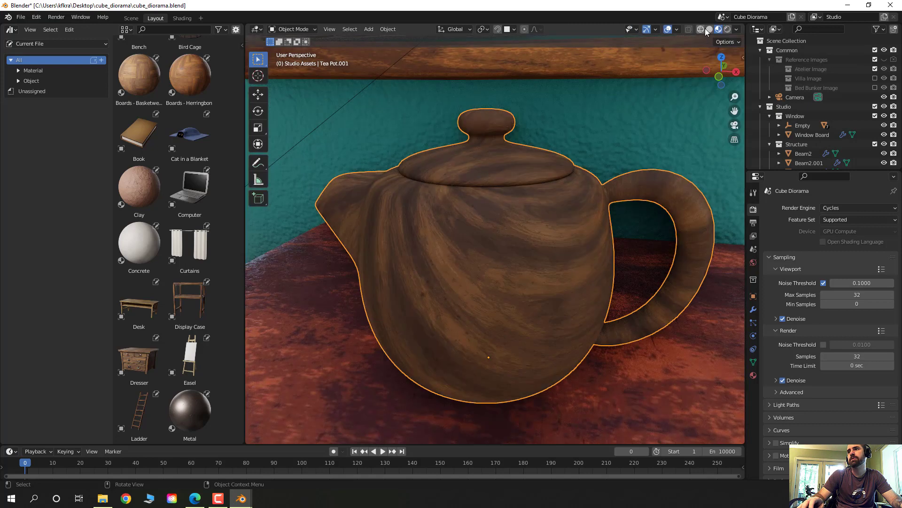
Step: Place the Computer asset on the desk beside the tea cup and rotate it about -33° around the global Z axis
scroll(474, 252, down, 5)
middle_drag(476, 252, 450, 246)
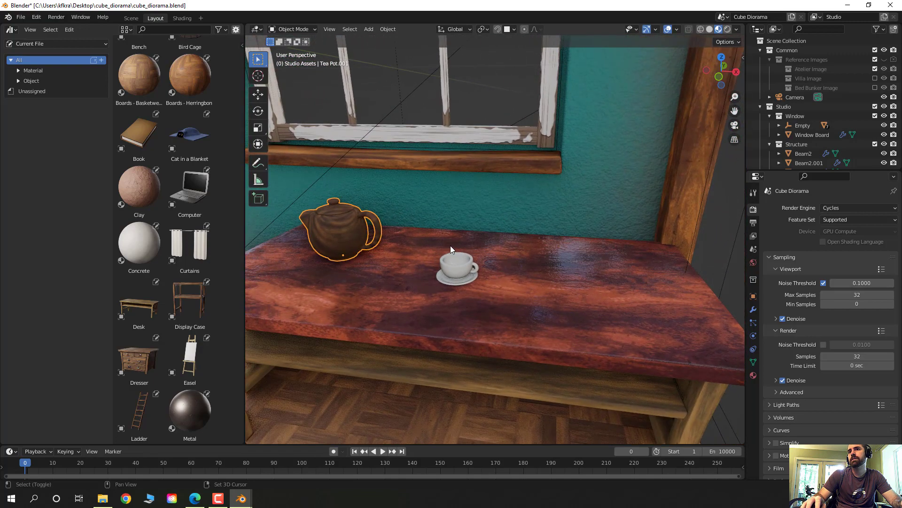
drag(183, 208, 568, 291)
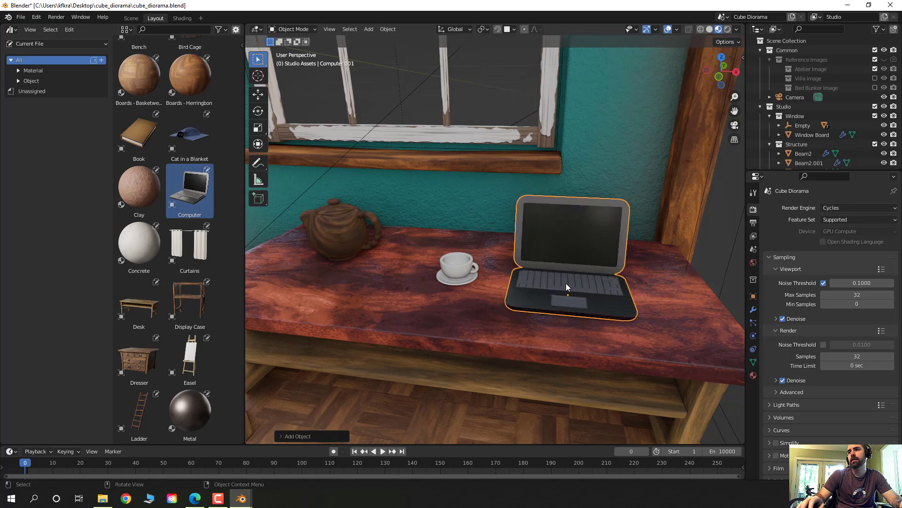
key(g)
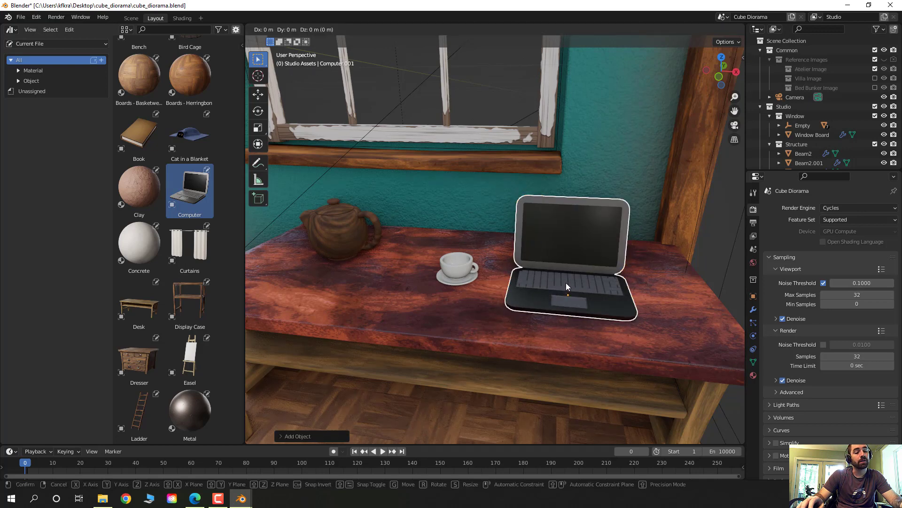
key(r)
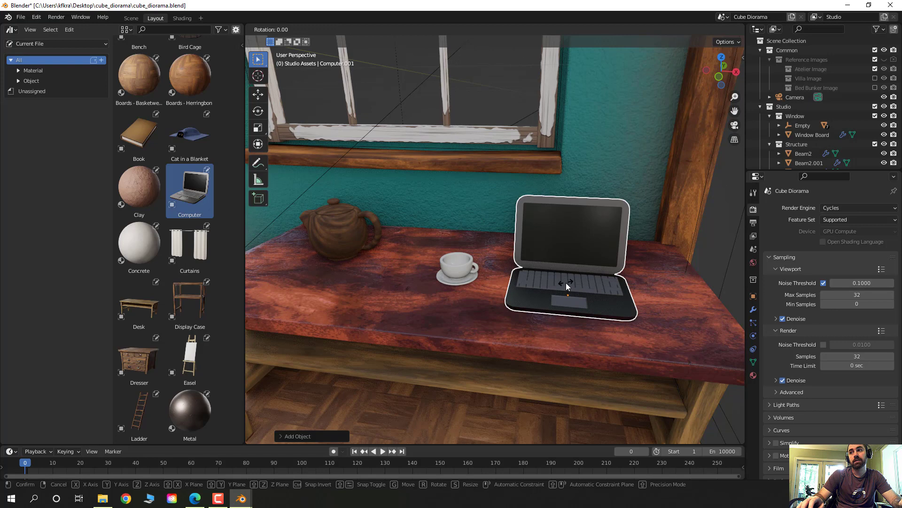
key(z)
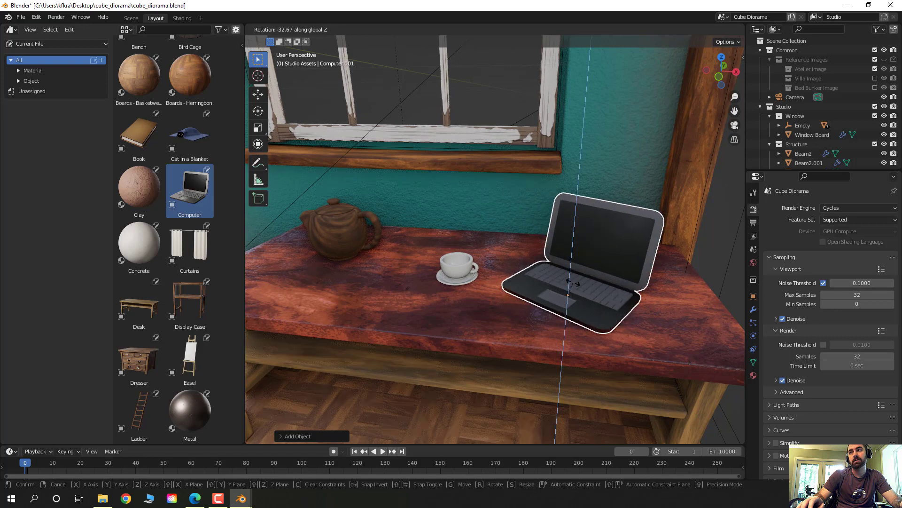
click(574, 283)
Step: Move the computer along the global Y axis toward the window wall
key(g)
key(x)
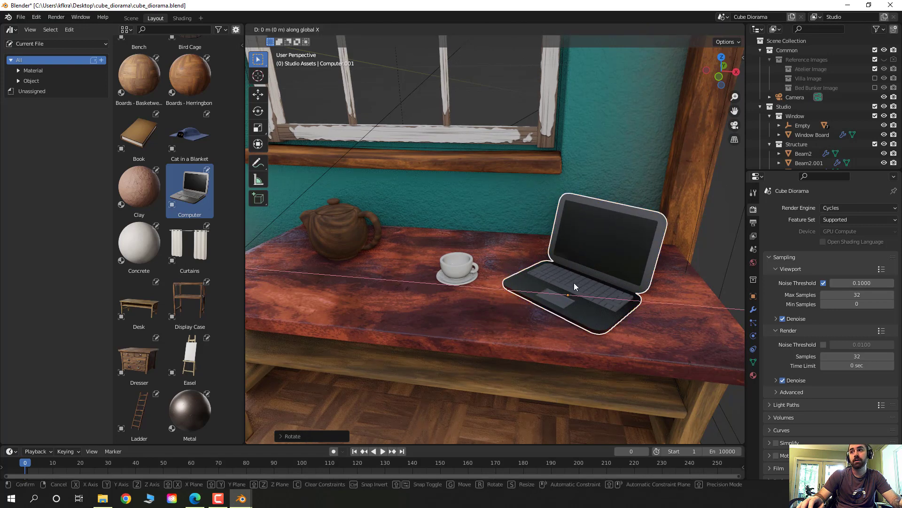
key(y)
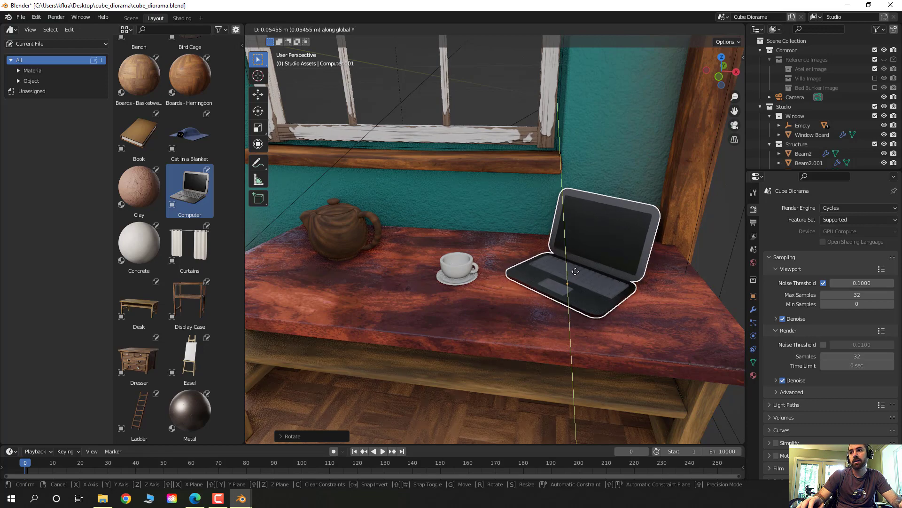
click(576, 262)
Step: Add the Wooden_Chair asset to the floor between the rug and the desk
middle_drag(483, 289, 496, 331)
scroll(586, 303, up, 2)
scroll(584, 304, down, 3)
scroll(495, 330, down, 5)
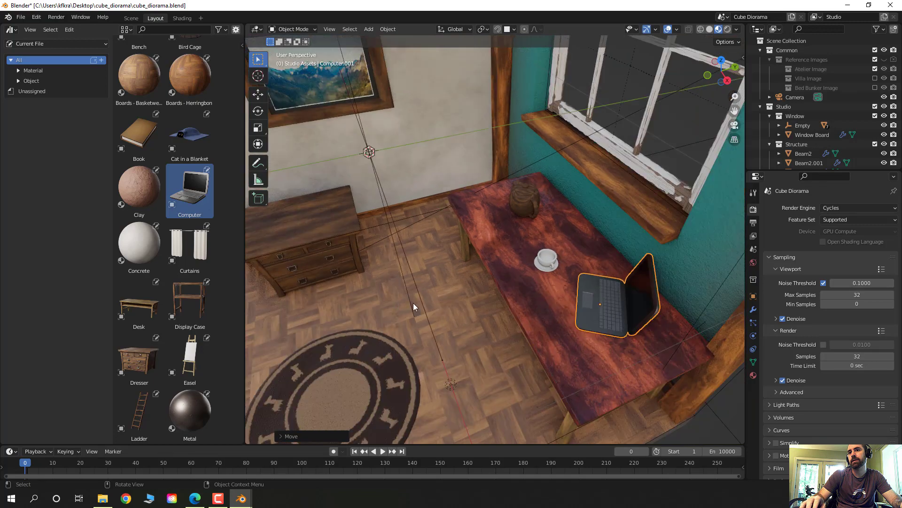
scroll(177, 312, down, 3)
scroll(178, 310, down, 15)
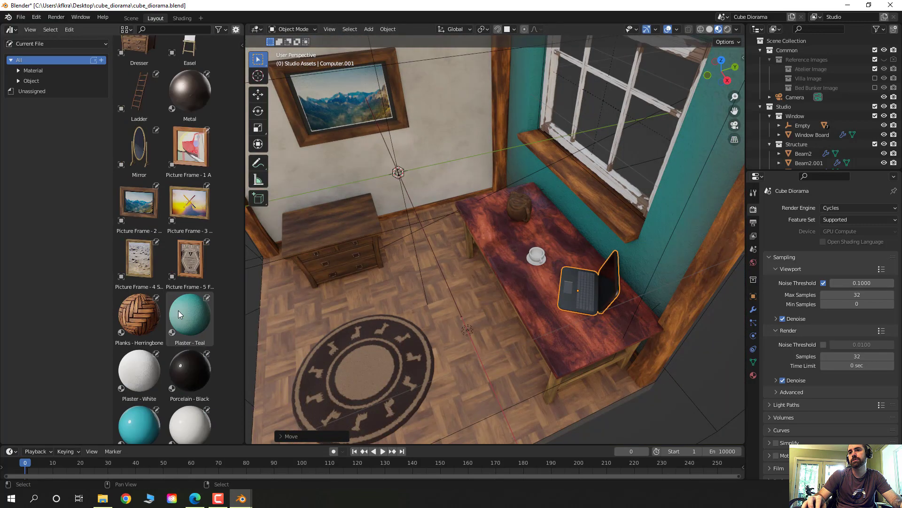
drag(139, 411, 473, 337)
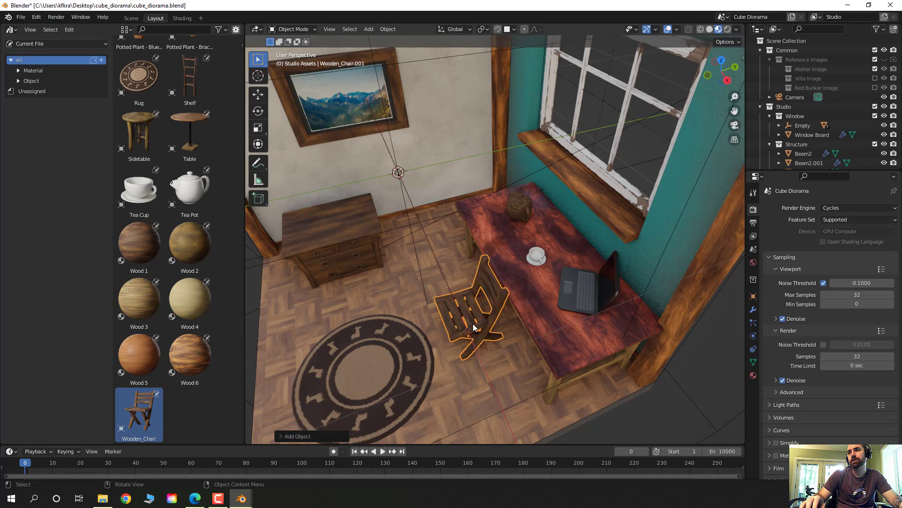
Step: Rotate the wooden chair around the global Z axis in two 90° turns so its seat faces the desk
key(r)
key(z)
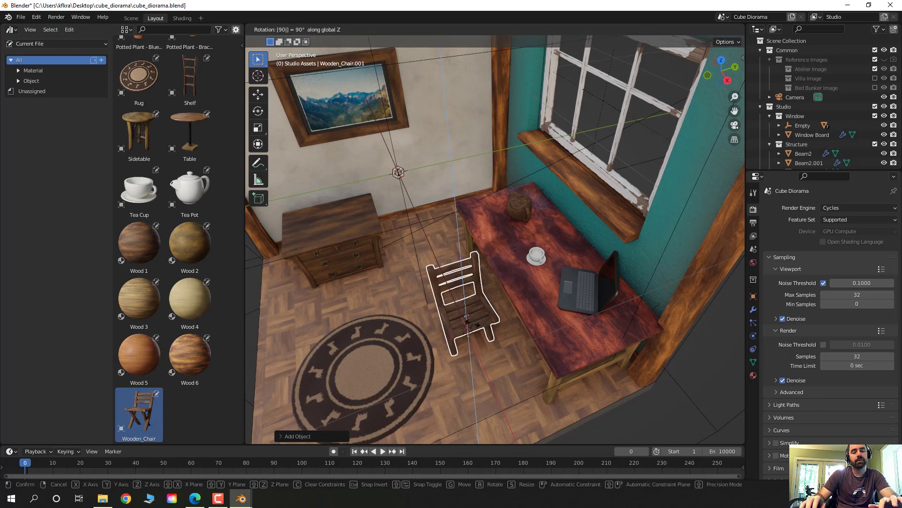
click(472, 328)
text(r)
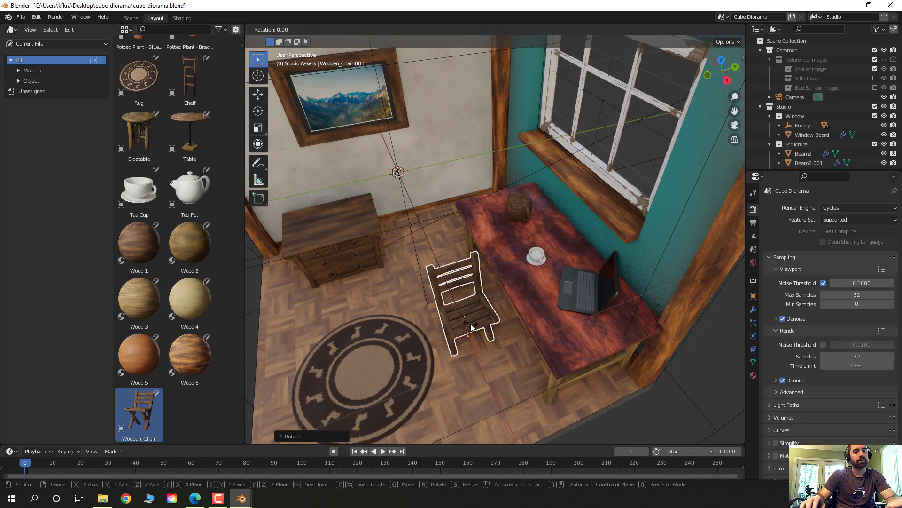
text(z90)
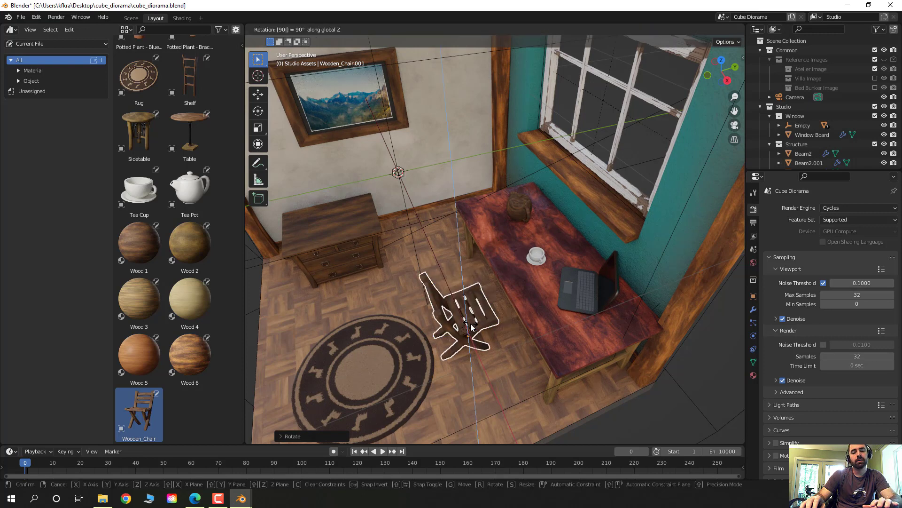
key(Return)
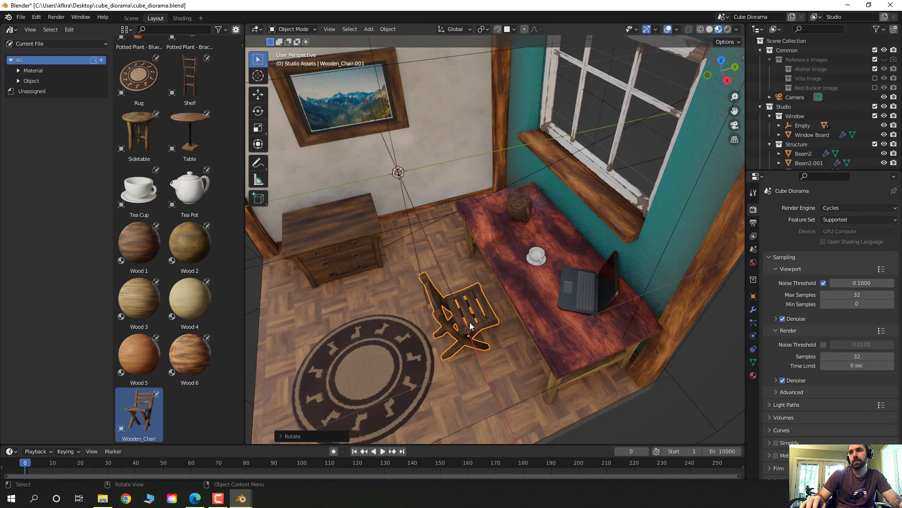
Step: Move the wooden chair along the global Y axis to sit at the desk and fine-tune its distance
key(g)
key(x)
key(y)
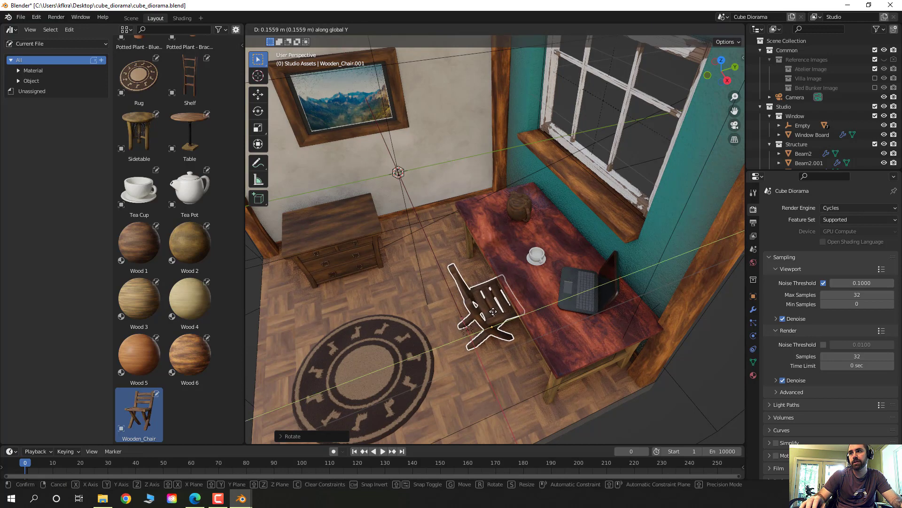
click(497, 308)
mouse_move(498, 308)
middle_down()
mouse_move(515, 268)
mouse_move(647, 273)
mouse_move(522, 289)
mouse_move(485, 313)
mouse_move(479, 292)
mouse_move(498, 302)
middle_up()
key(g)
key(y)
click(463, 321)
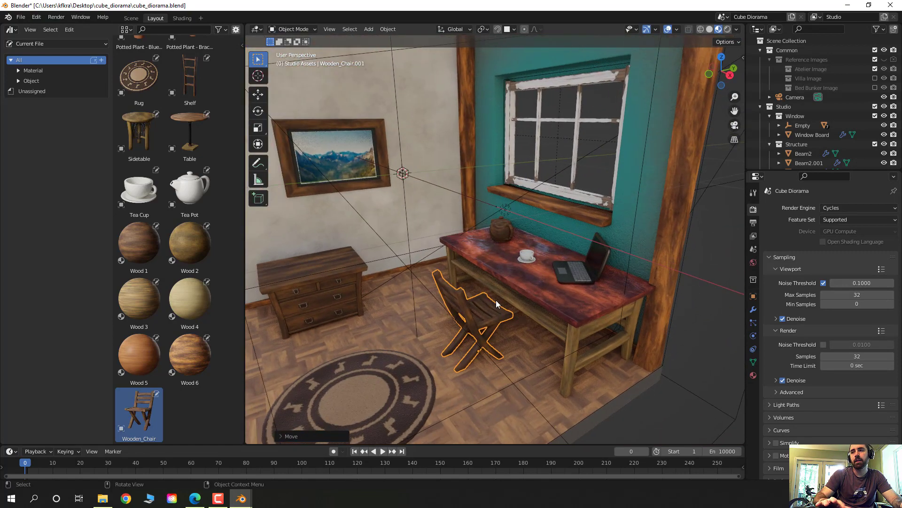
Step: Check the room through the camera, return to the perspective view and start rendering the image
key(KP_0)
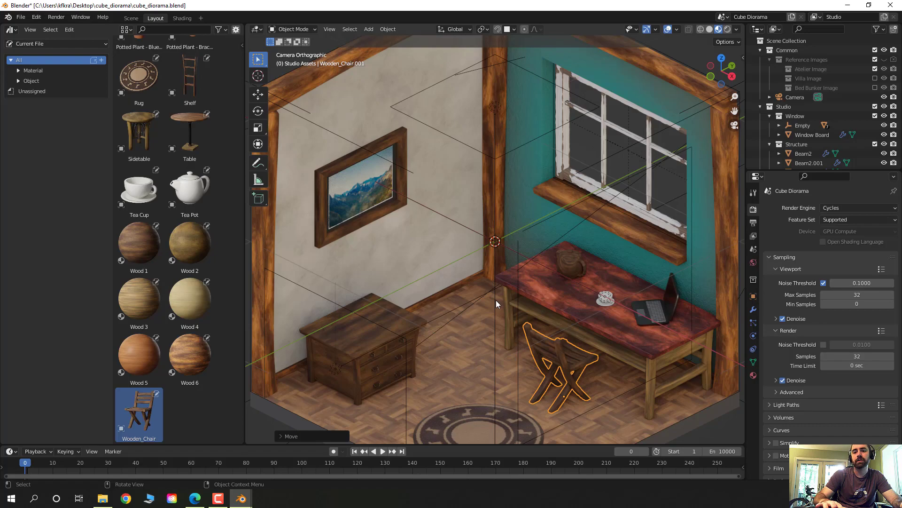
key(KP_0)
key(F12)
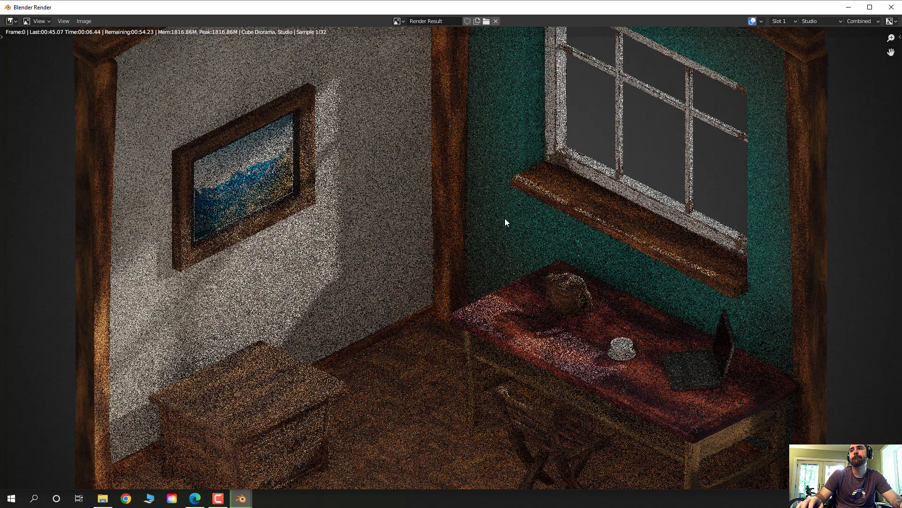
Step: Examine the render in progress, both close up and as a whole, and close the render window
scroll(496, 230, down, 4)
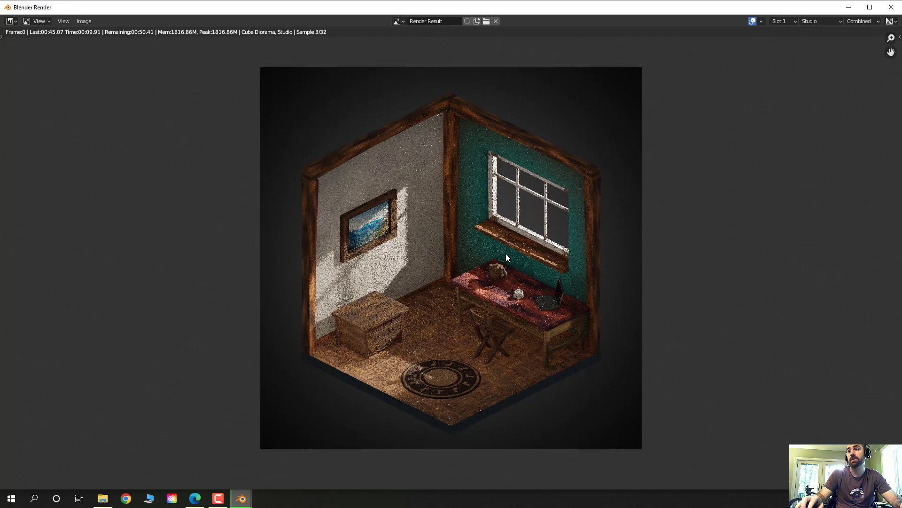
scroll(499, 263, up, 3)
scroll(497, 265, down, 1)
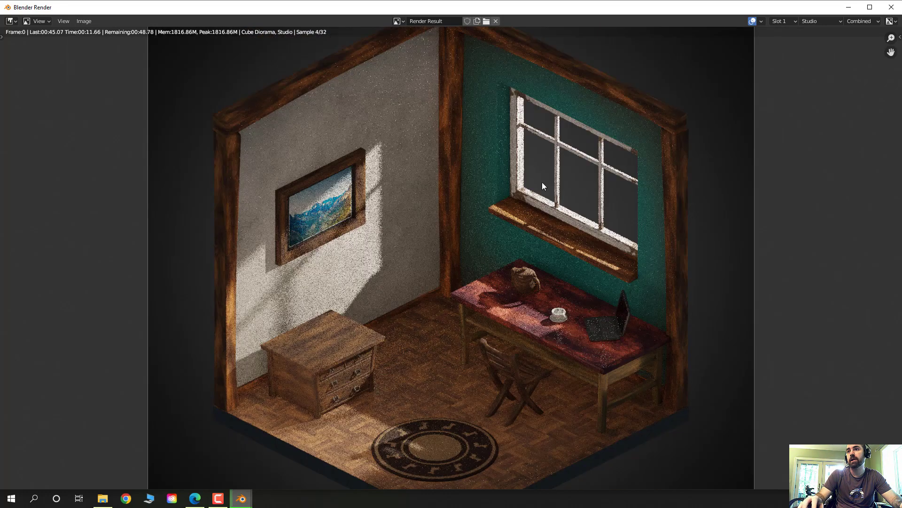
scroll(482, 311, down, 1)
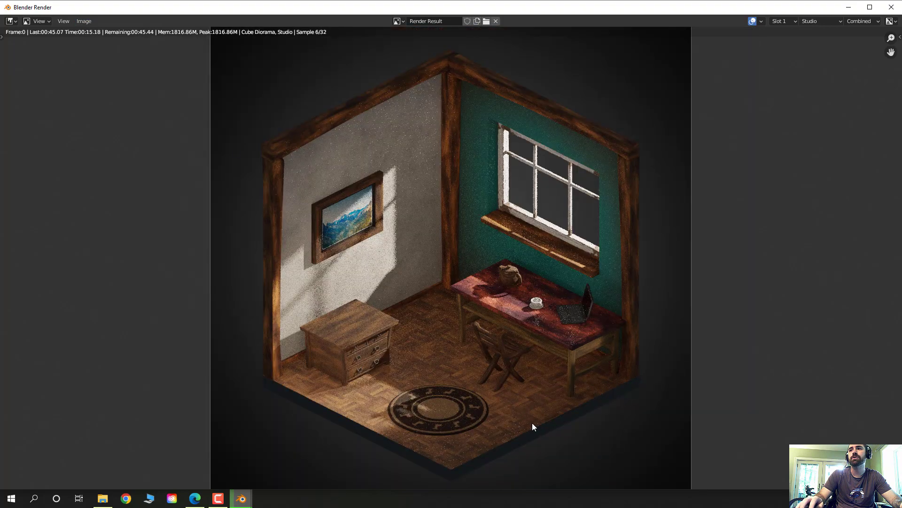
scroll(487, 394, up, 5)
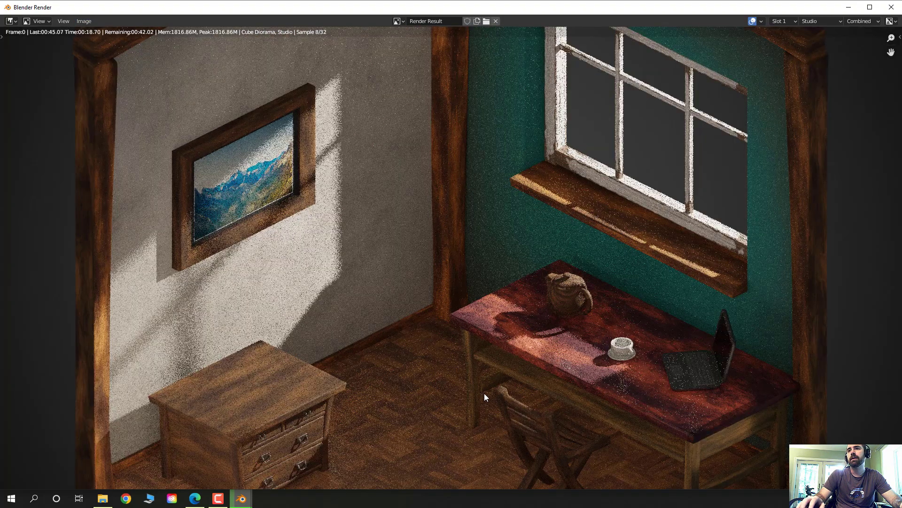
scroll(635, 243, down, 3)
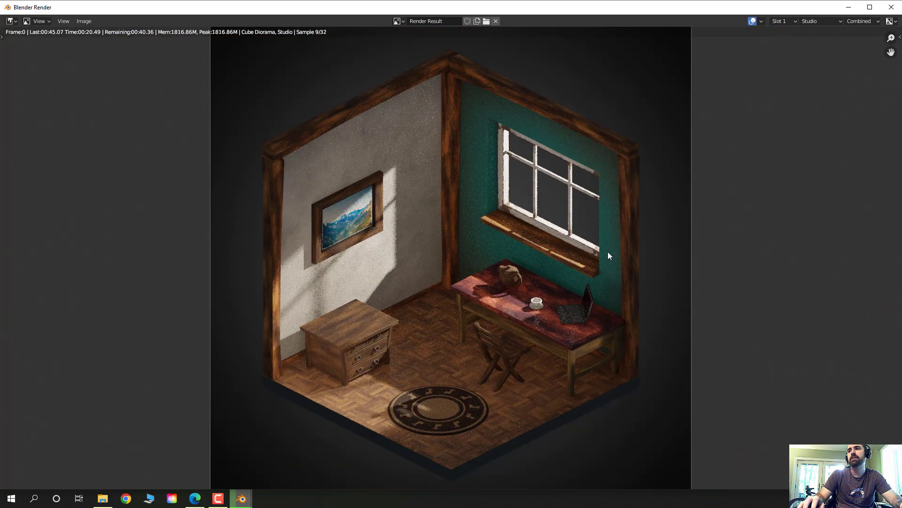
click(892, 7)
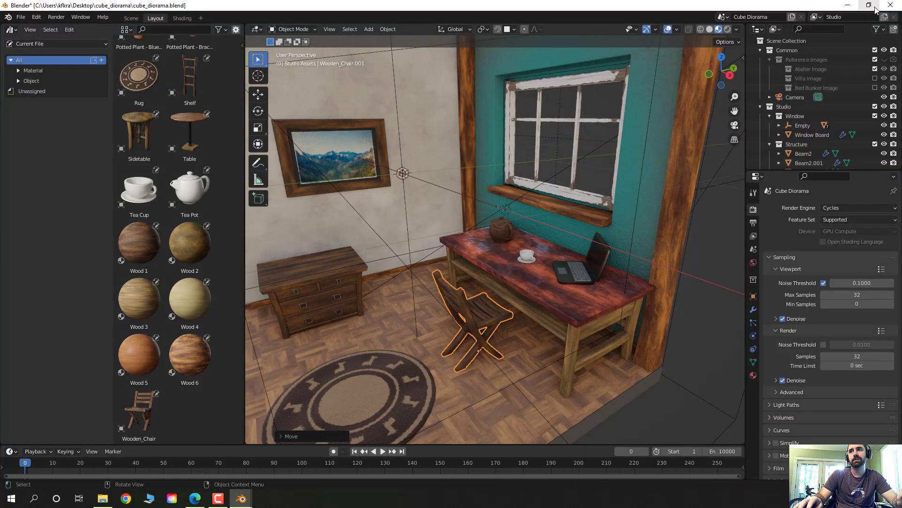
scroll(463, 308, down, 3)
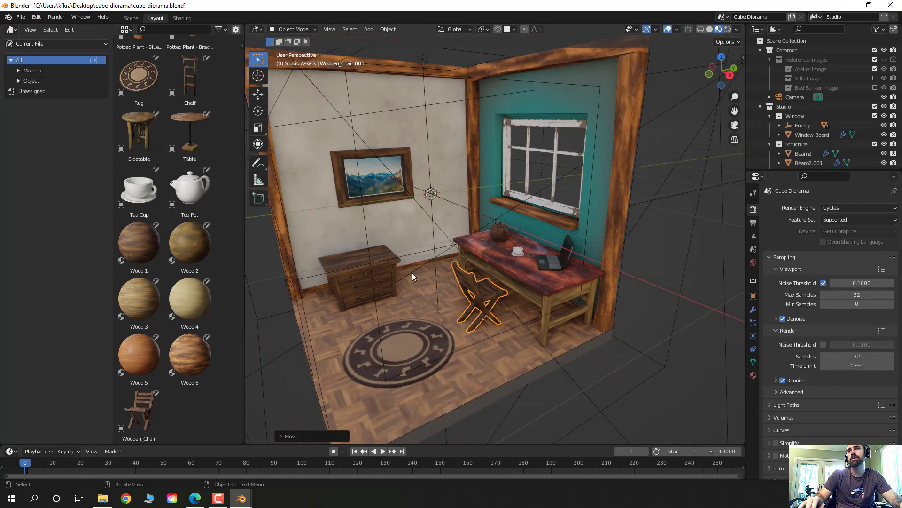
middle_drag(413, 273, 274, 279)
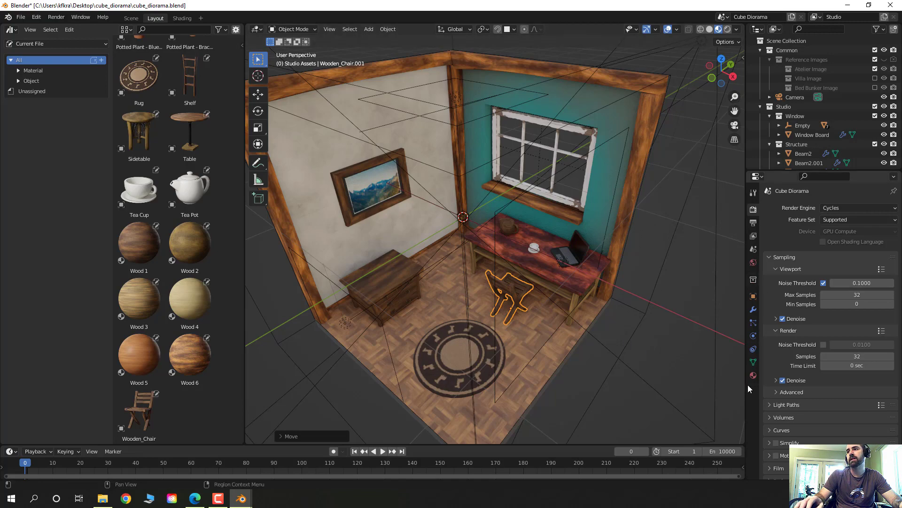
mouse_move(497, 252)
middle_down()
mouse_move(488, 226)
mouse_move(454, 208)
mouse_move(544, 235)
mouse_move(514, 219)
mouse_move(560, 269)
mouse_move(500, 282)
mouse_move(560, 285)
mouse_move(503, 257)
middle_up()
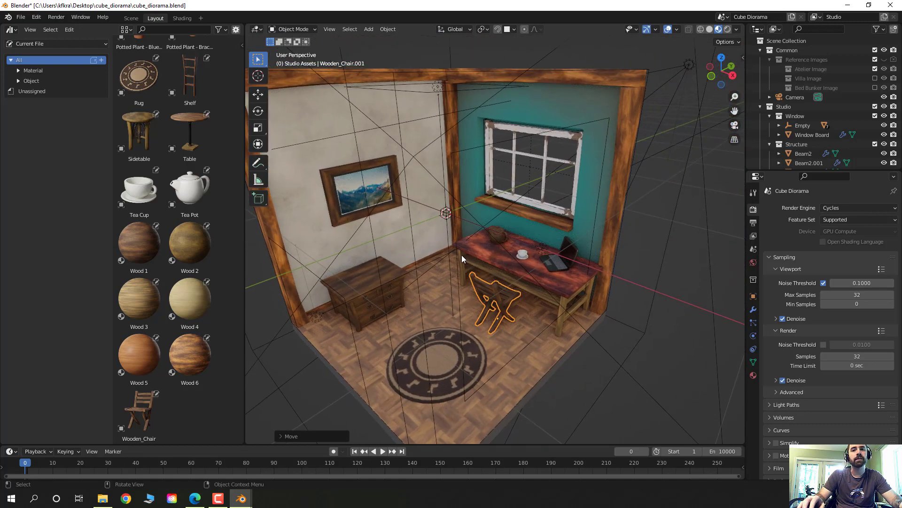
middle_drag(464, 251, 453, 254)
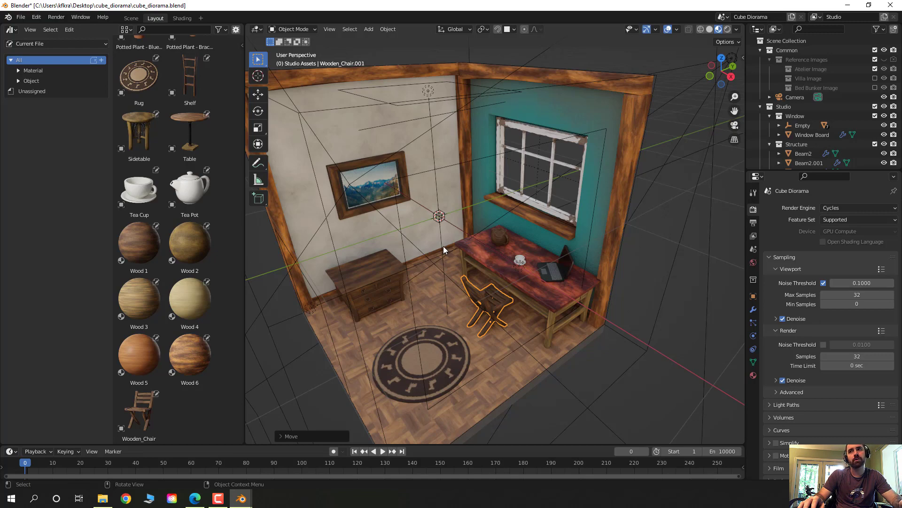
middle_drag(443, 246, 423, 241)
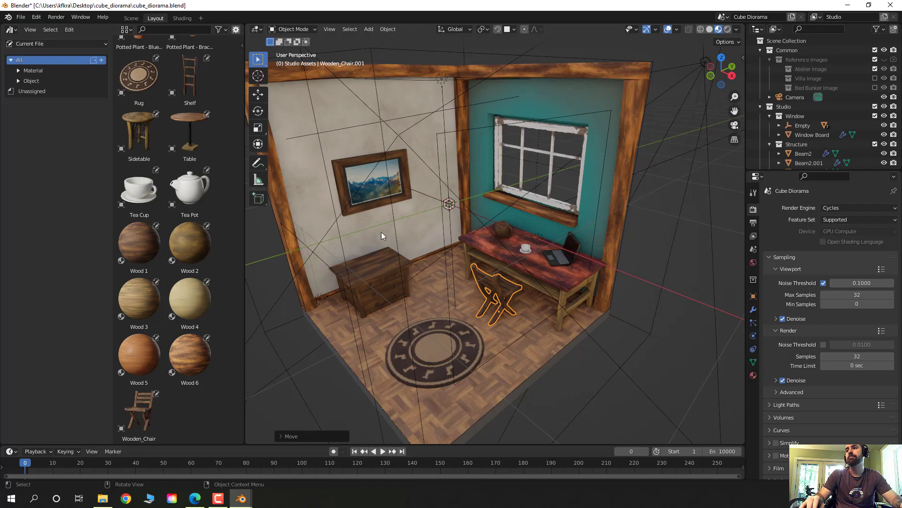
mouse_move(456, 269)
middle_down()
mouse_move(495, 290)
mouse_move(534, 270)
mouse_move(473, 264)
mouse_move(447, 328)
mouse_move(454, 261)
mouse_move(456, 268)
middle_up()
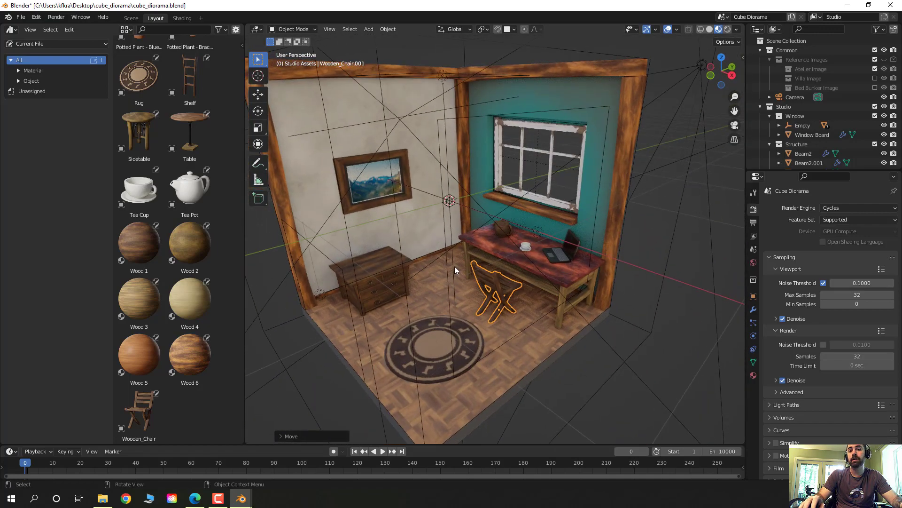